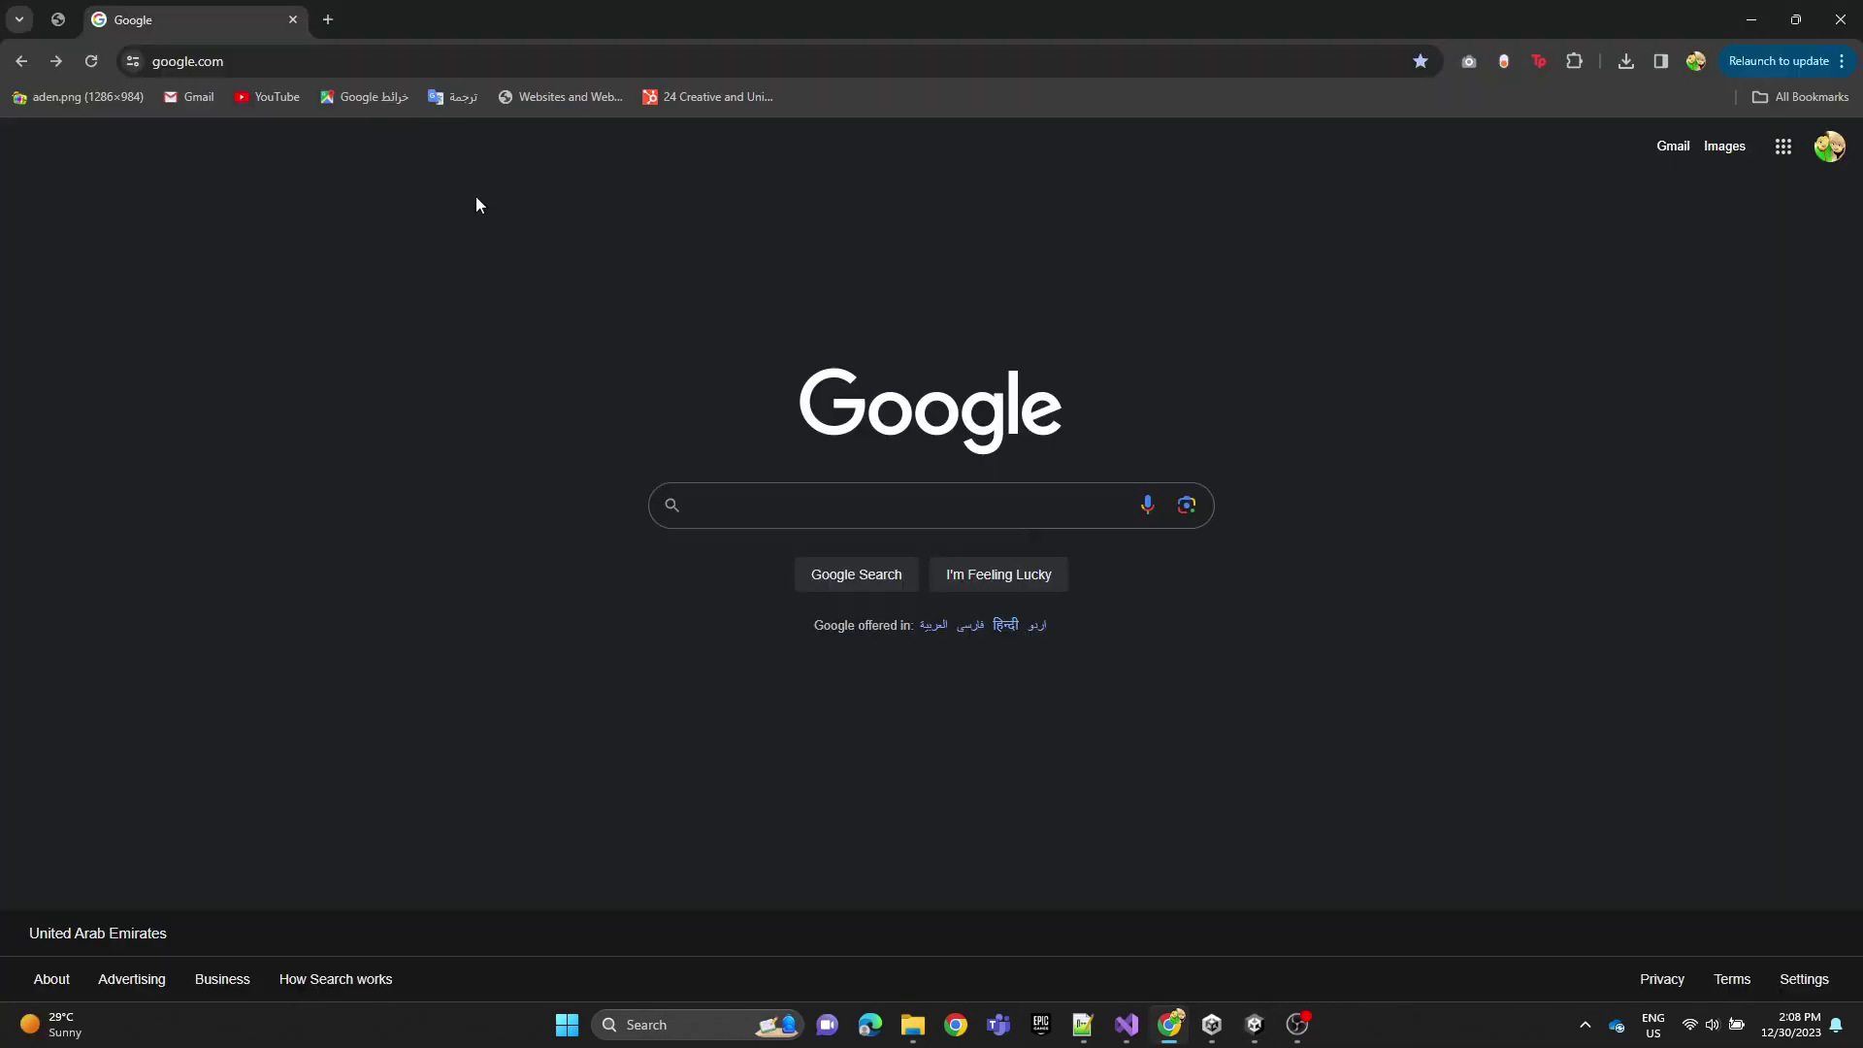
Step: Search Google for "blood splatter free png" and open the Freeiconspng "Blood Splatter PNG Images" result
{"action": "left_click", "coordinate": [934, 518]}
{"action": "type", "text": "bl"}
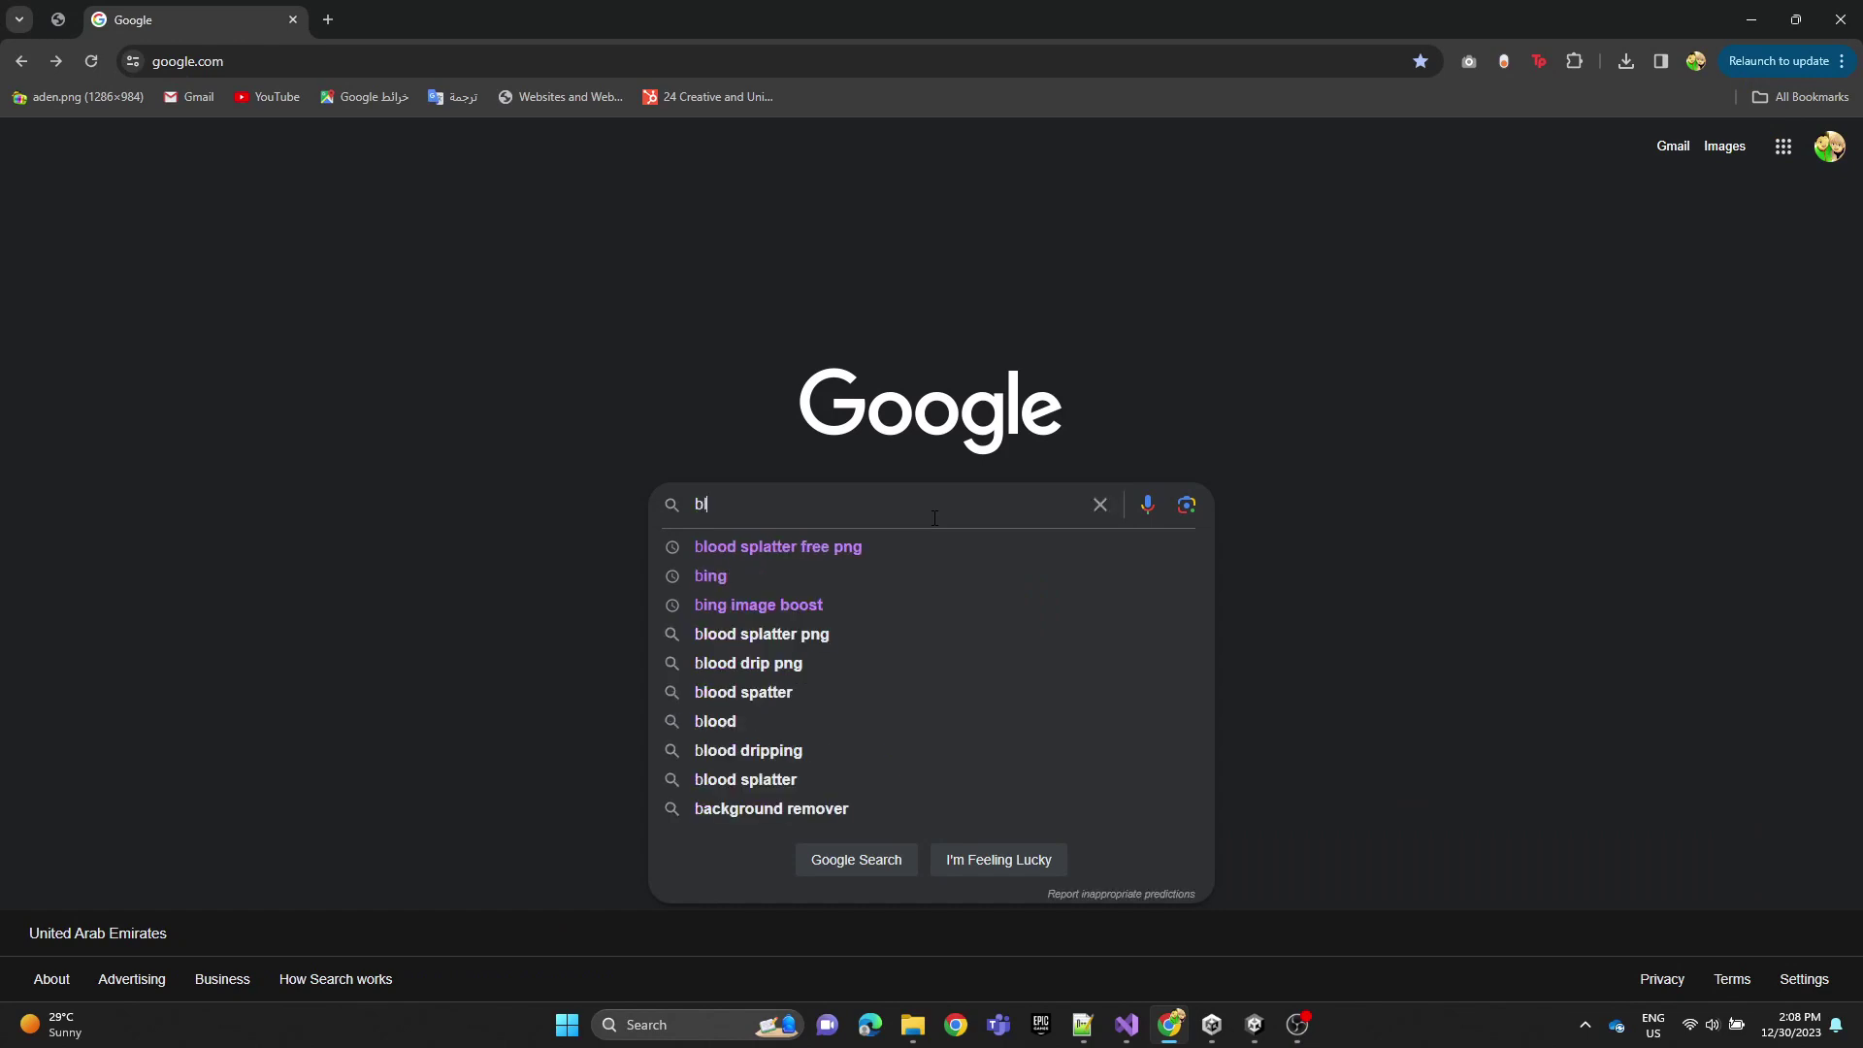
{"action": "type", "text": "ood"}
{"action": "key", "text": "Down"}
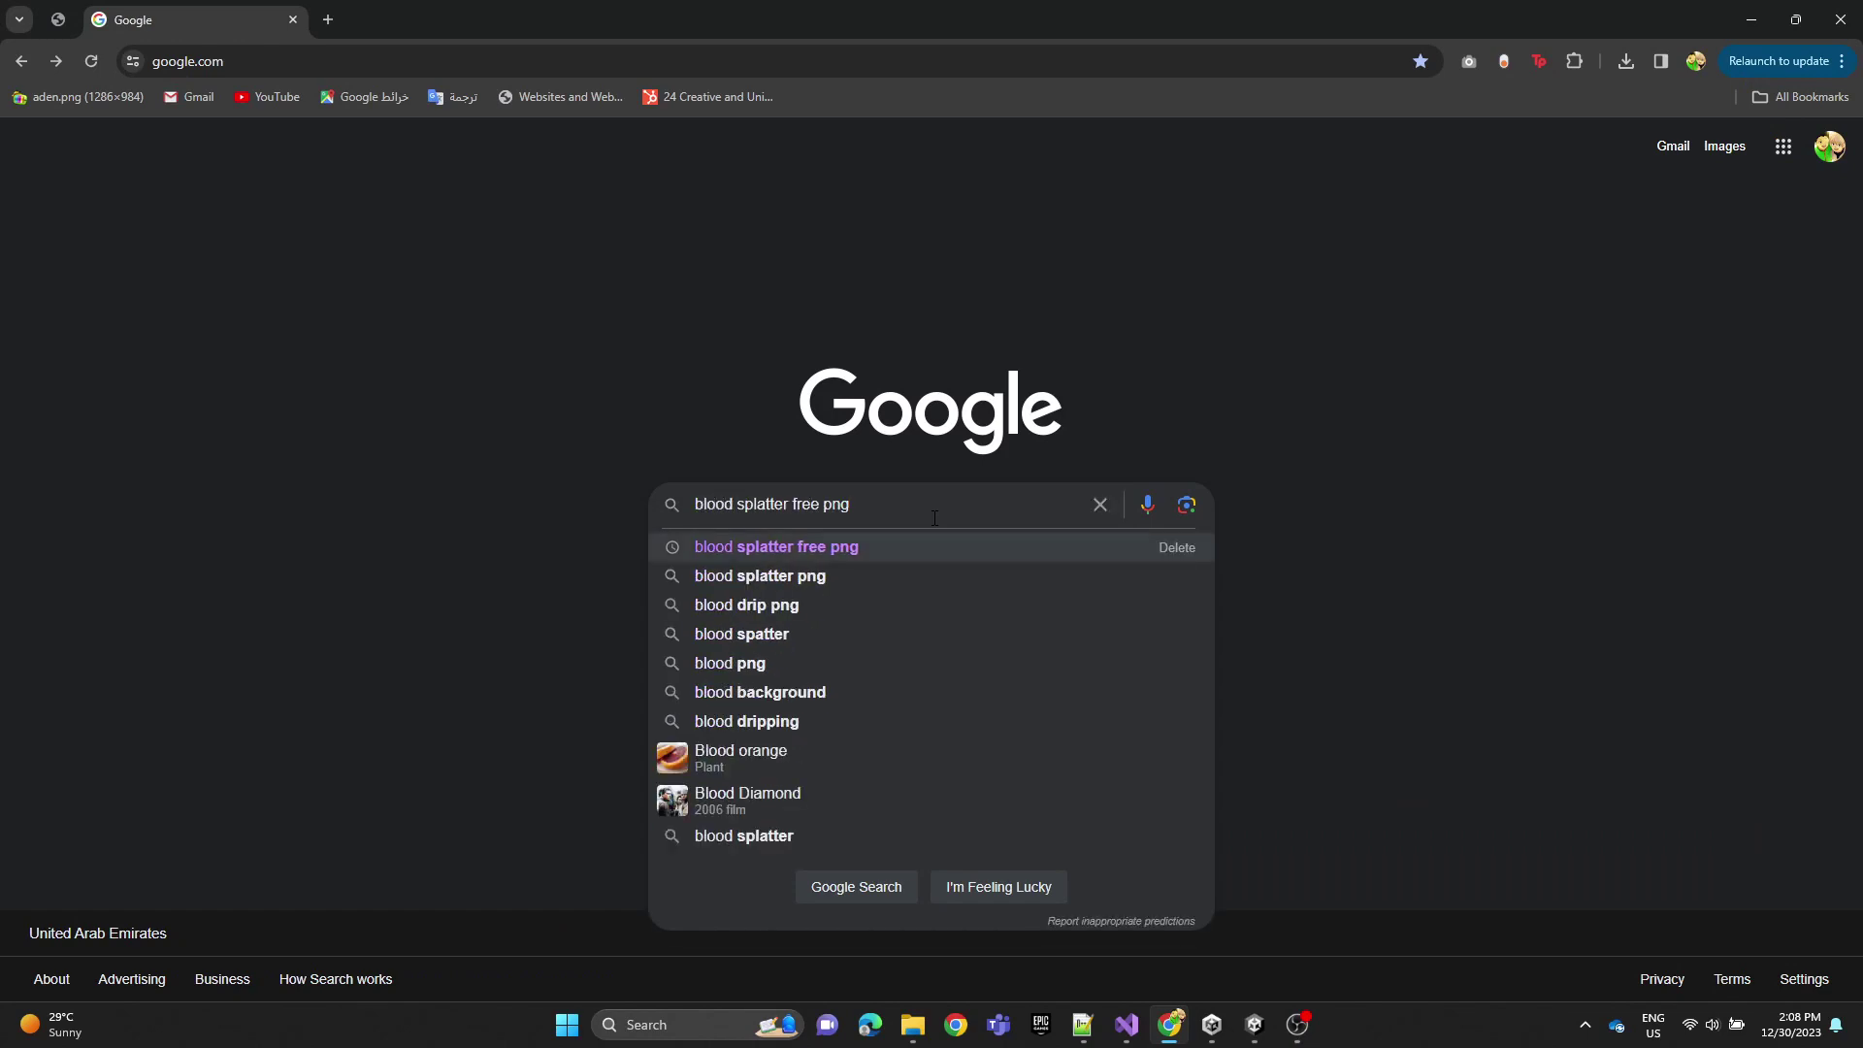
{"action": "key", "text": "Return"}
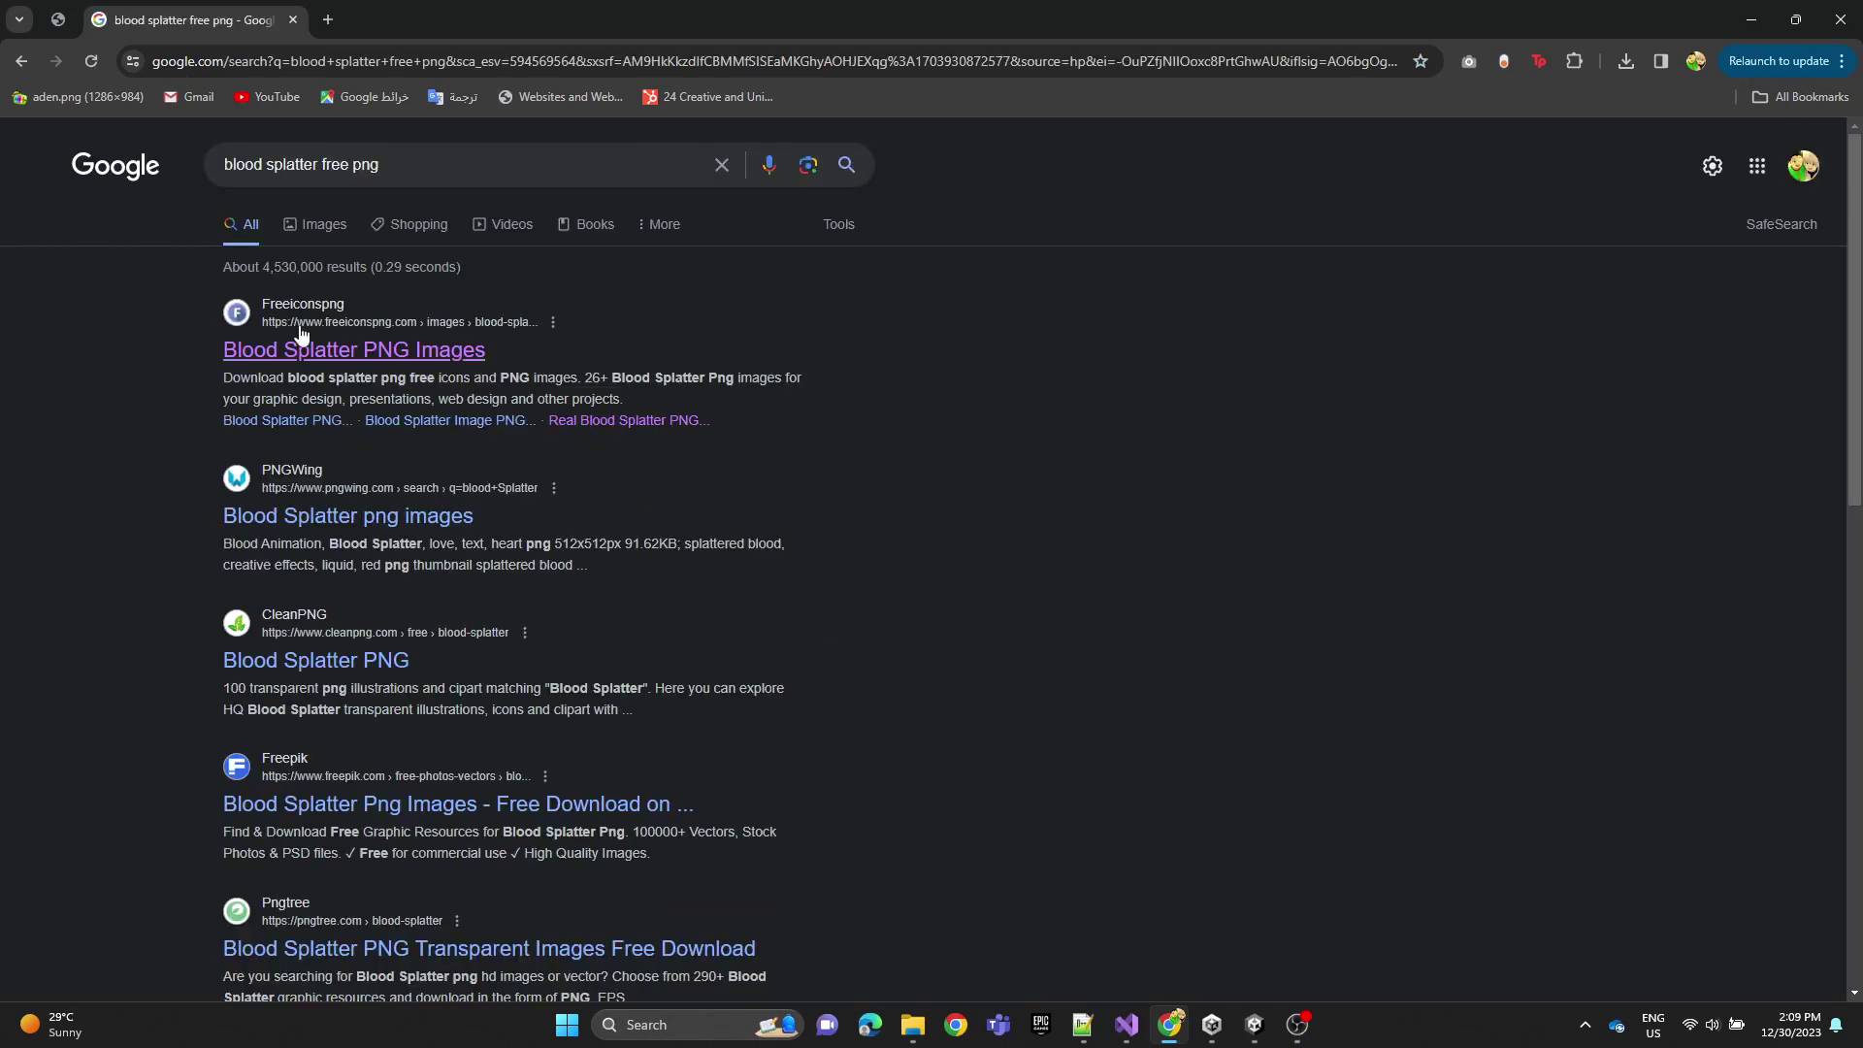
{"action": "left_click", "coordinate": [316, 353]}
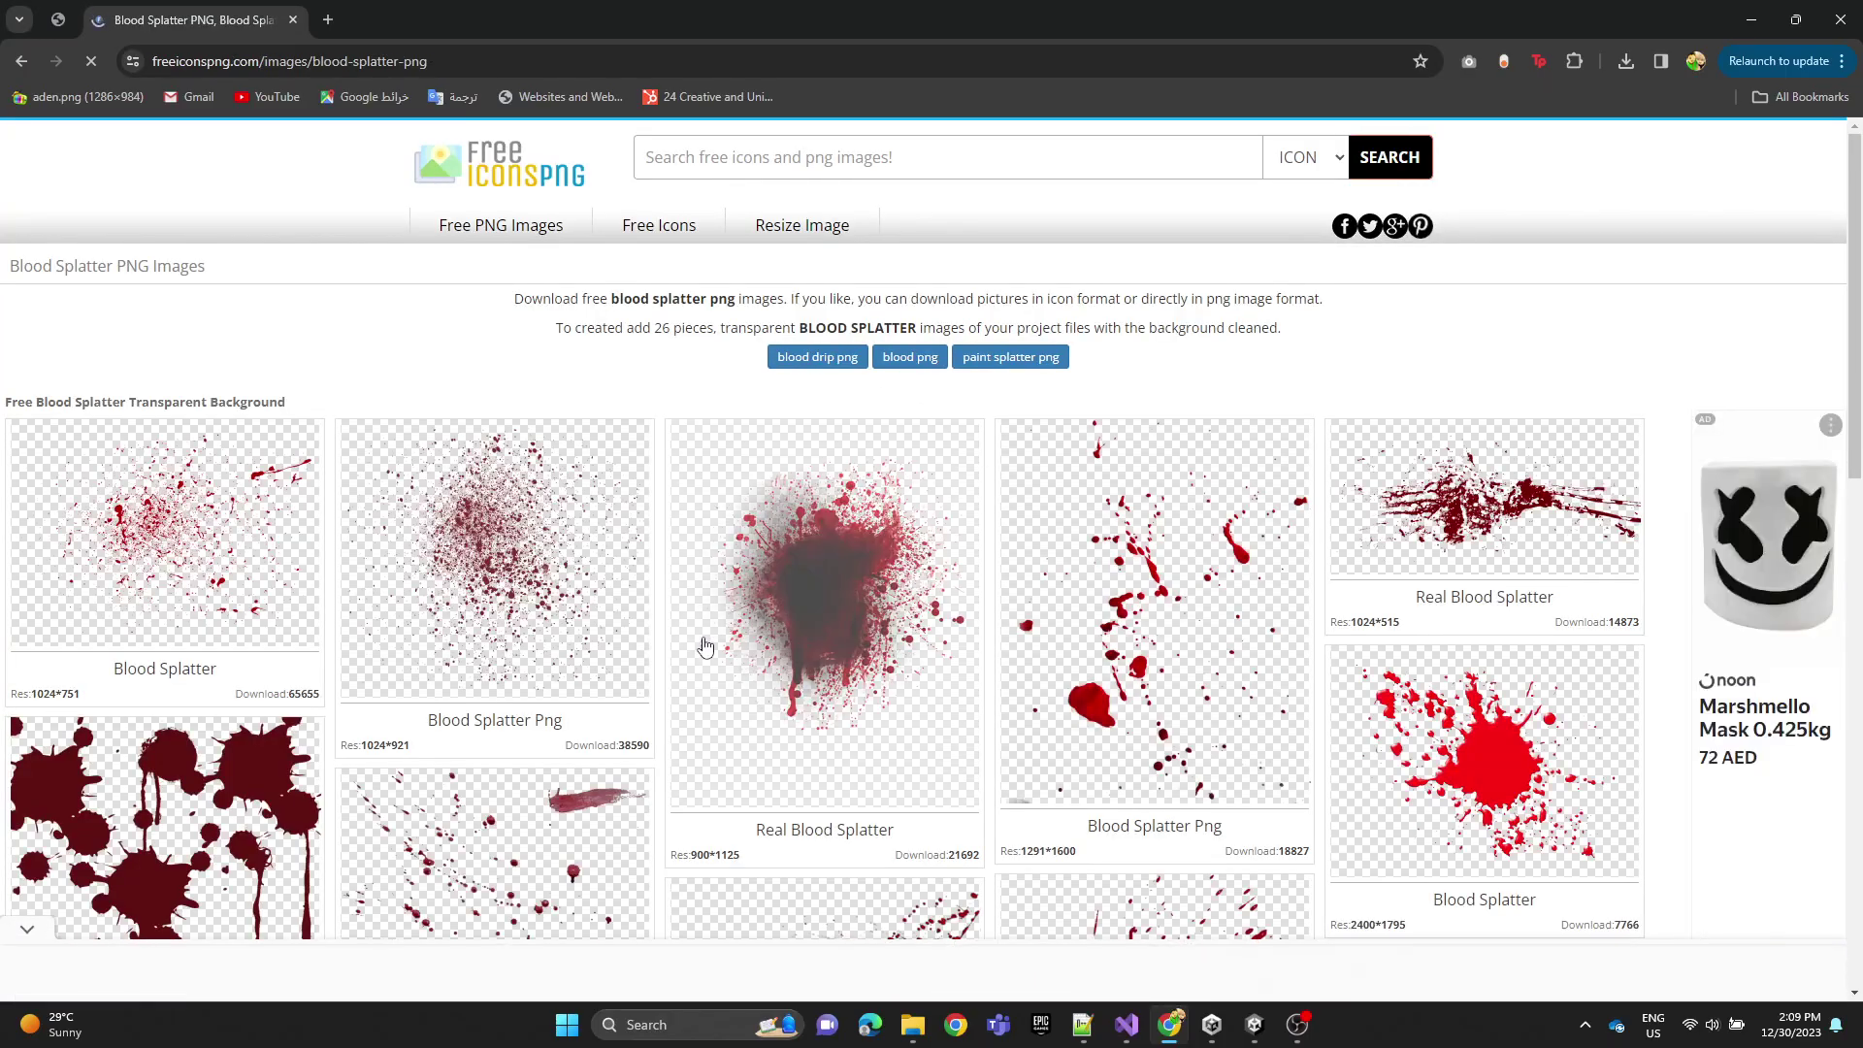
Step: Browse the blood splatter gallery and download the 1024*515 "Real Blood Splatter" image as PNG
{"action": "scroll", "coordinate": [836, 572], "scroll_direction": "down", "scroll_amount": 3}
{"action": "scroll", "coordinate": [836, 573], "scroll_direction": "down", "scroll_amount": 10}
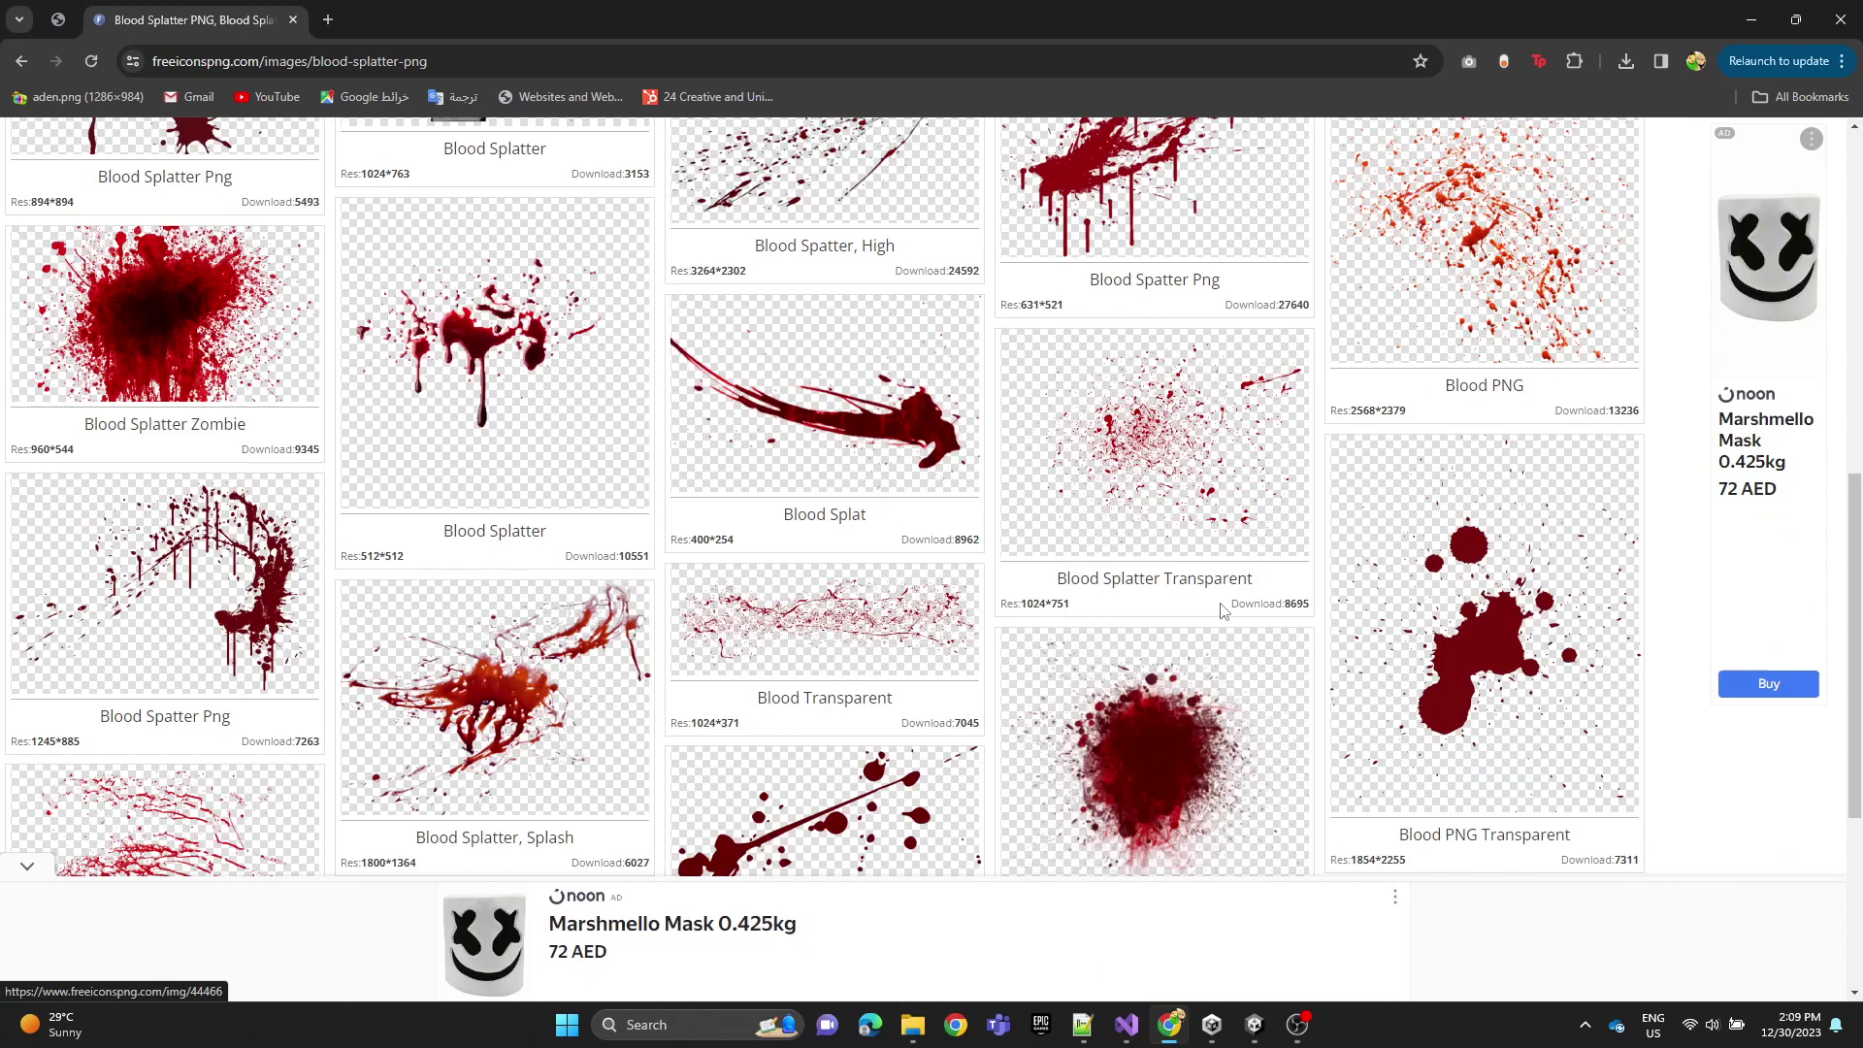
{"action": "scroll", "coordinate": [1215, 614], "scroll_direction": "up", "scroll_amount": 15}
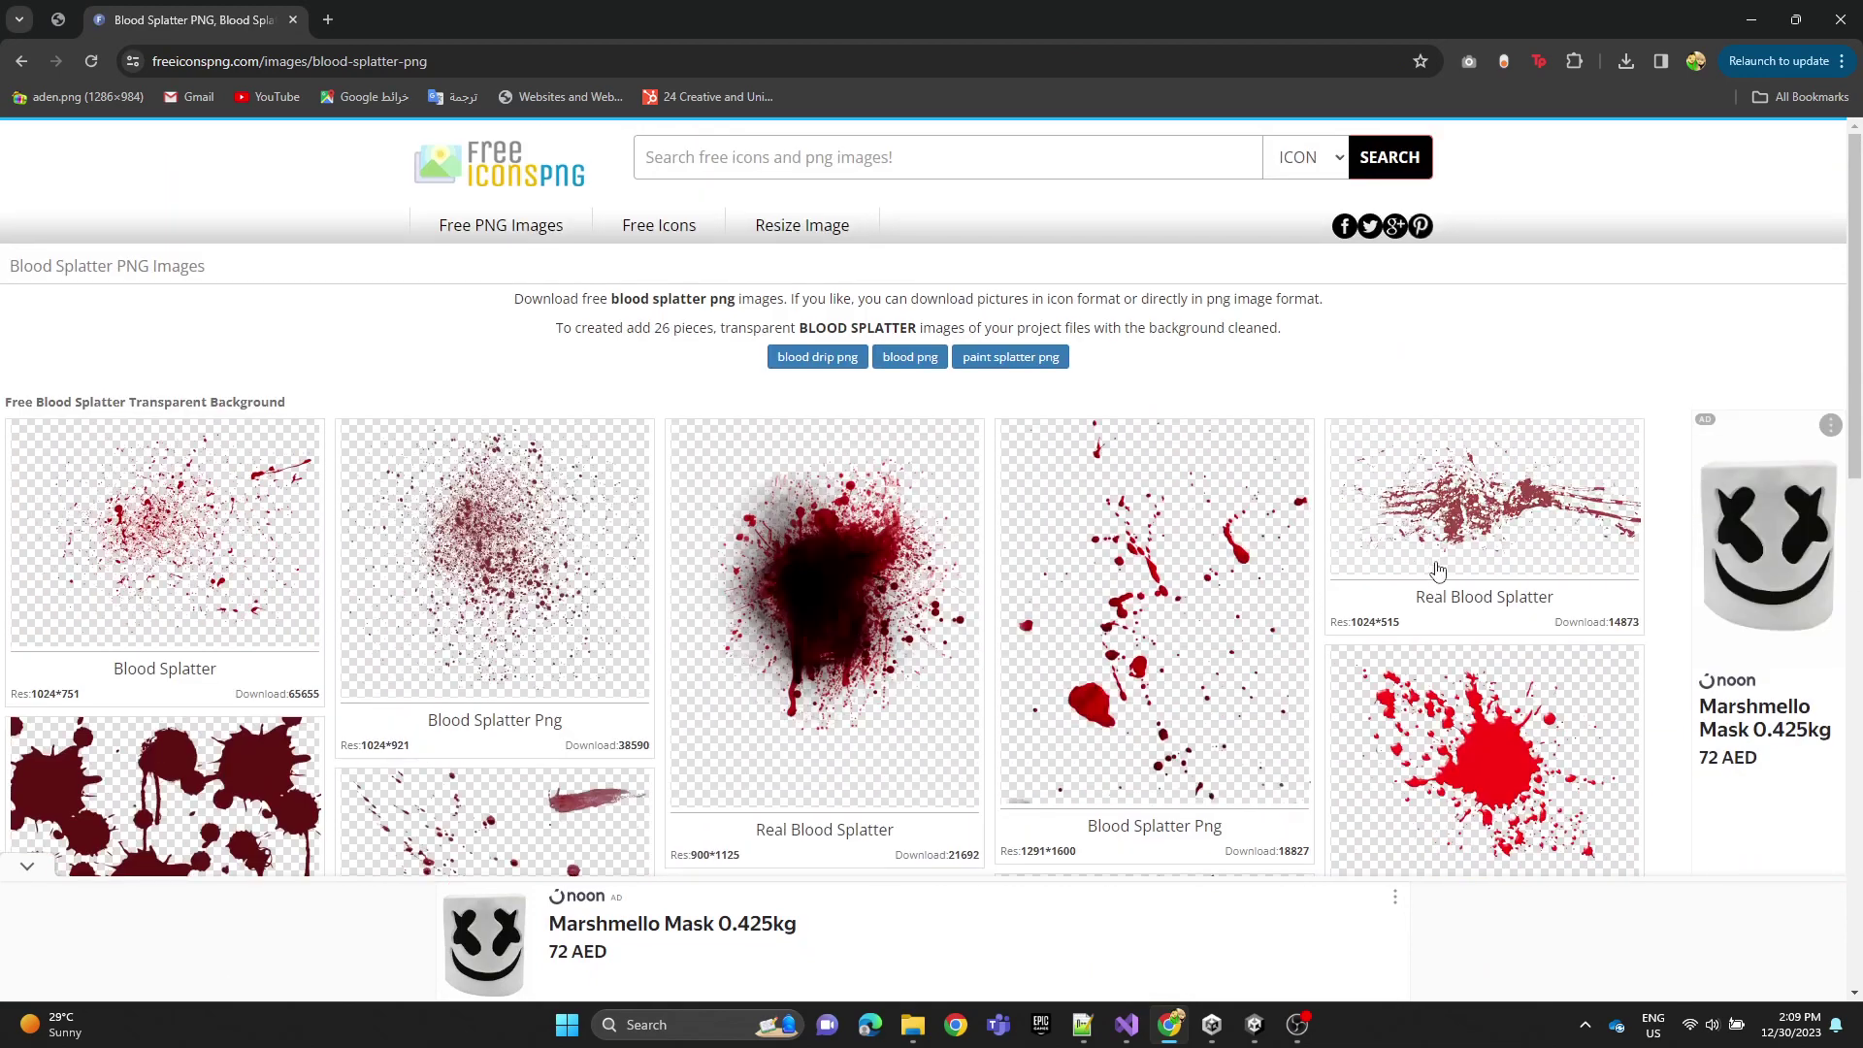
{"action": "left_click", "coordinate": [1501, 517]}
{"action": "left_click", "coordinate": [1110, 361]}
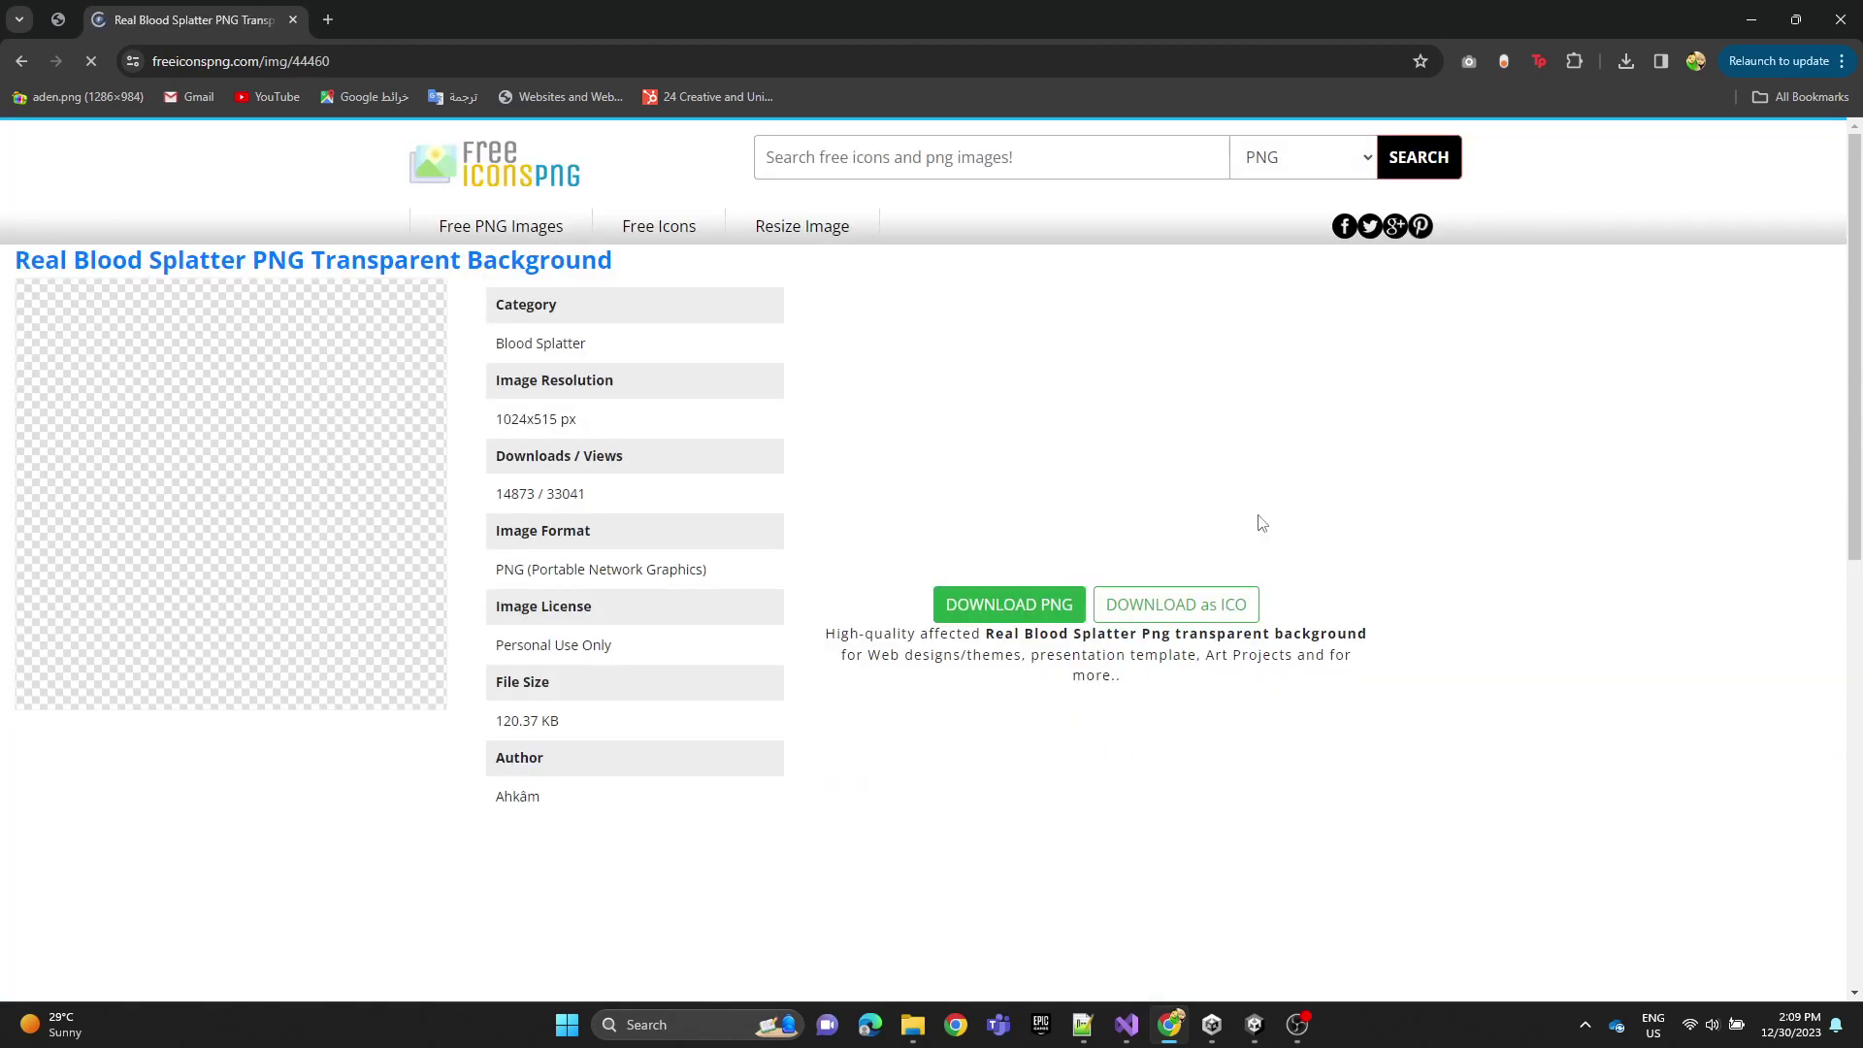
{"action": "left_click", "coordinate": [992, 607]}
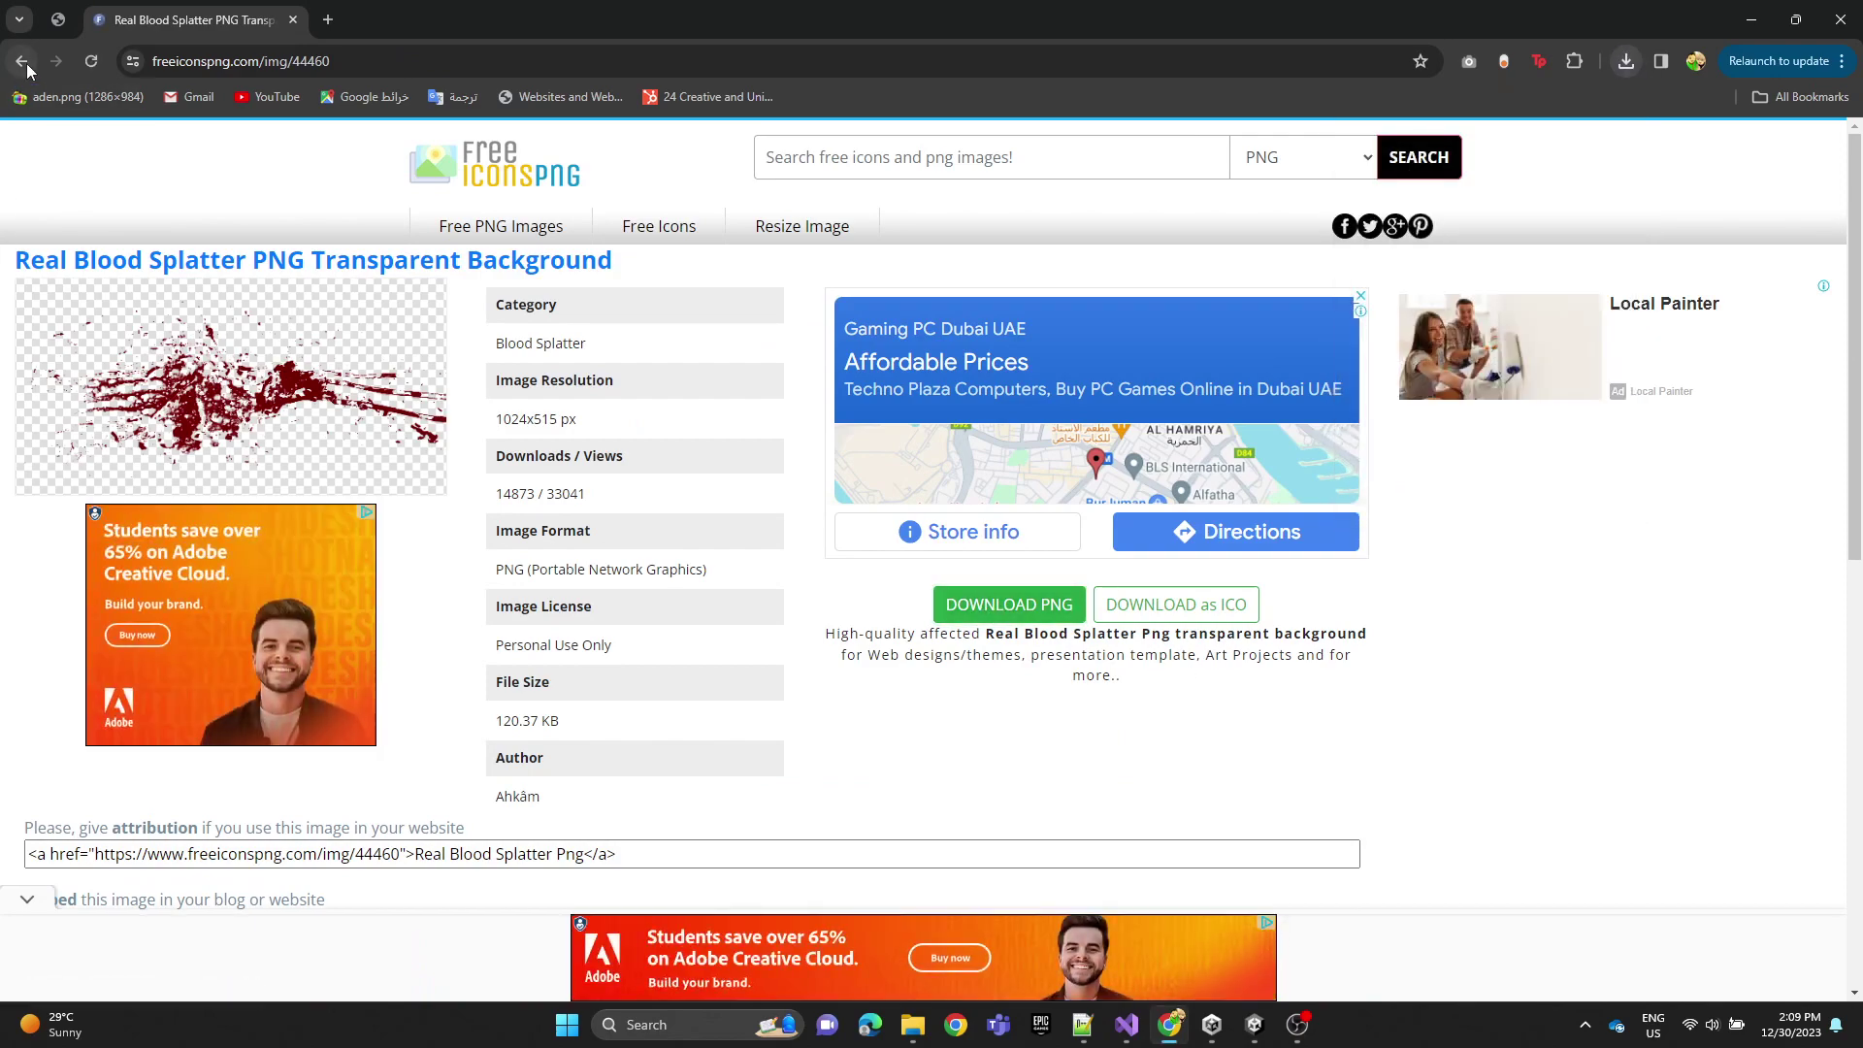
Step: Return to the gallery and download the 1024*405 "Blood Splater, Stain" image as PNG
{"action": "key", "text": "alt+Left"}
{"action": "scroll", "coordinate": [1294, 745], "scroll_direction": "down", "scroll_amount": 3}
{"action": "scroll", "coordinate": [1294, 745], "scroll_direction": "down", "scroll_amount": 2}
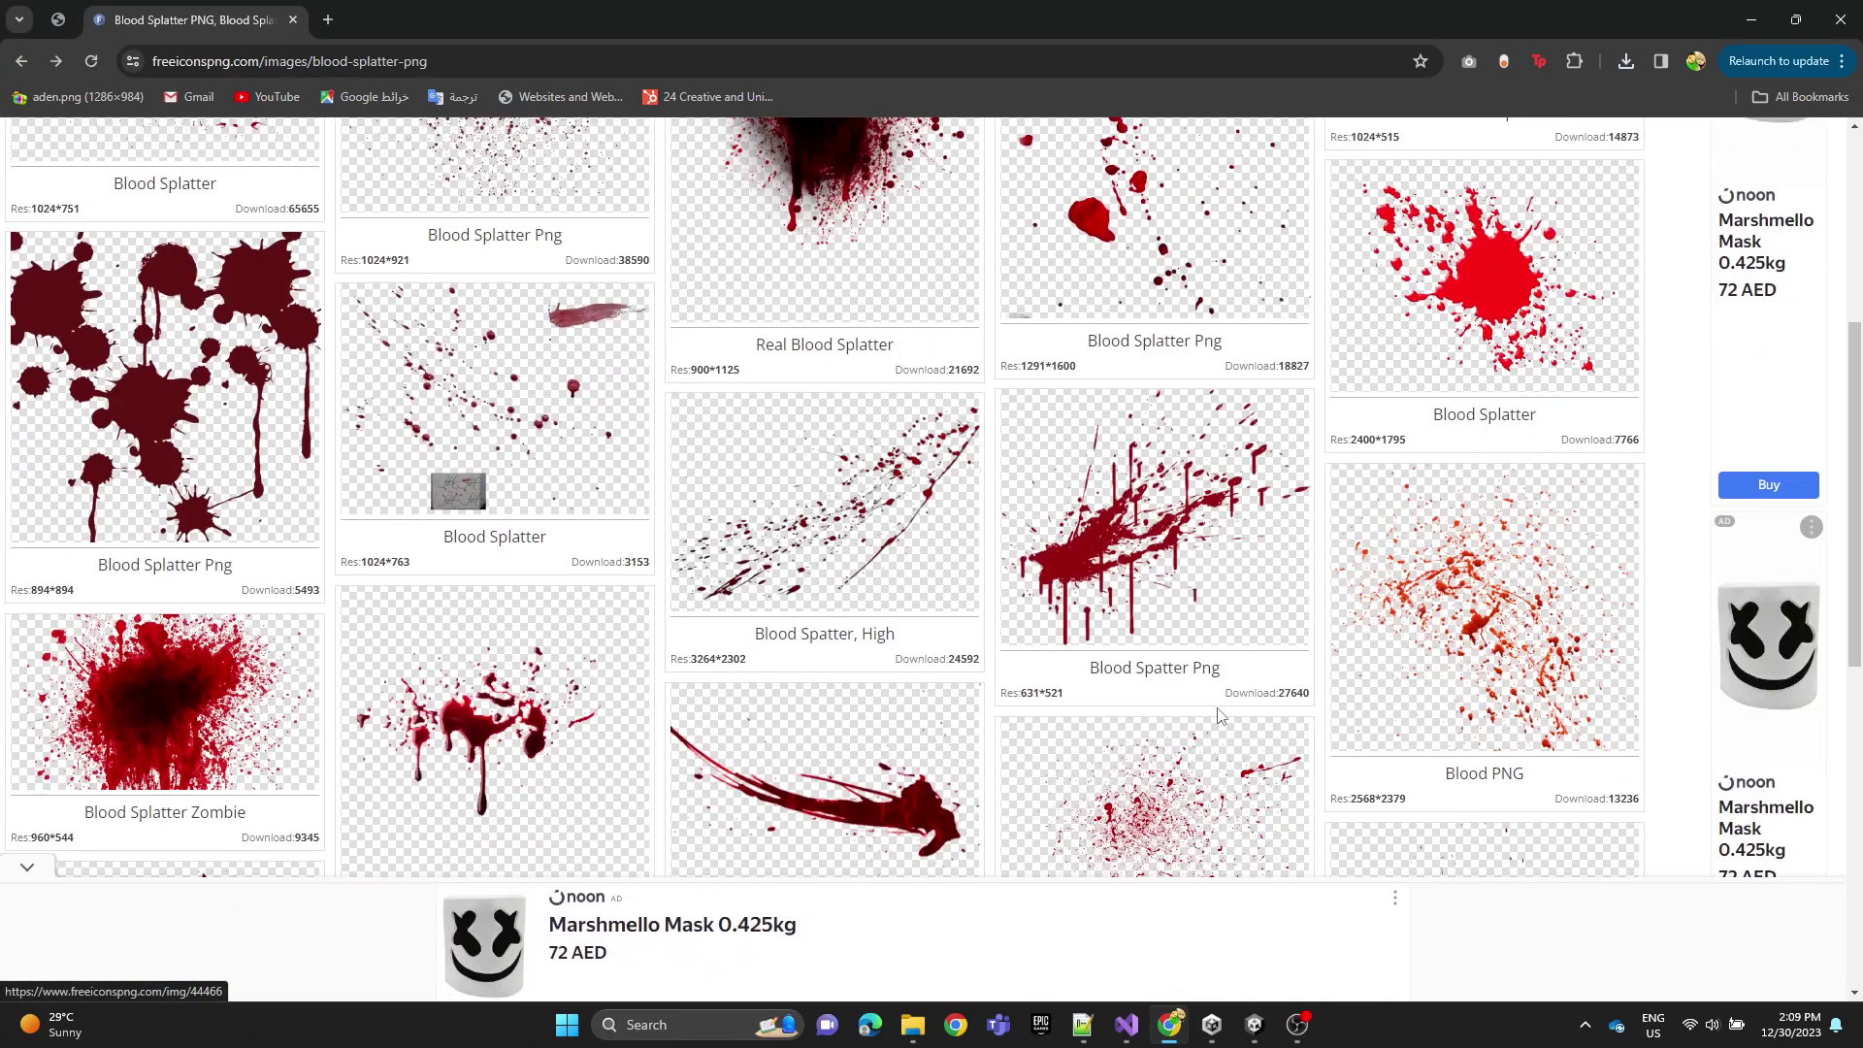
{"action": "scroll", "coordinate": [1066, 560], "scroll_direction": "down", "scroll_amount": 3}
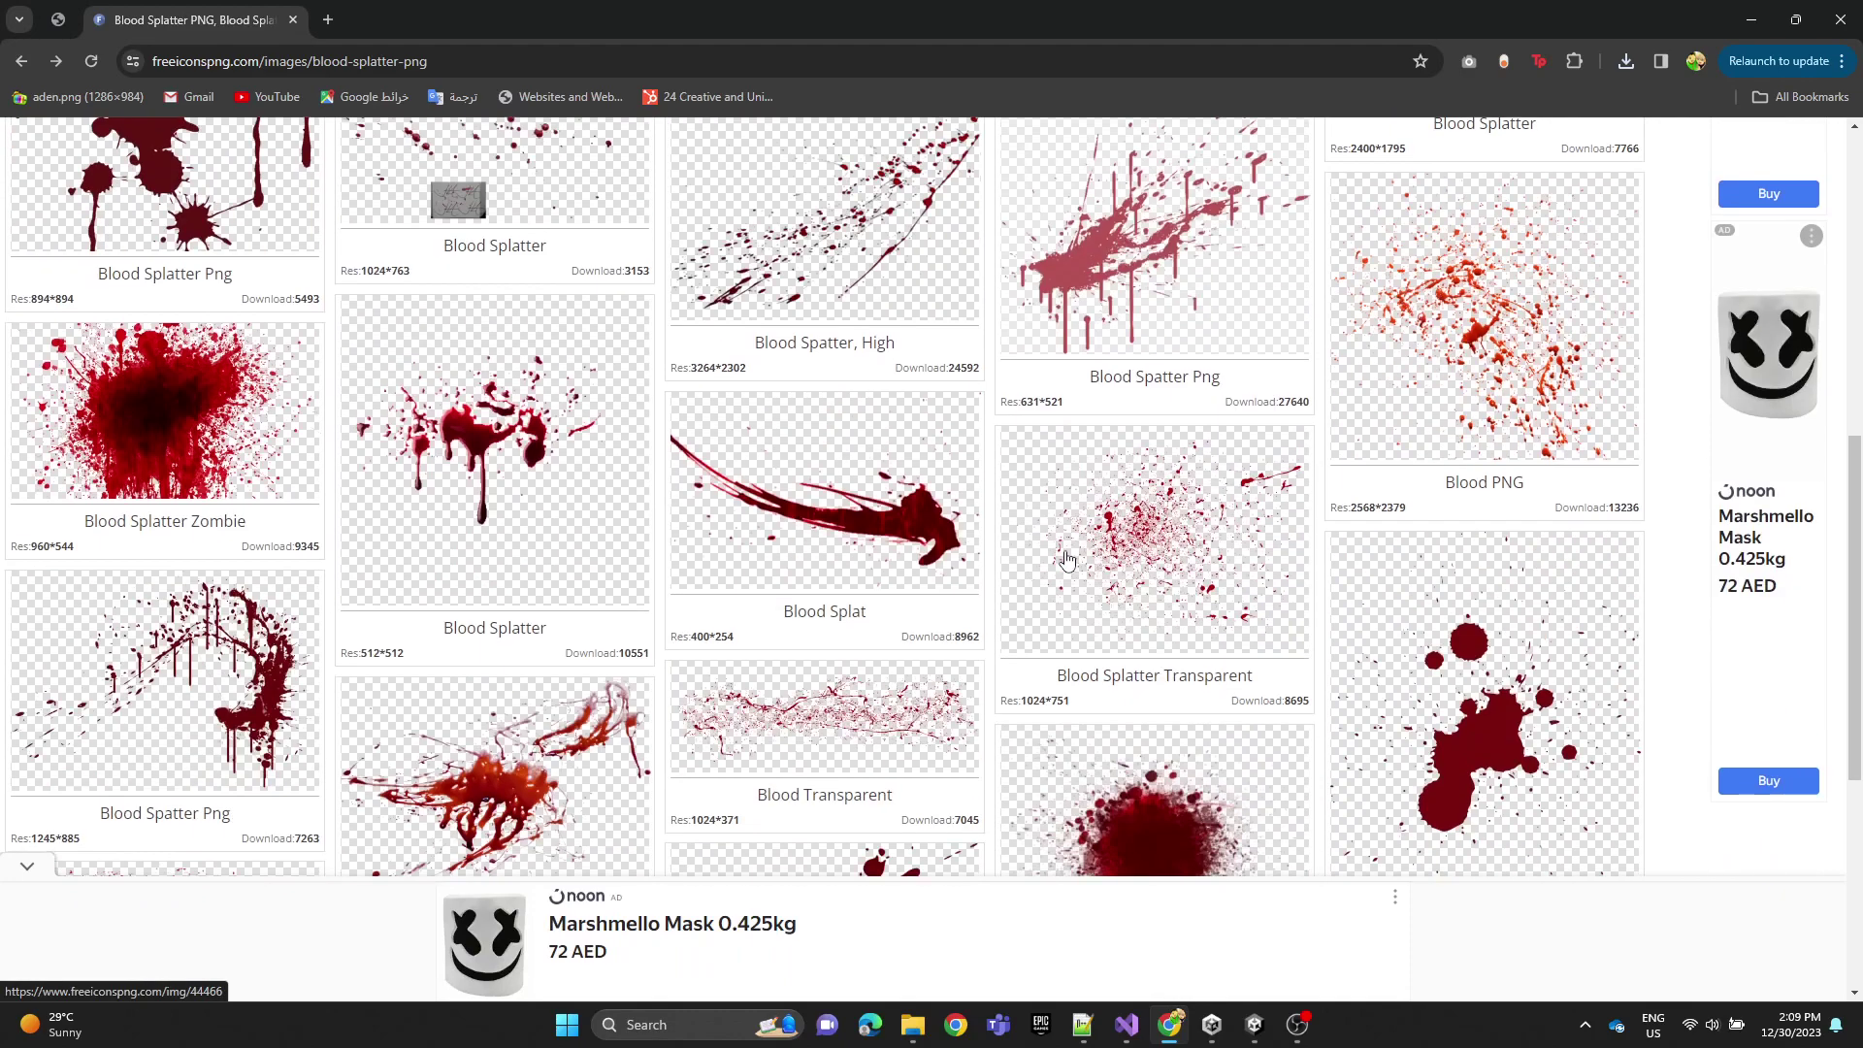
{"action": "scroll", "coordinate": [1067, 563], "scroll_direction": "down", "scroll_amount": 5}
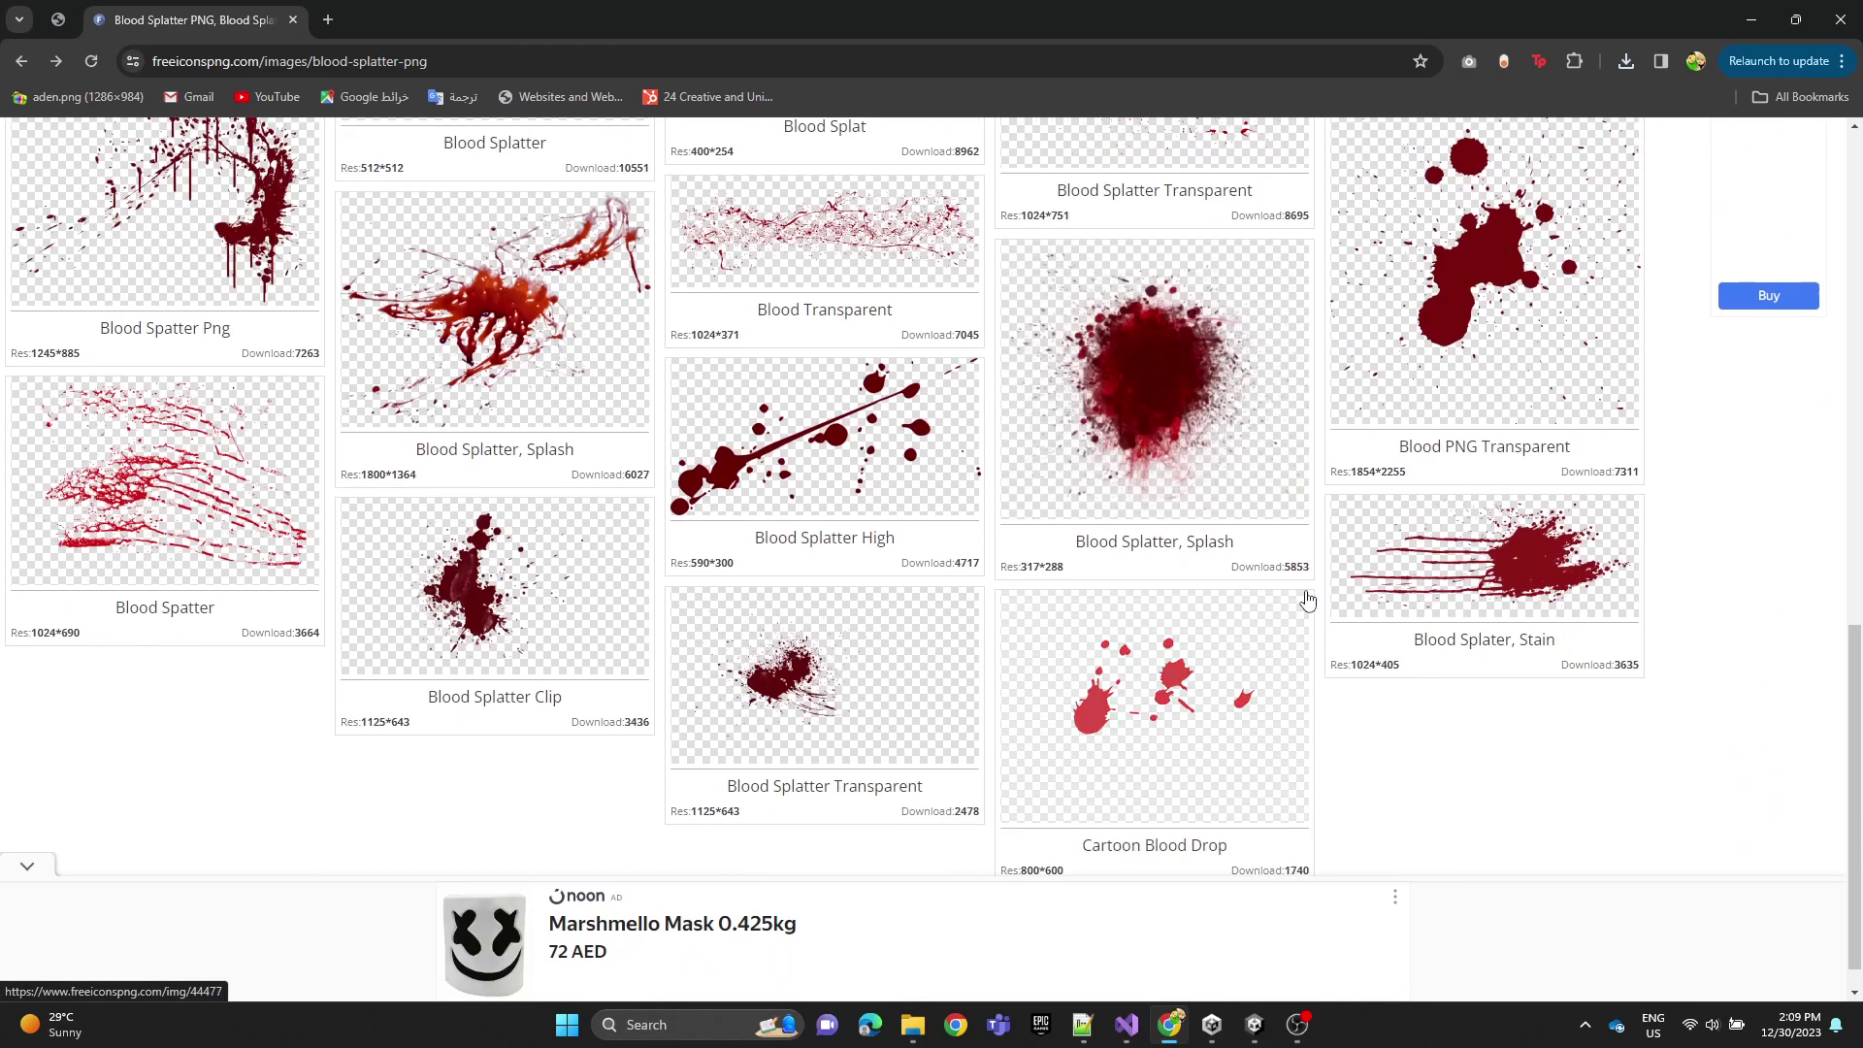
{"action": "left_click", "coordinate": [1513, 562]}
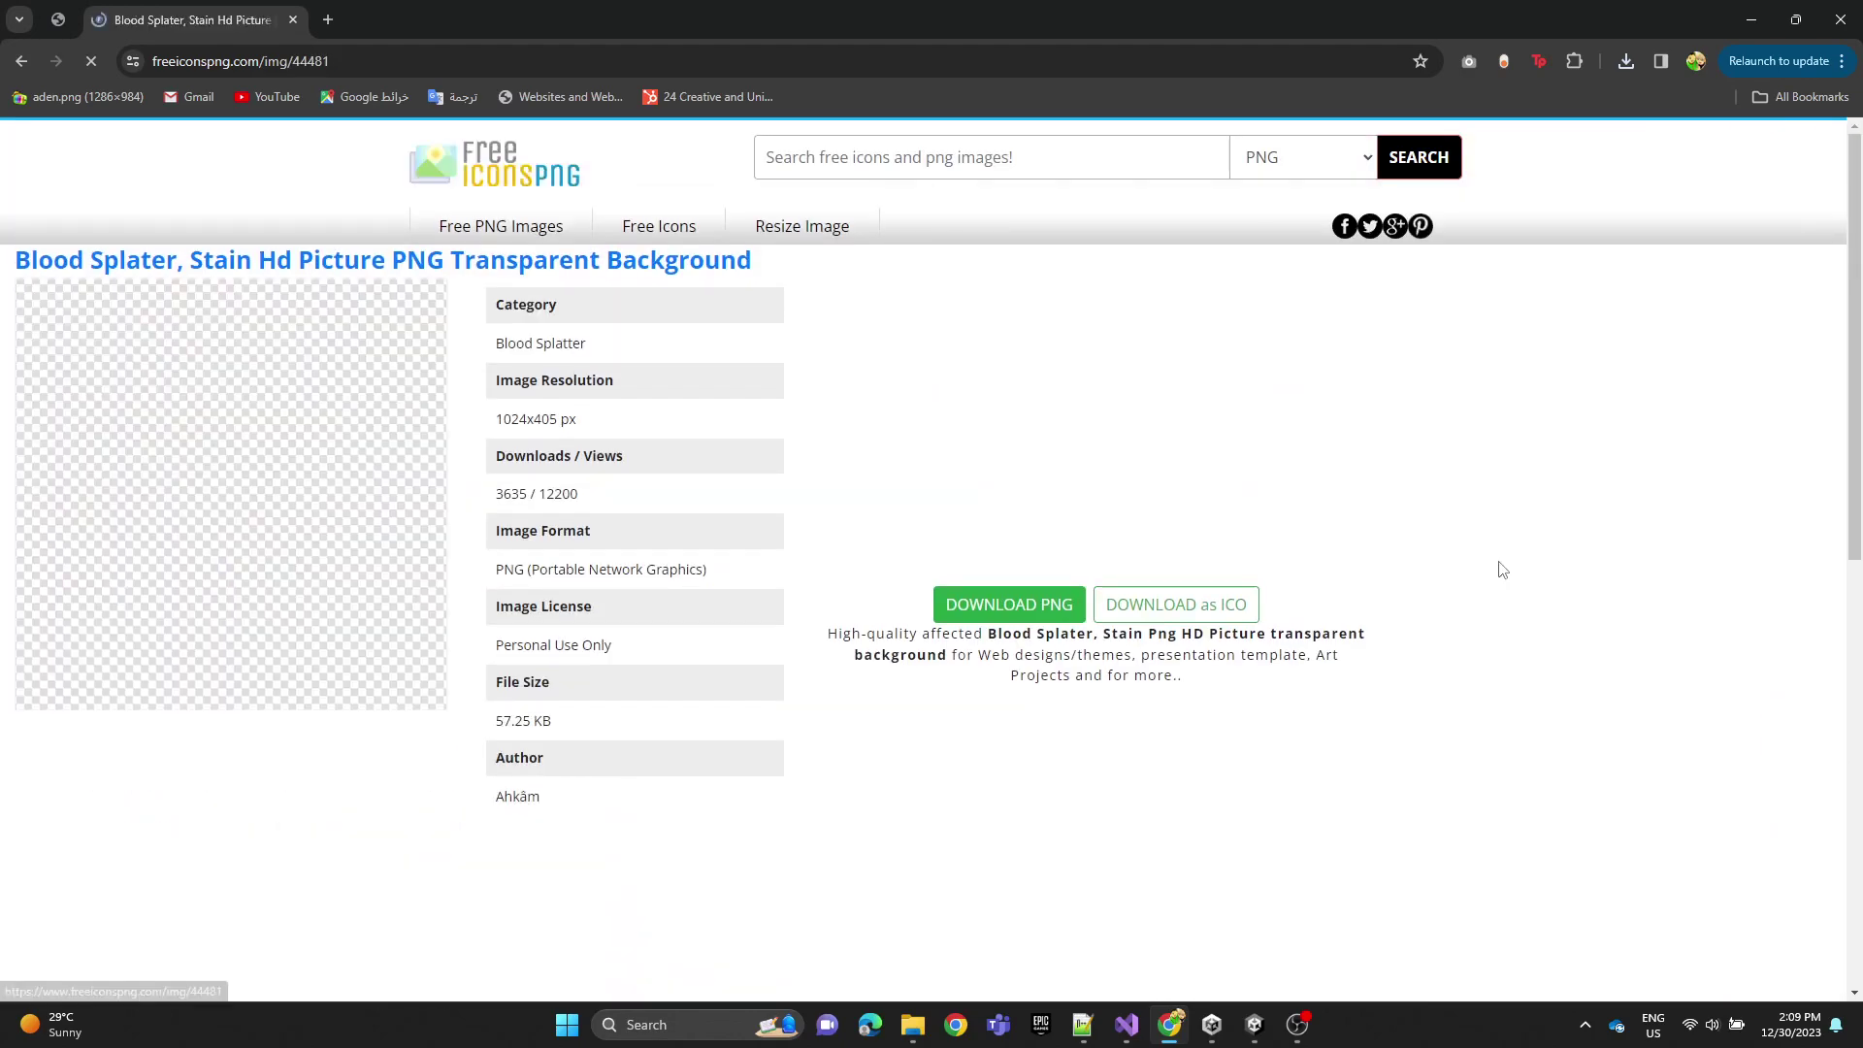
{"action": "left_click", "coordinate": [966, 615]}
Step: Return to the gallery and download the 631*521 "Blood Spatter Png" image with the dripping streaks as PNG
{"action": "left_click", "coordinate": [20, 66]}
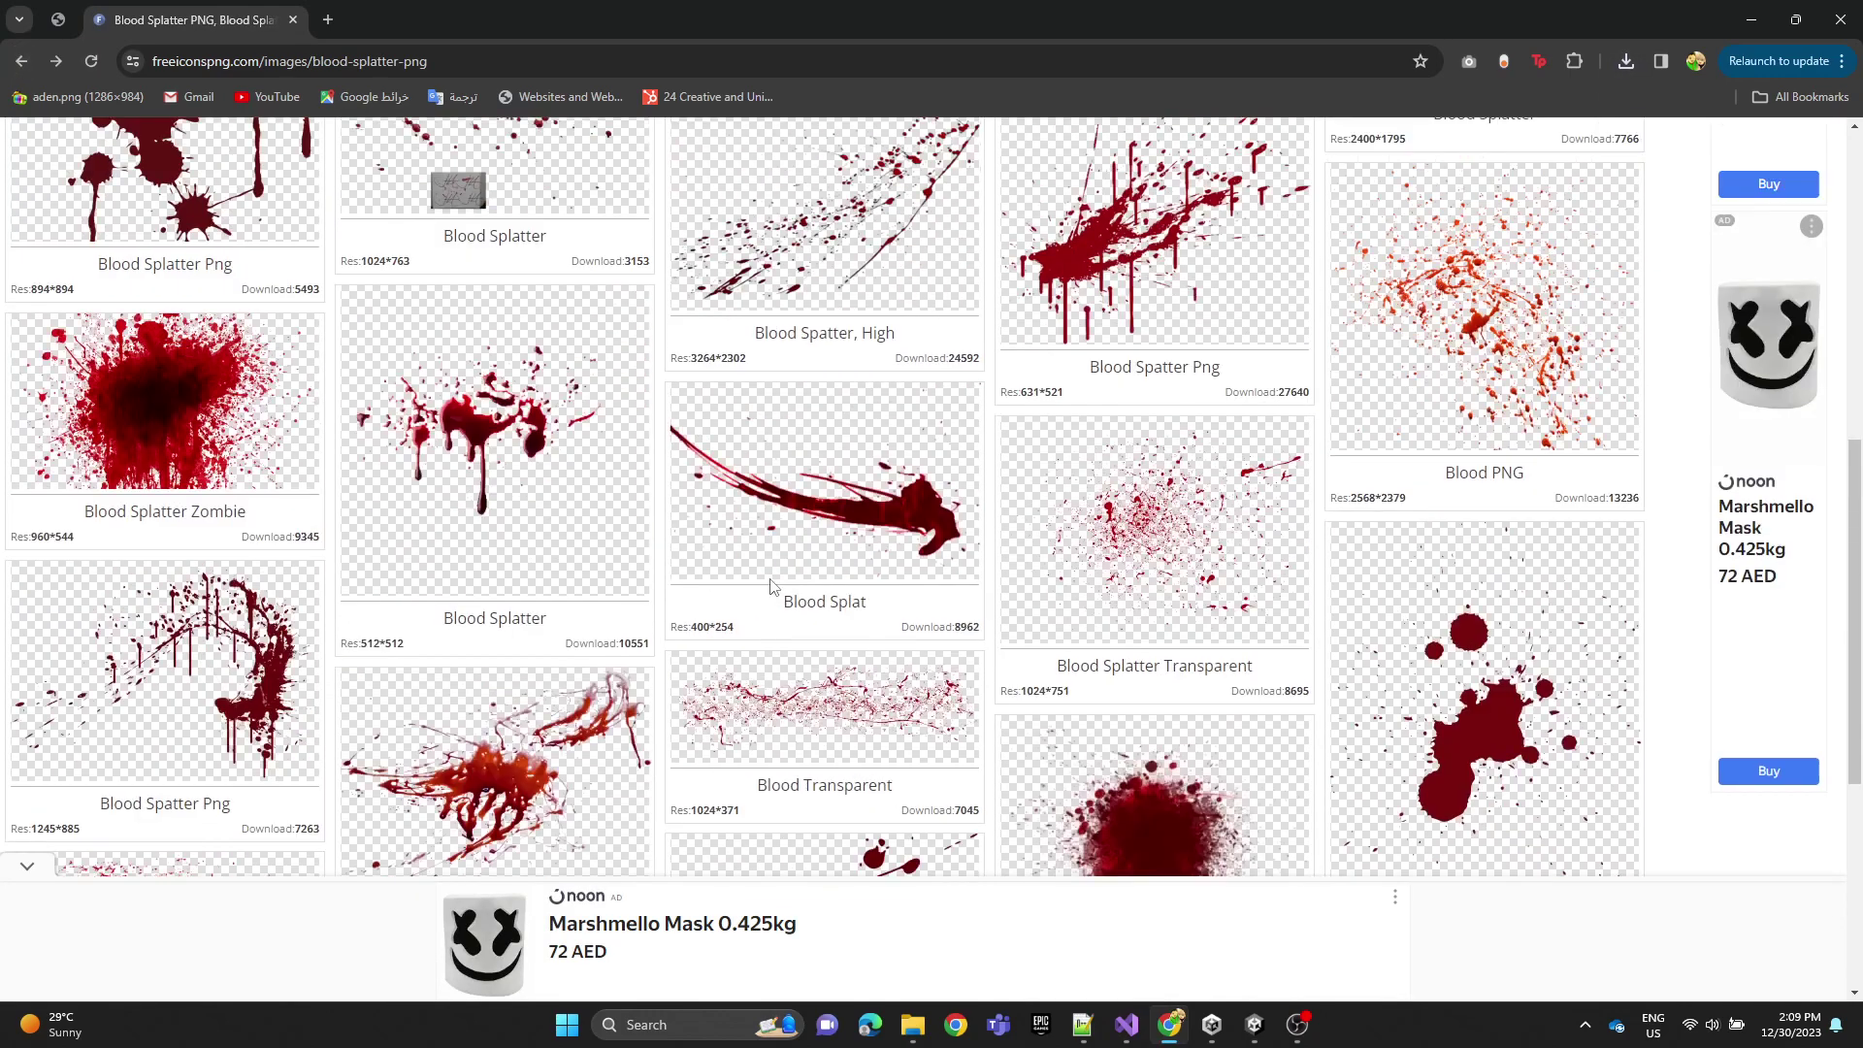
{"action": "scroll", "coordinate": [408, 474], "scroll_direction": "up", "scroll_amount": 7}
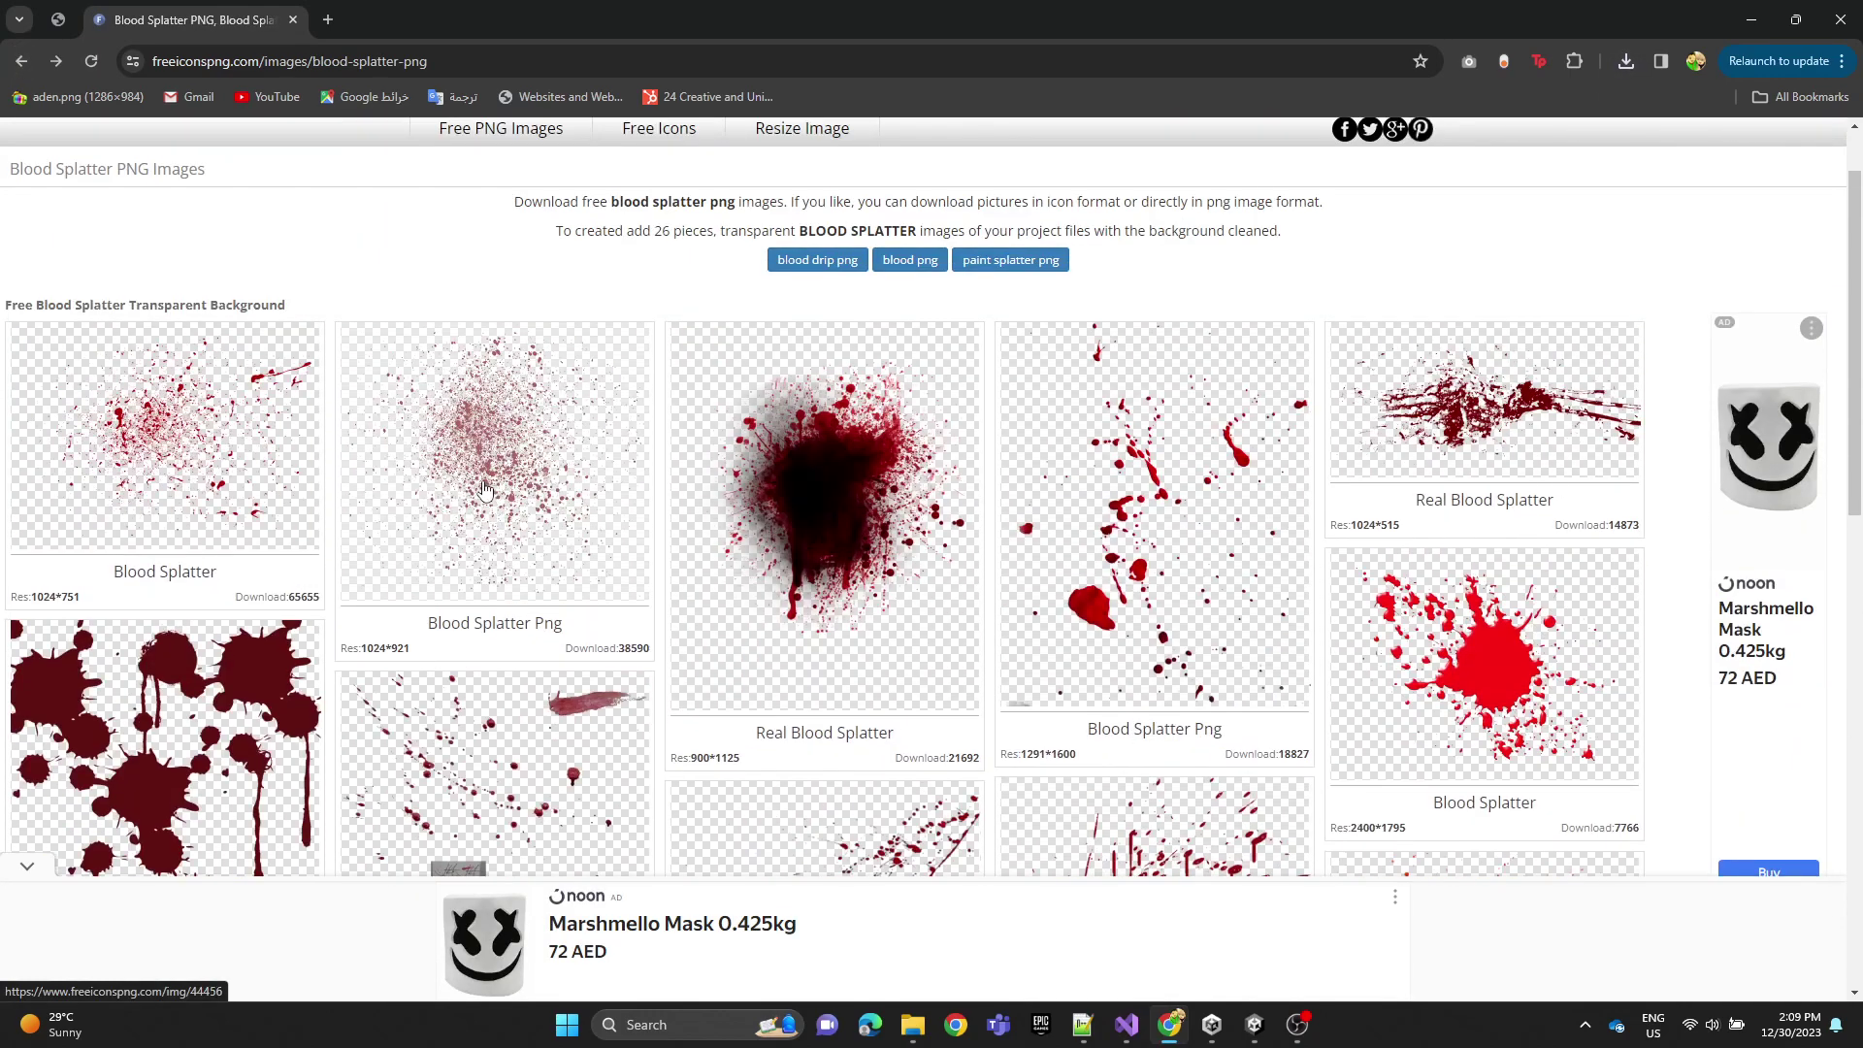
{"action": "scroll", "coordinate": [485, 488], "scroll_direction": "down", "scroll_amount": 2}
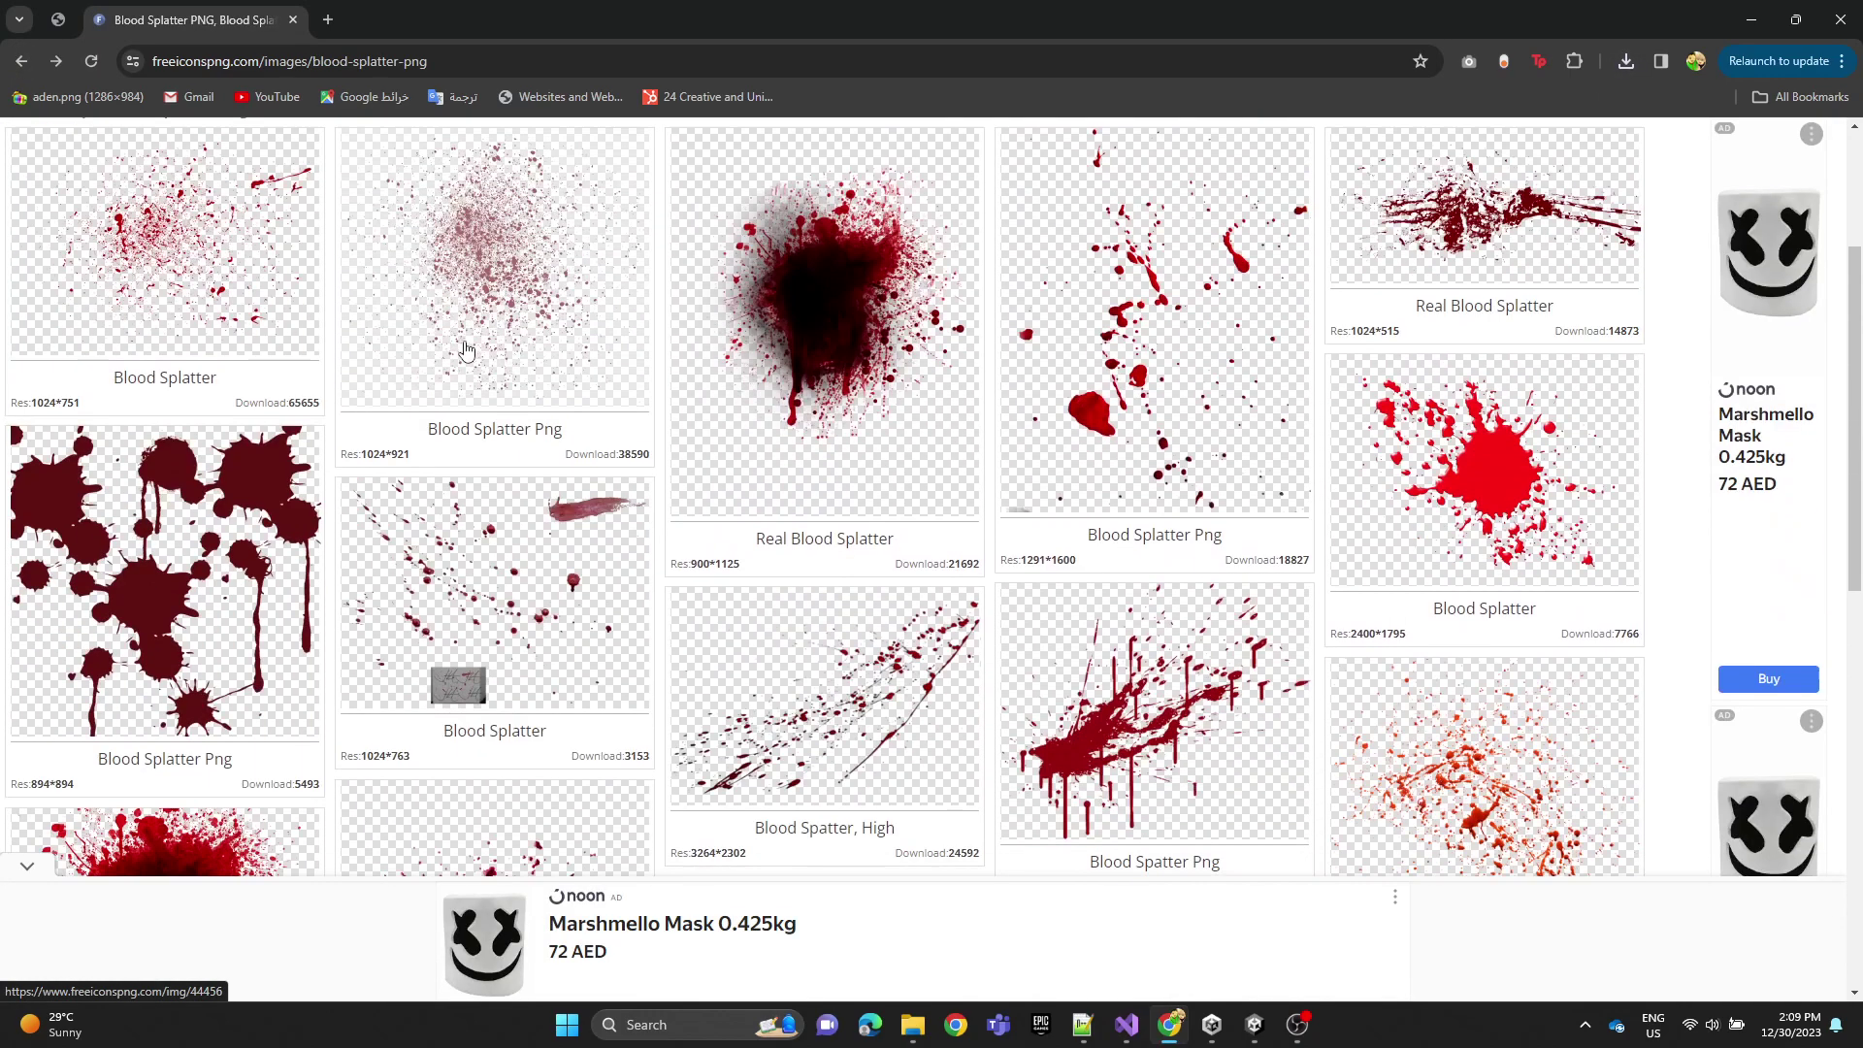
{"action": "left_click", "coordinate": [1145, 762]}
{"action": "left_click", "coordinate": [1009, 603]}
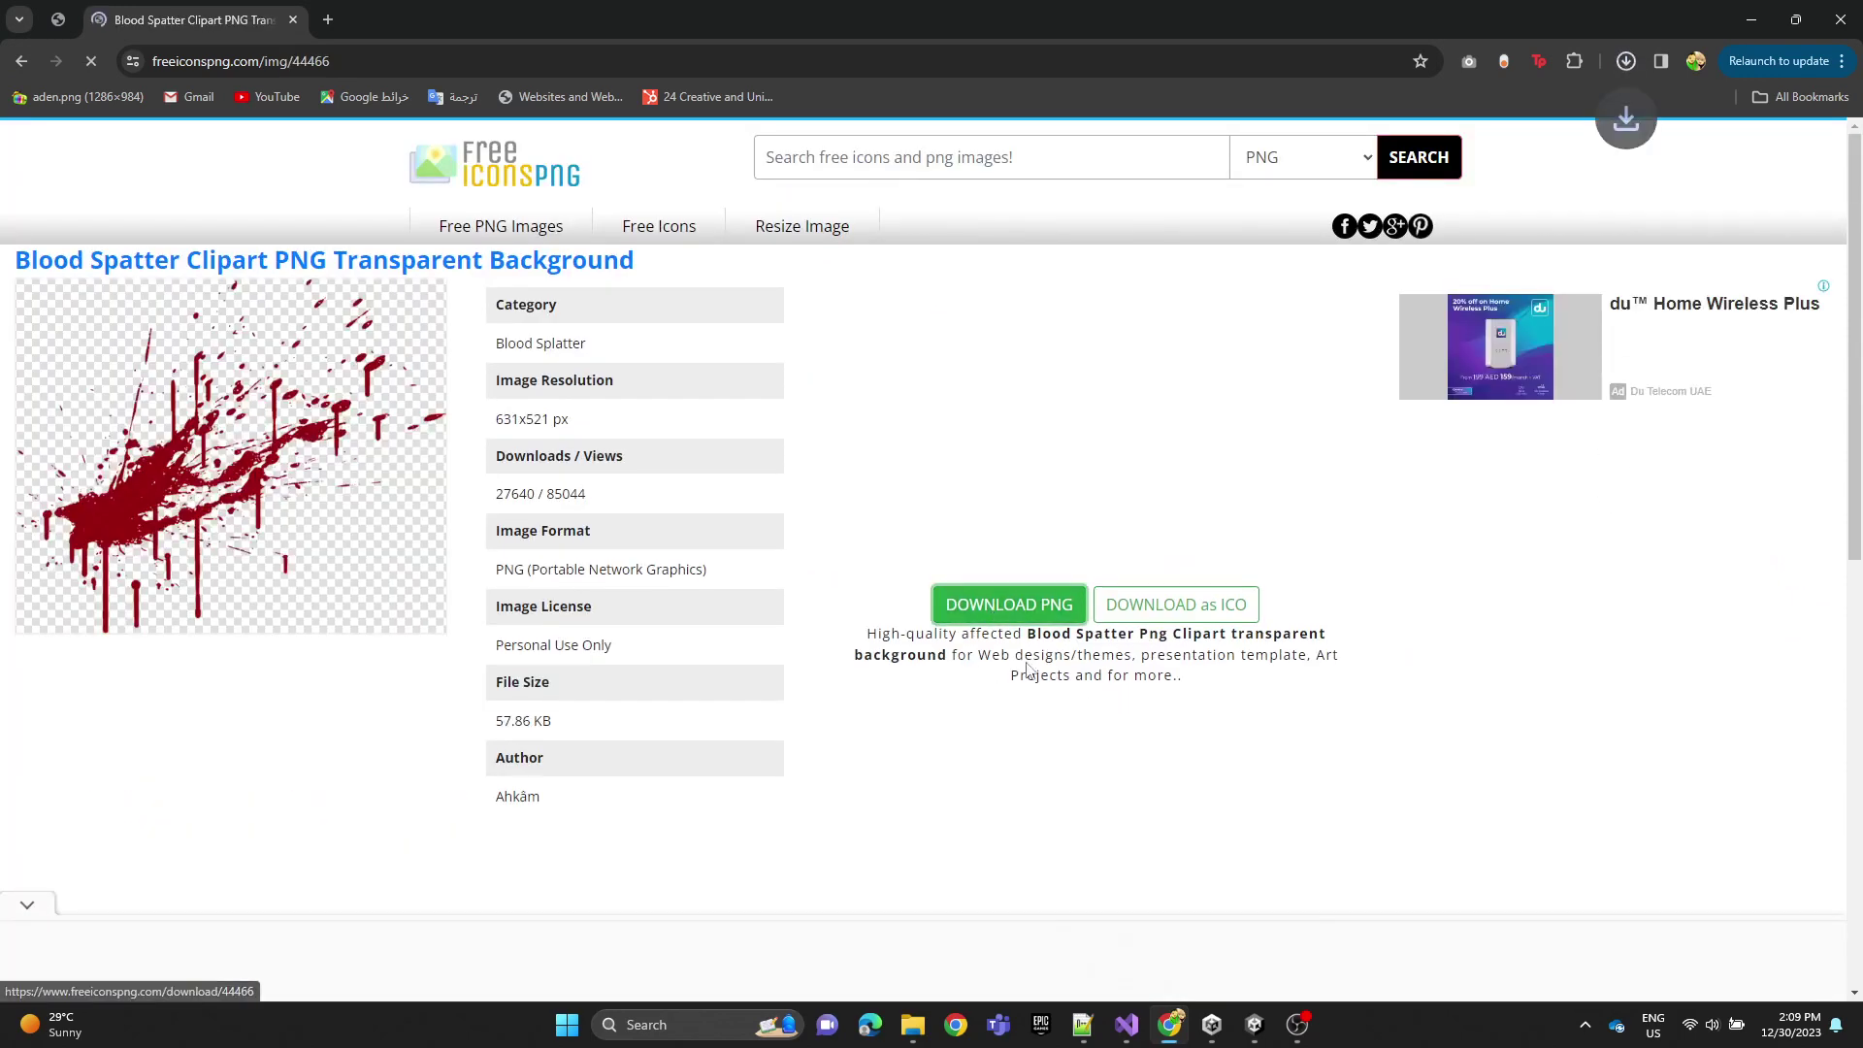
{"action": "left_click", "coordinate": [1255, 273]}
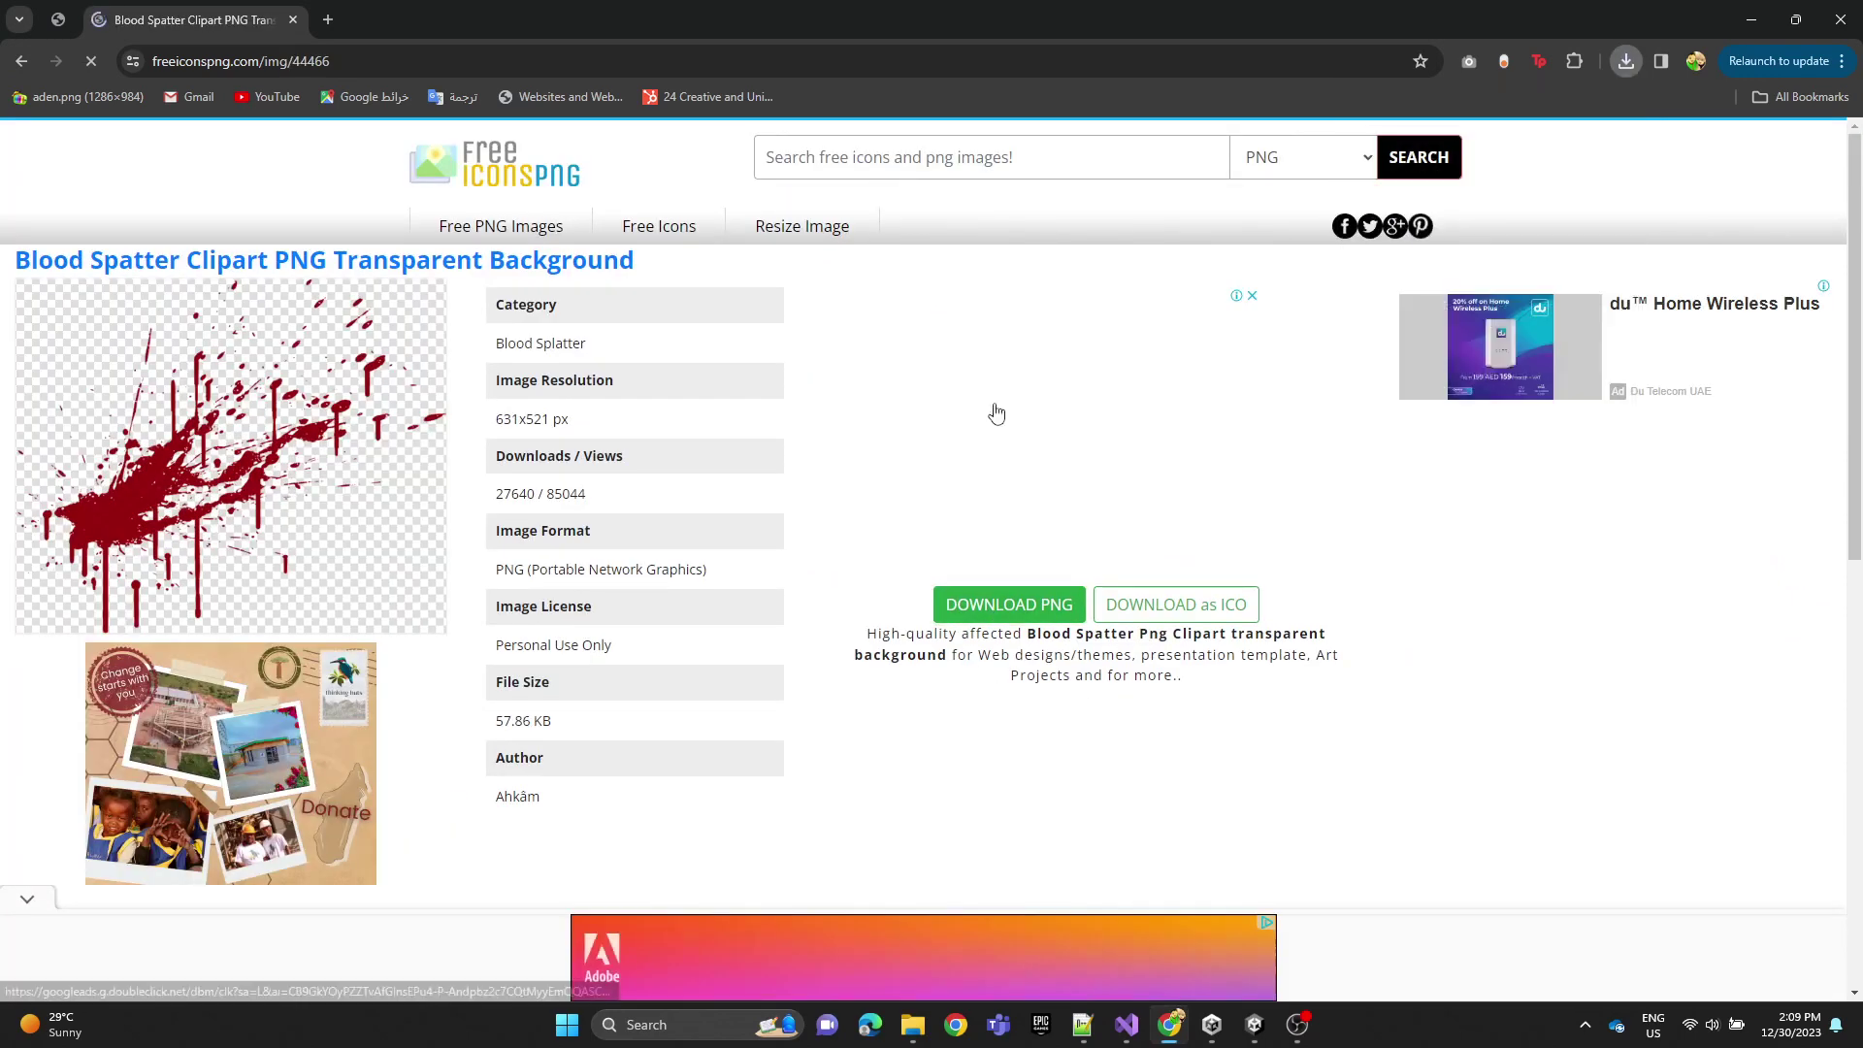
Step: Switch to Unity and import blood-splatter-png-44481, 44466 and 44460 from the Downloads folder into the BloodSplatter assets folder
{"action": "left_click", "coordinate": [1253, 1025]}
{"action": "scroll", "coordinate": [864, 419], "scroll_direction": "down", "scroll_amount": 2}
{"action": "scroll", "coordinate": [867, 420], "scroll_direction": "up", "scroll_amount": 3}
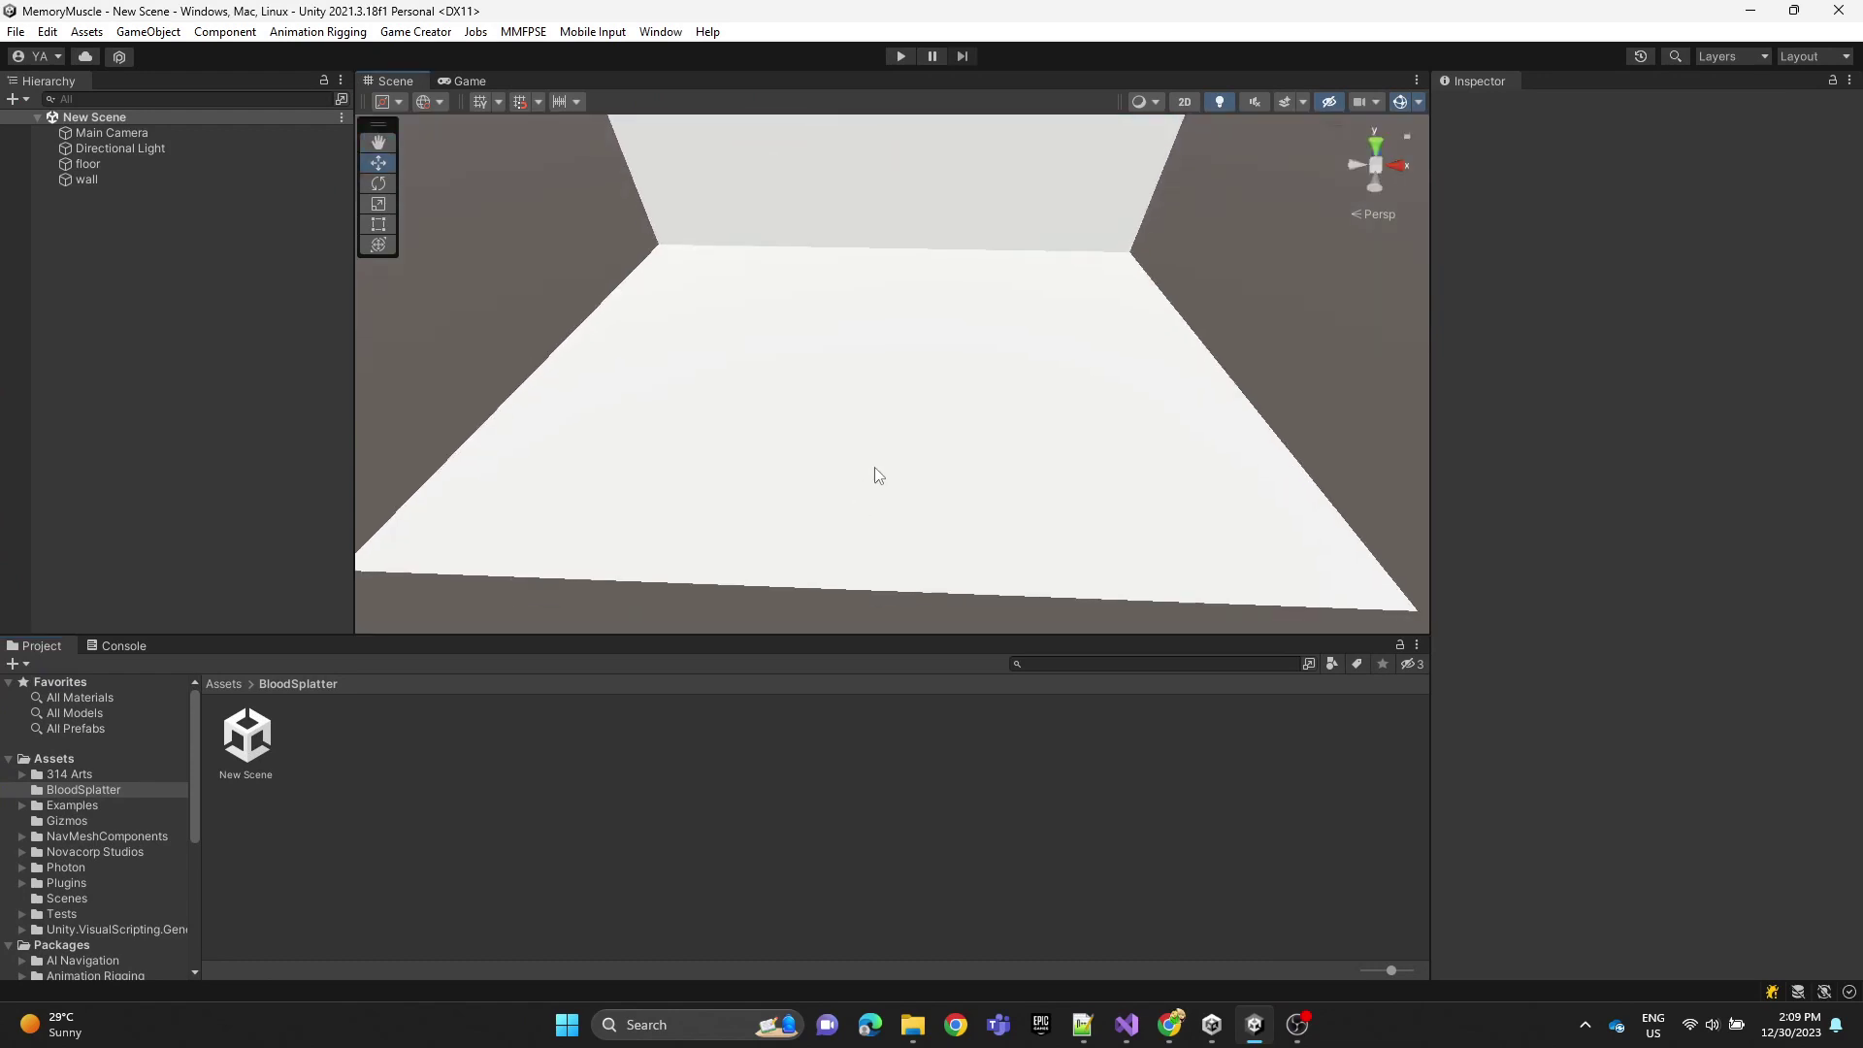
{"action": "right_click_drag", "start_coordinate": [875, 468], "coordinate": [884, 447]}
{"action": "mouse_move", "coordinate": [913, 1038]}
{"action": "left_click", "coordinate": [870, 951]}
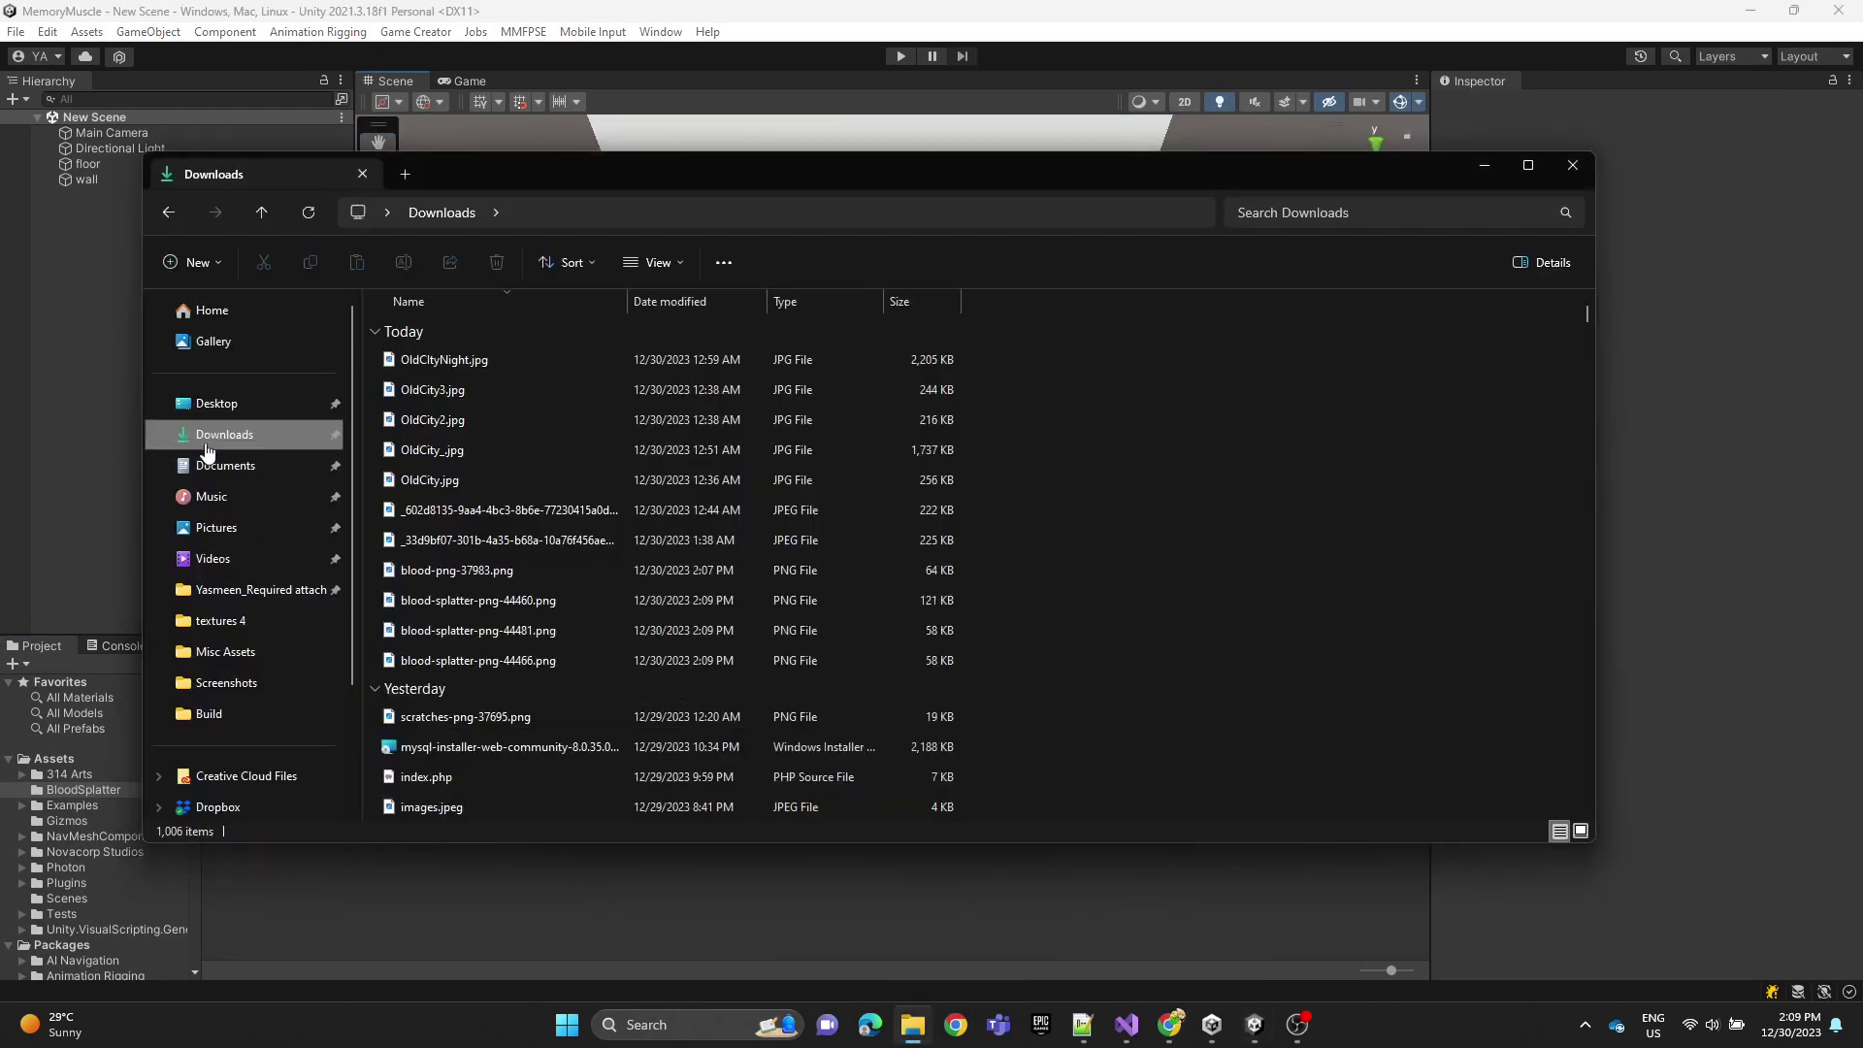
{"action": "left_click", "coordinate": [555, 511]}
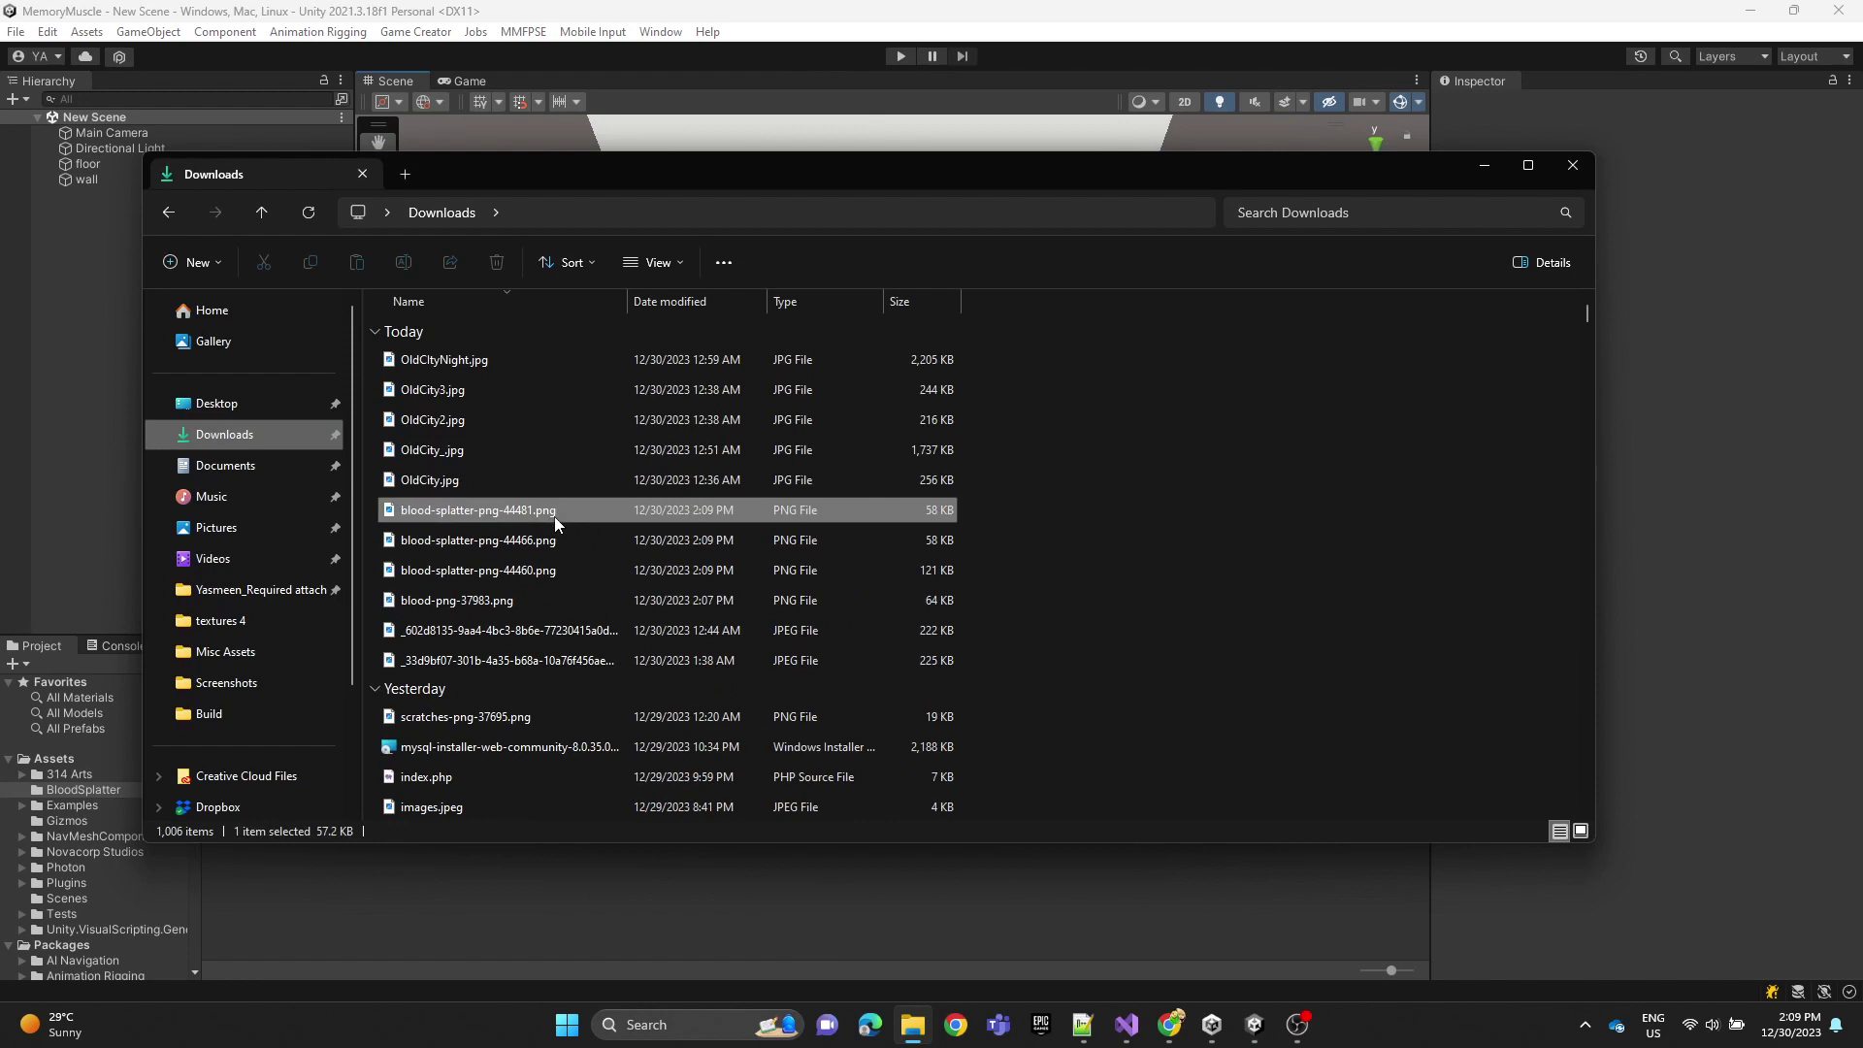
{"action": "left_click", "coordinate": [562, 570], "text": "ctrl"}
{"action": "left_click", "coordinate": [565, 545], "text": "ctrl"}
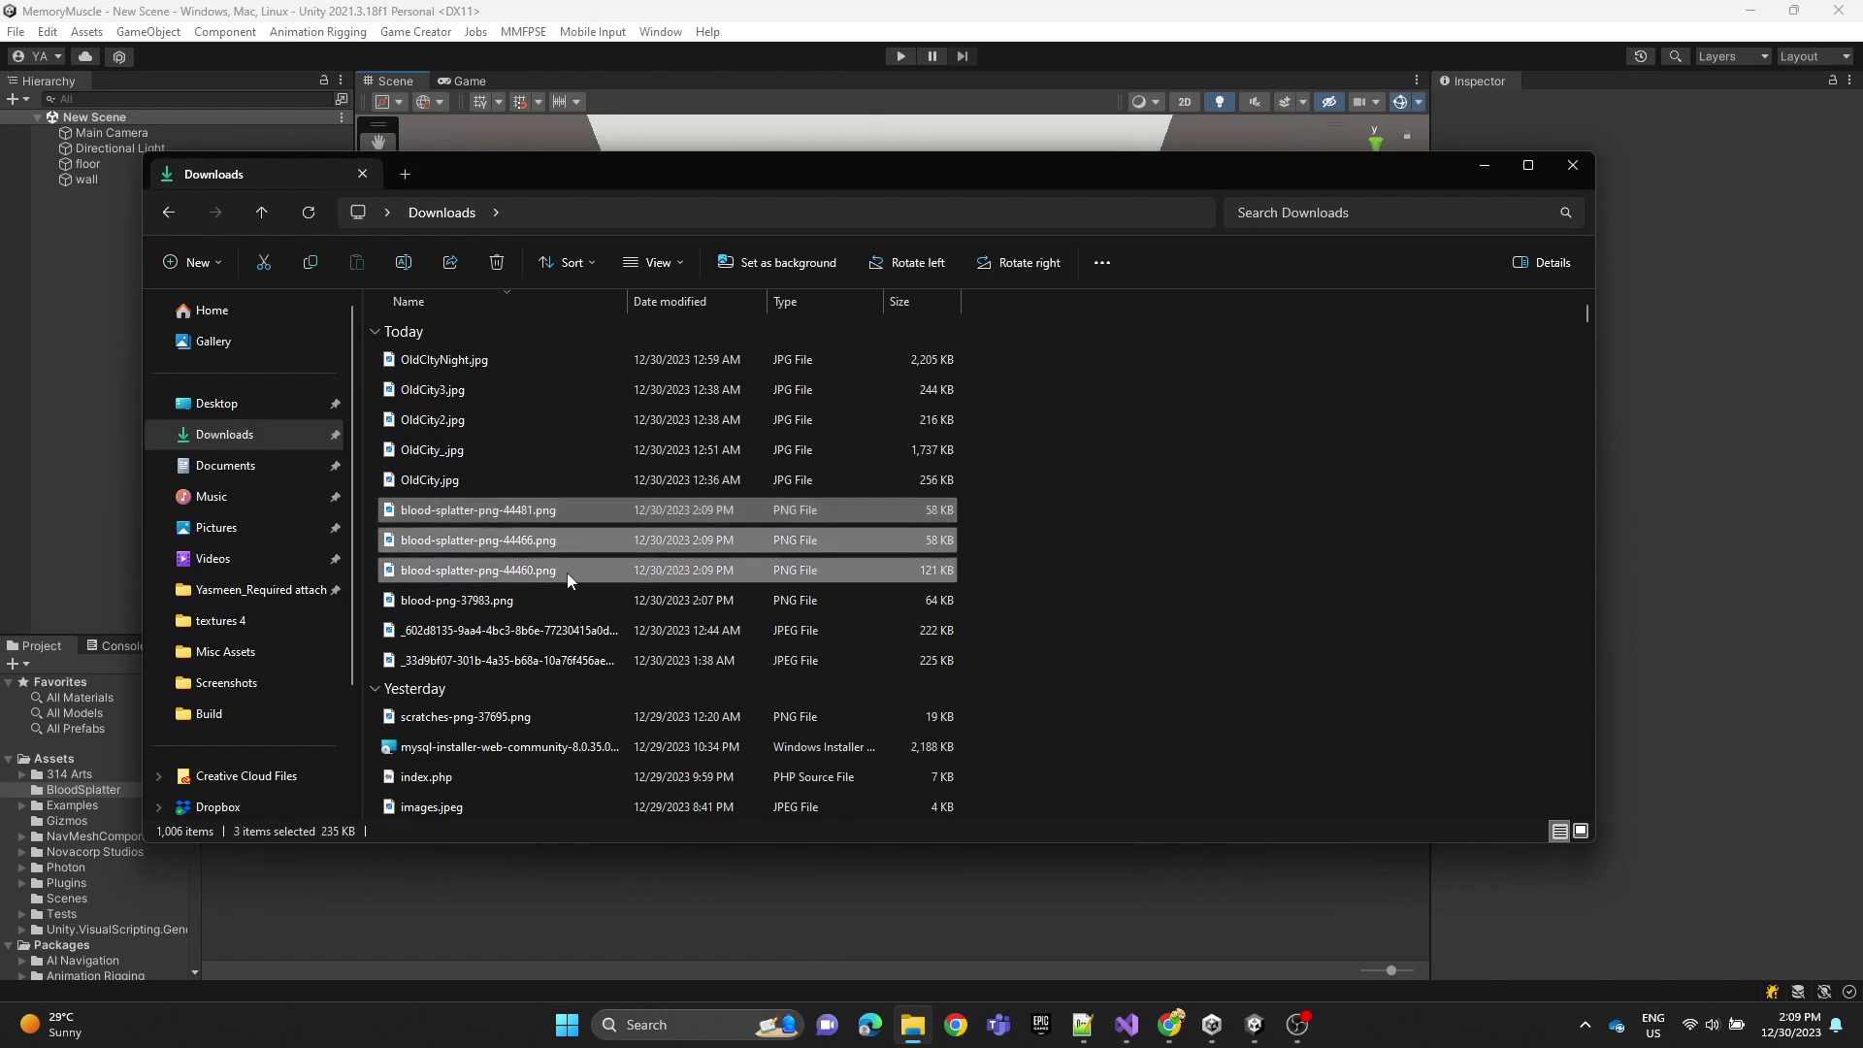
{"action": "left_click_drag", "start_coordinate": [561, 568], "coordinate": [712, 881]}
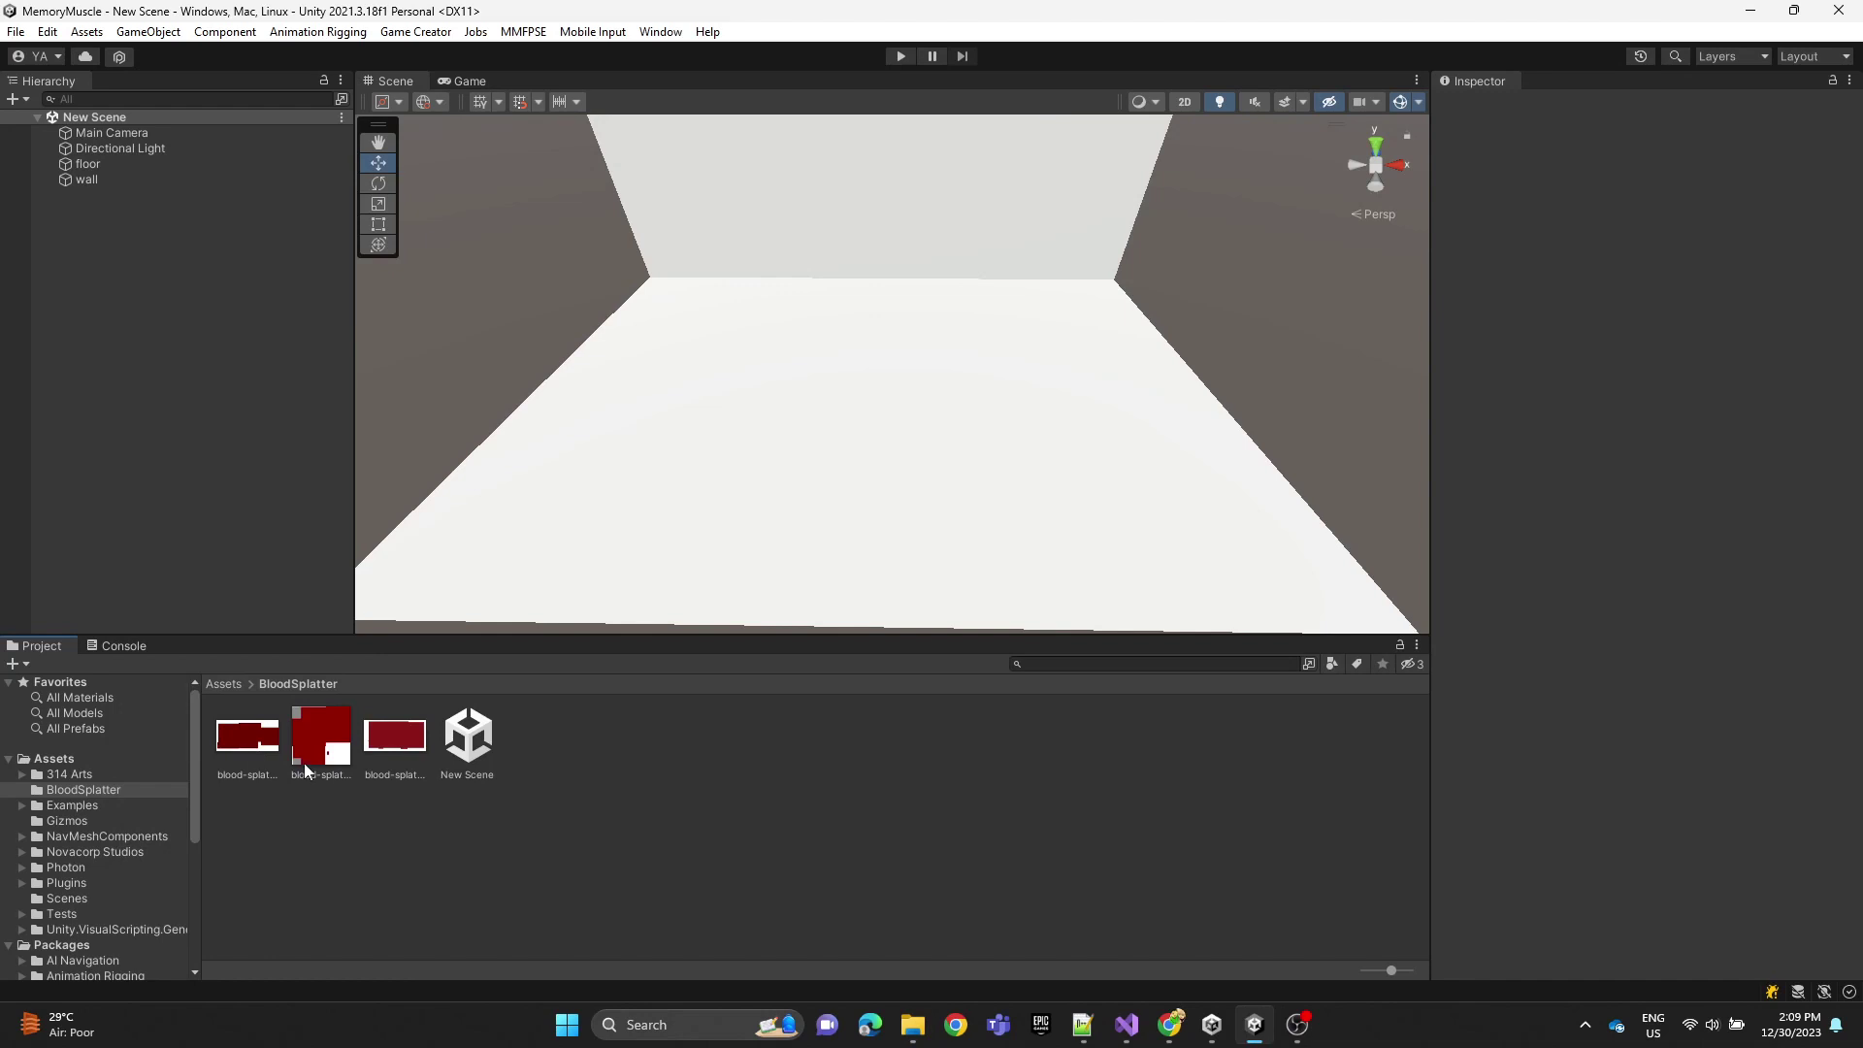
Step: Set the texture type of blood-splatter-png-44460 to Sprite (2D and UI) and apply the import settings
{"action": "left_click", "coordinate": [282, 754]}
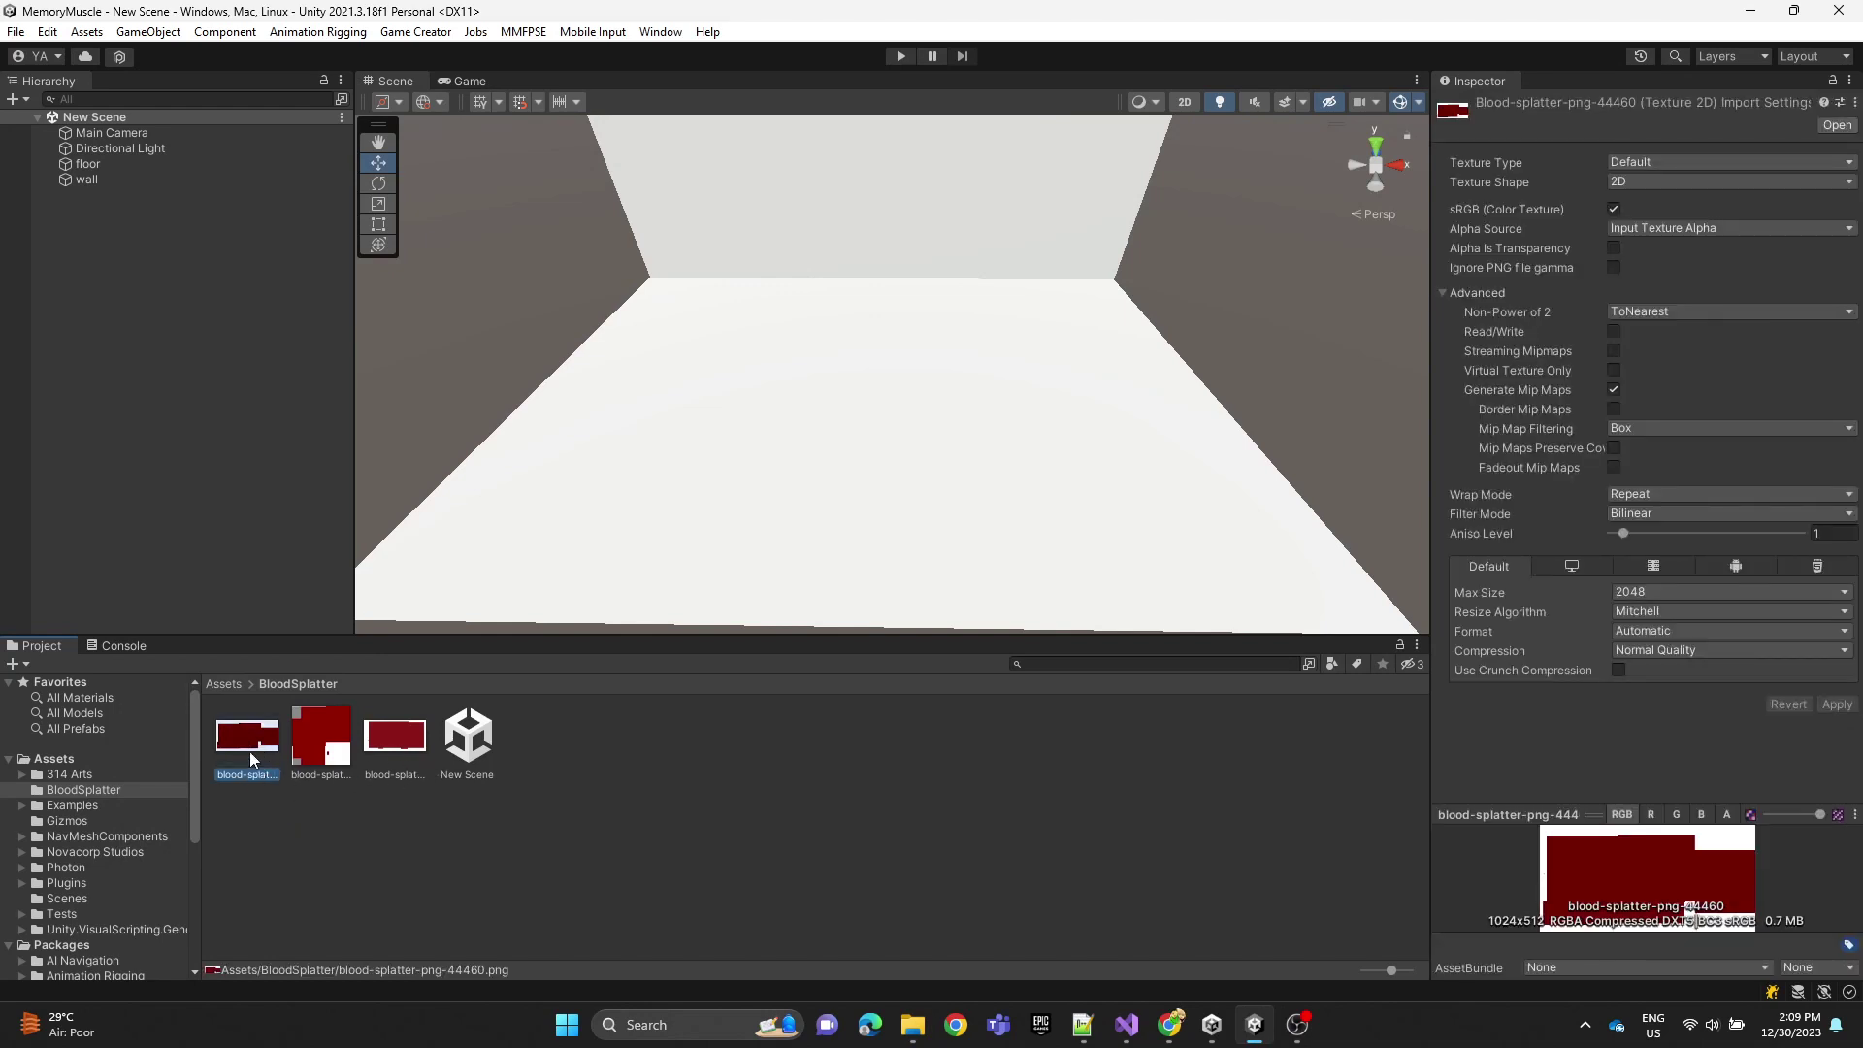
{"action": "left_click", "coordinate": [1628, 161]}
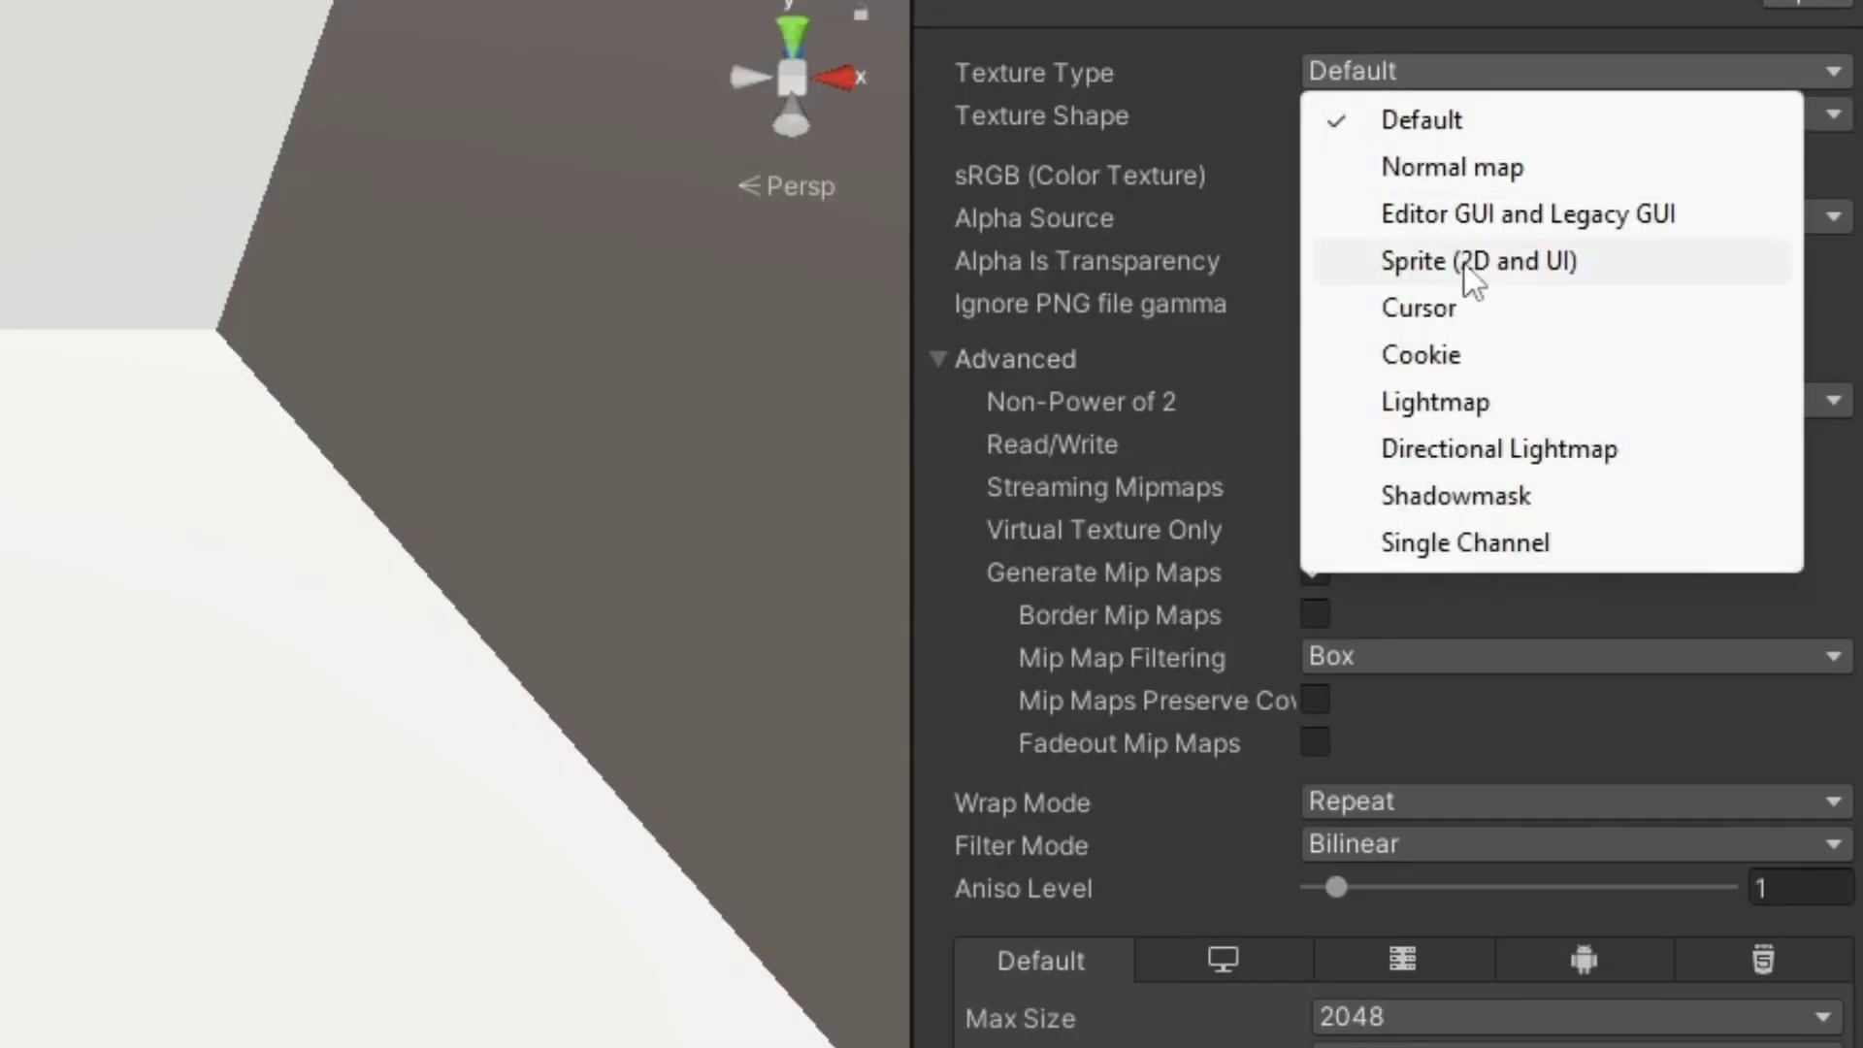
{"action": "left_click", "coordinate": [1688, 253]}
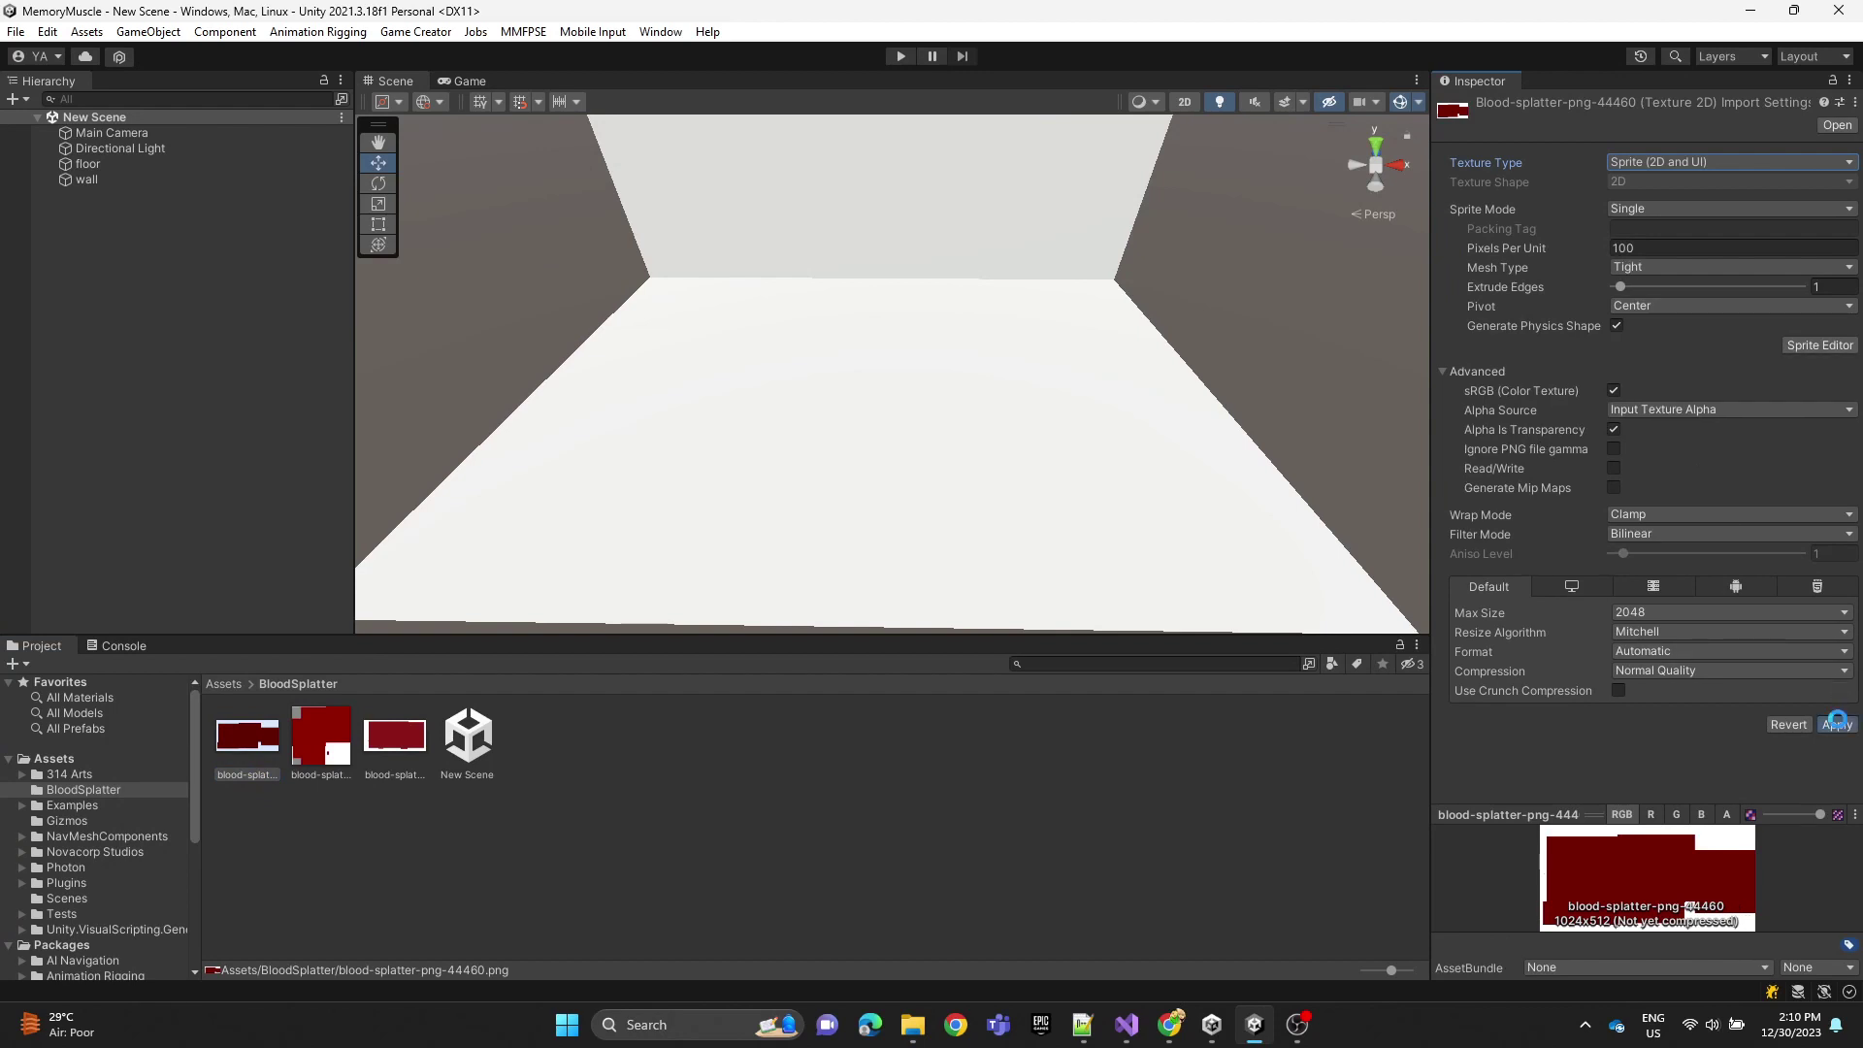
Step: Set the texture type of blood-splatter-png-44466 and blood-splatter-png-44481 together to Sprite (2D and UI) and apply it
{"action": "left_click", "coordinate": [333, 753]}
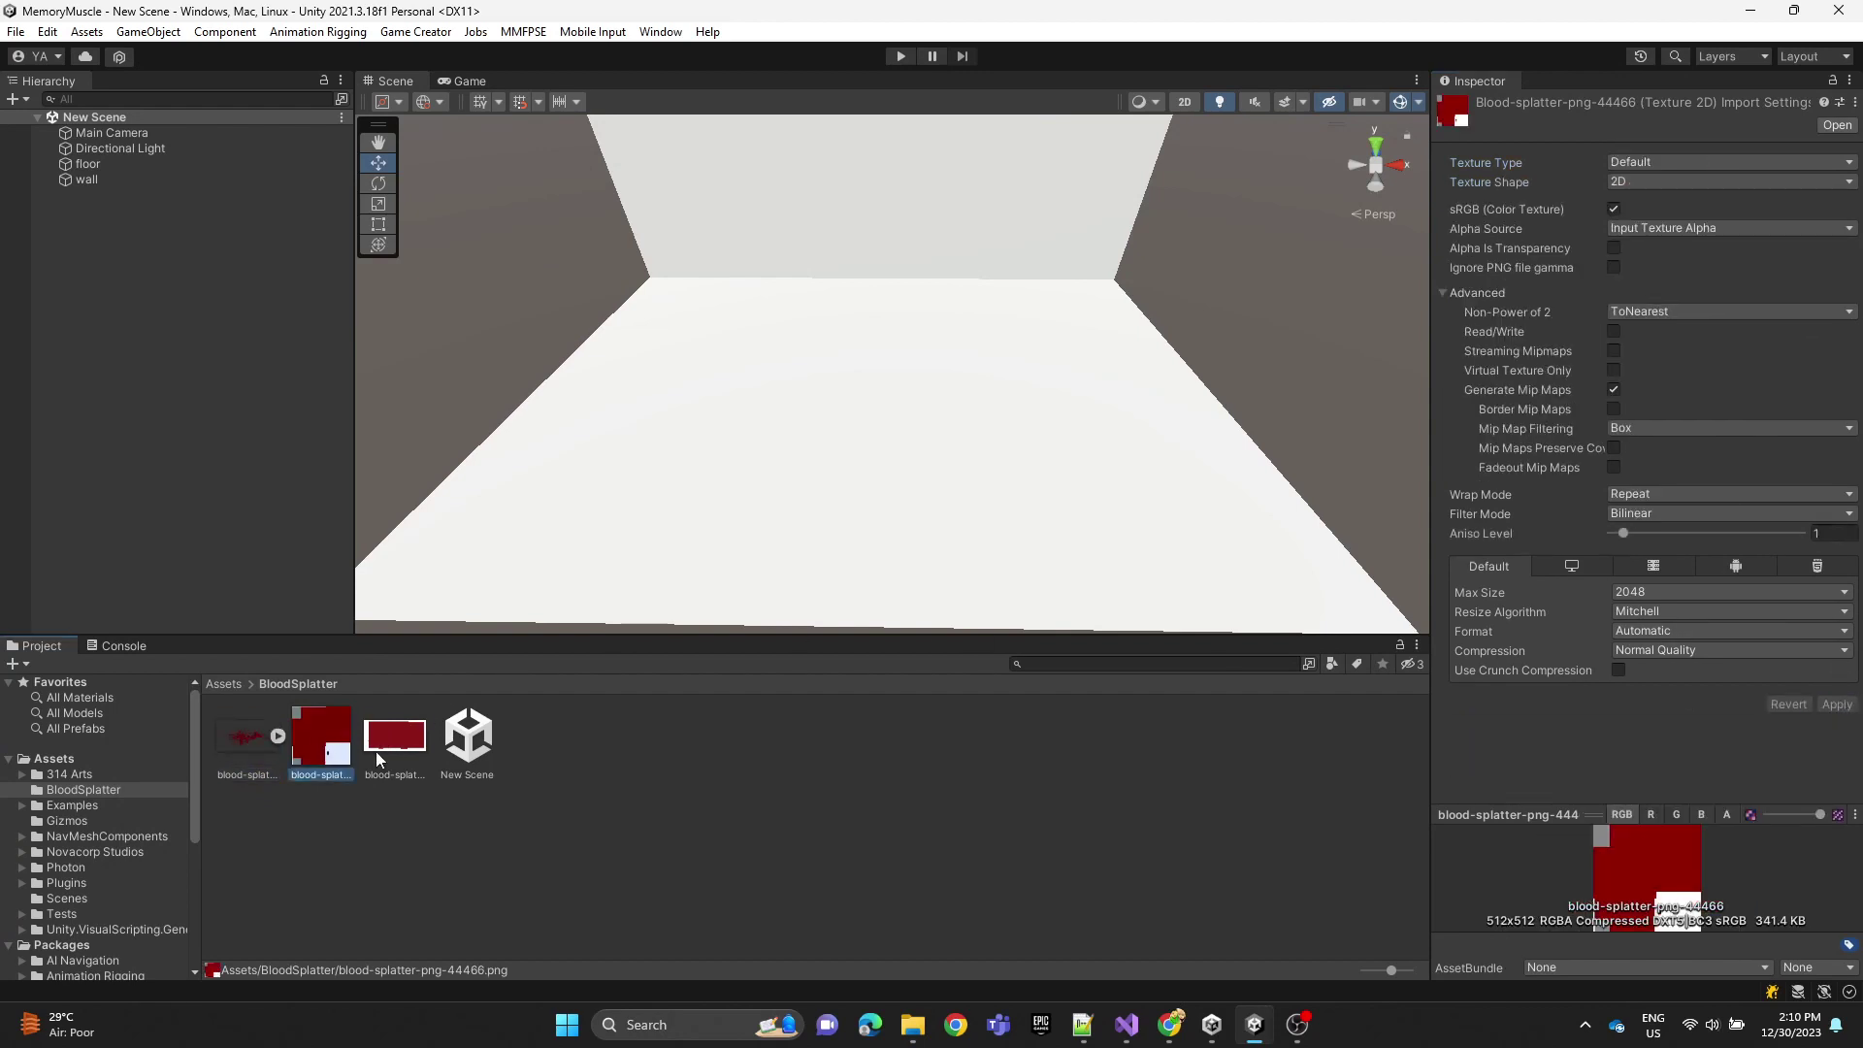
{"action": "left_click", "coordinate": [377, 752], "text": "ctrl"}
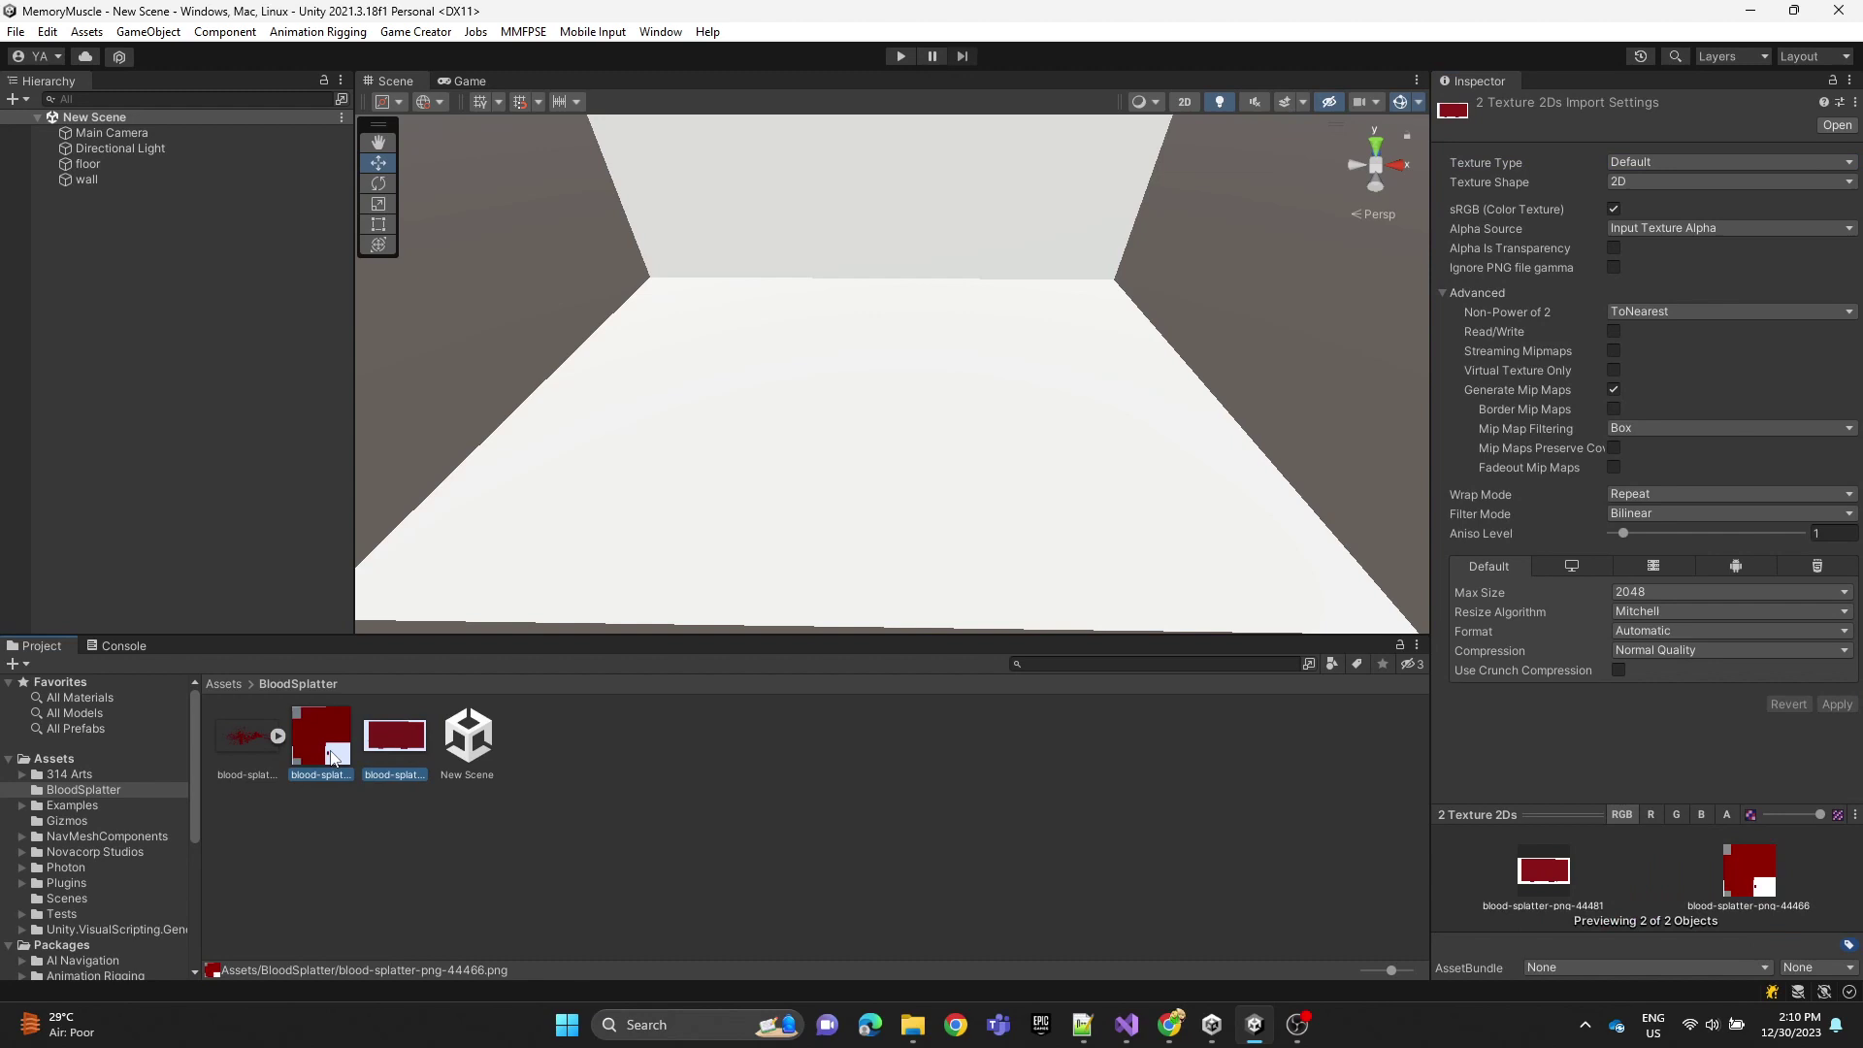
{"action": "left_click", "coordinate": [1633, 160]}
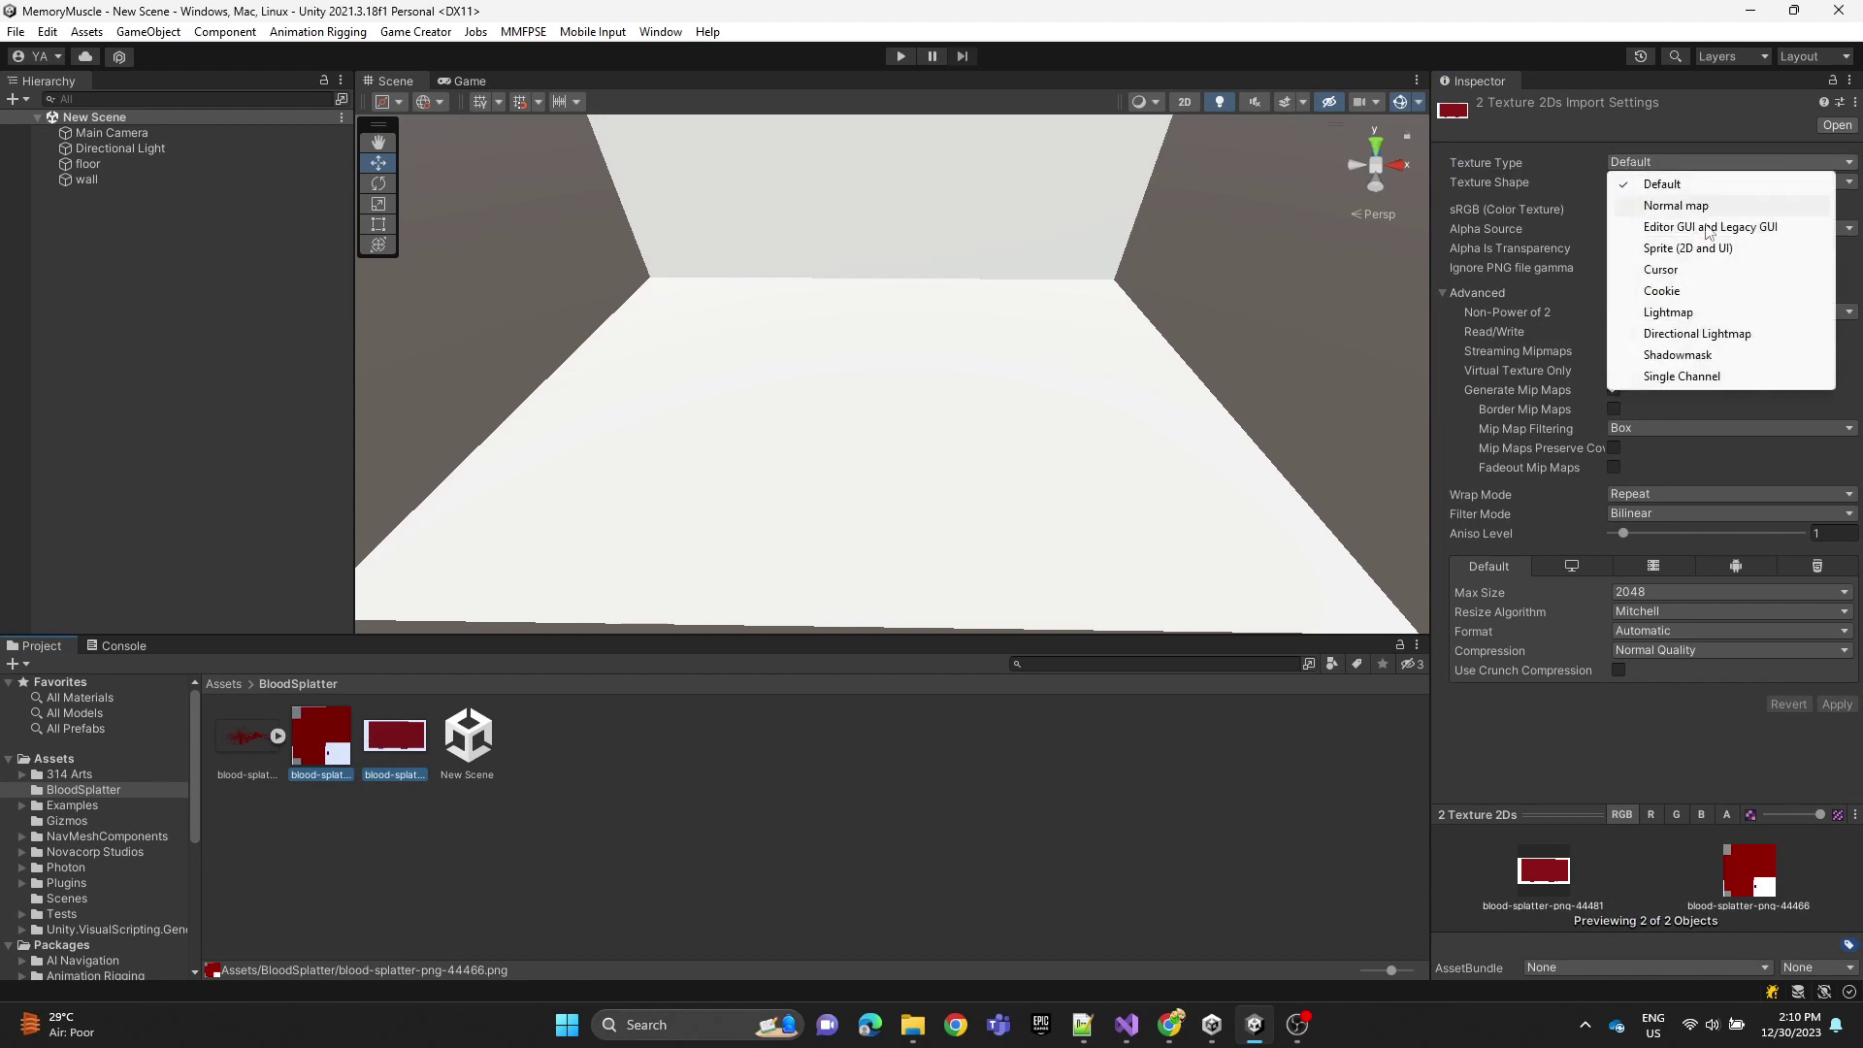
{"action": "left_click", "coordinate": [1696, 249]}
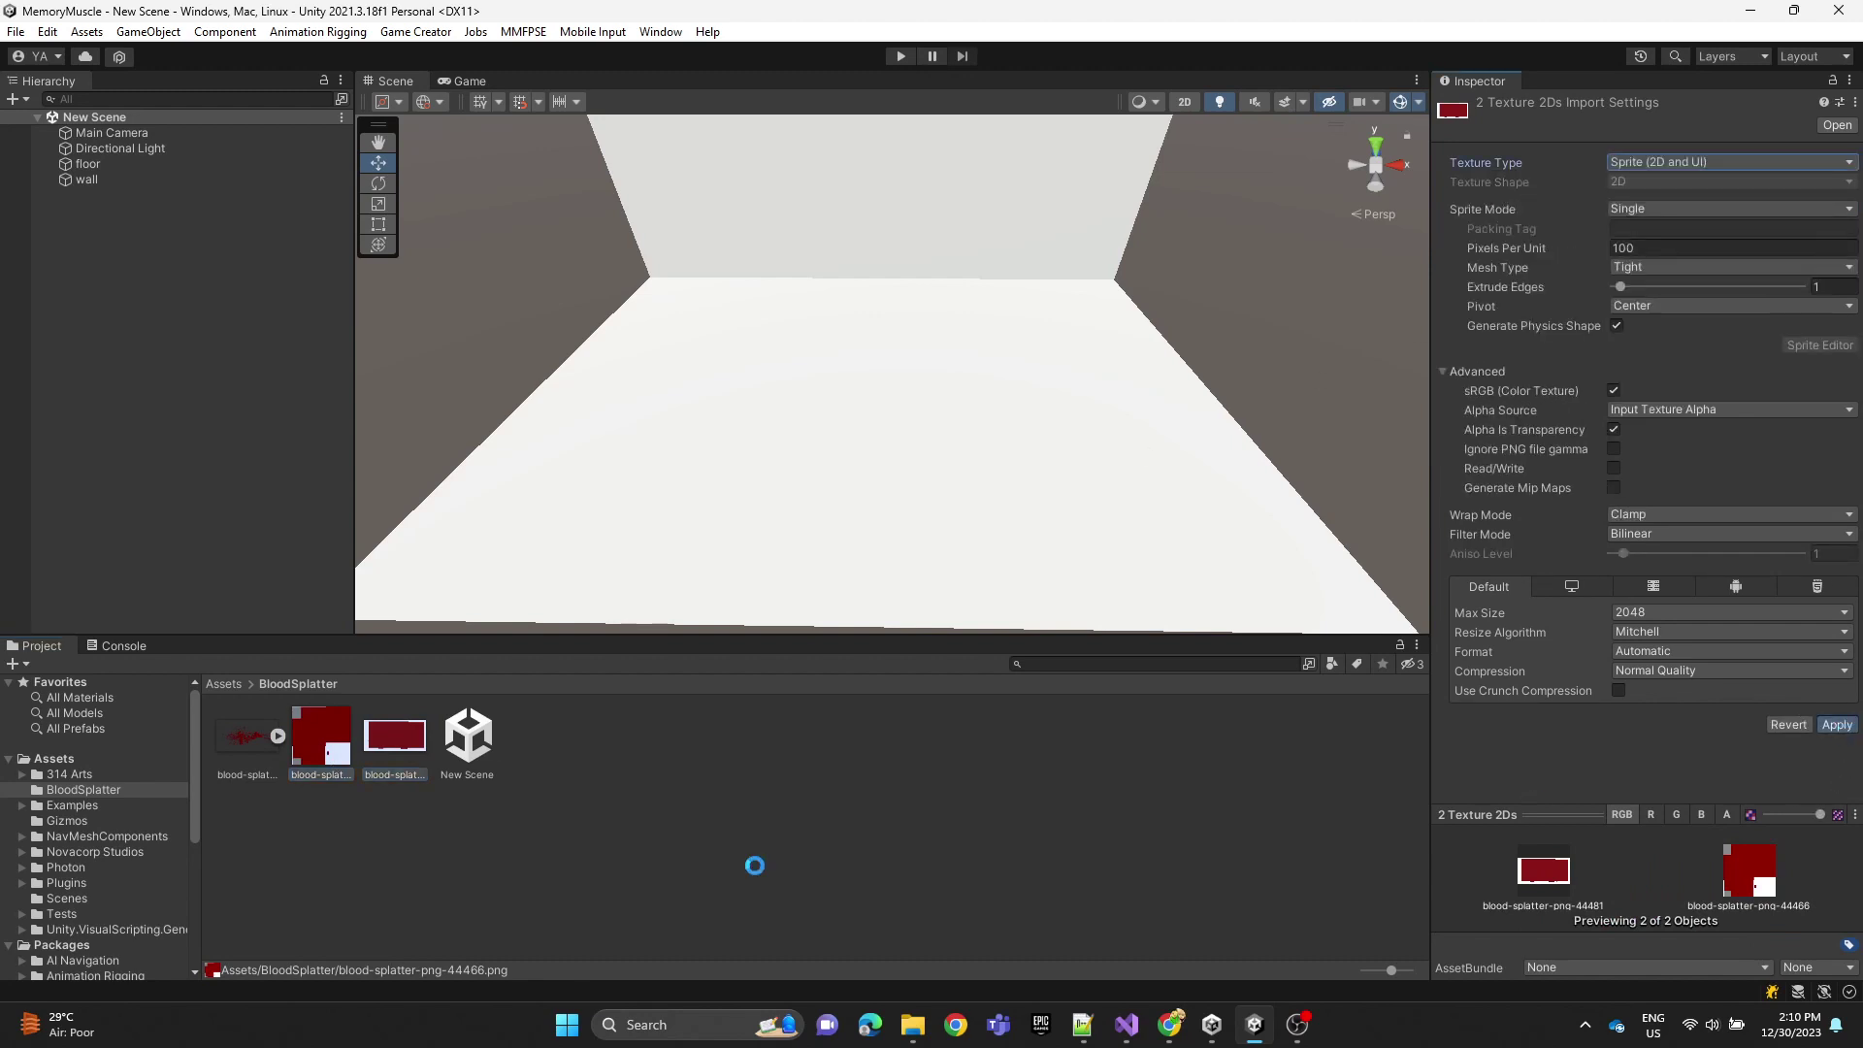
{"action": "left_click", "coordinate": [332, 869]}
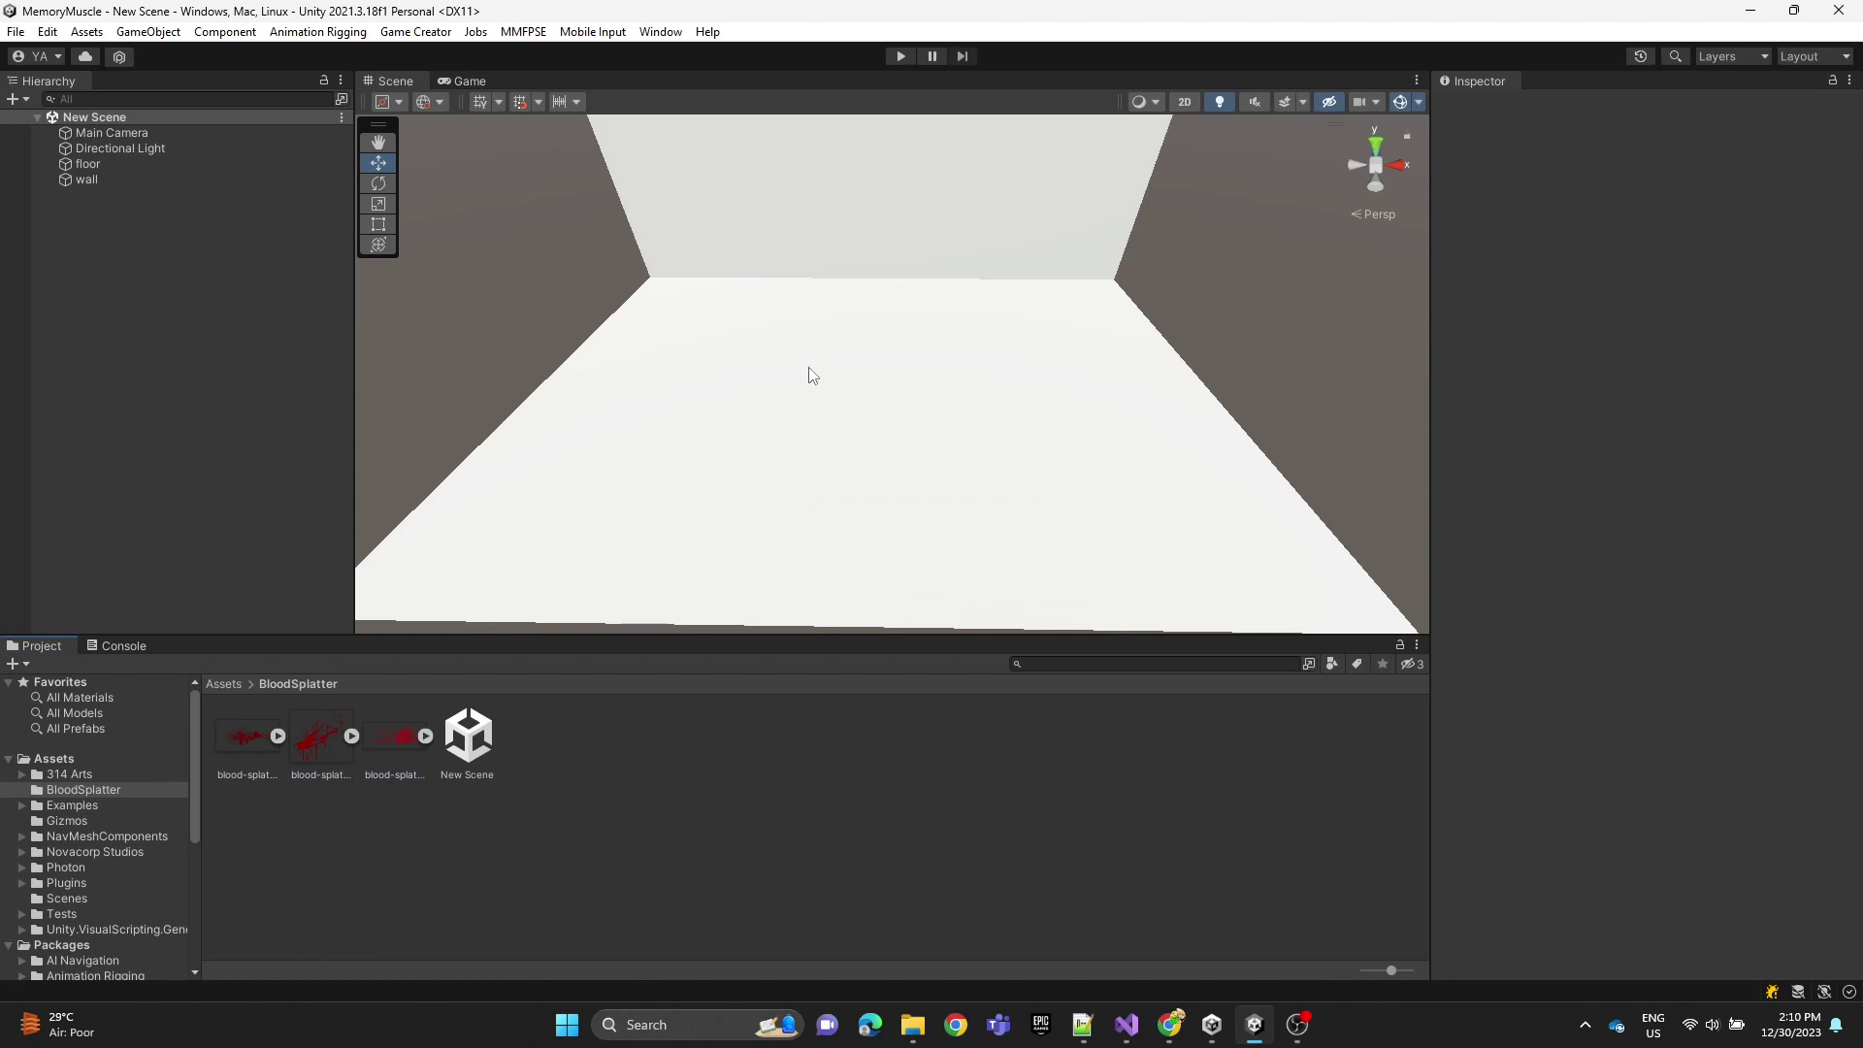
Step: Add a 3D Plane object to the scene above the floor, keep its default name and select it
{"action": "right_click_drag", "start_coordinate": [813, 375], "coordinate": [816, 376]}
{"action": "key", "text": "s"}
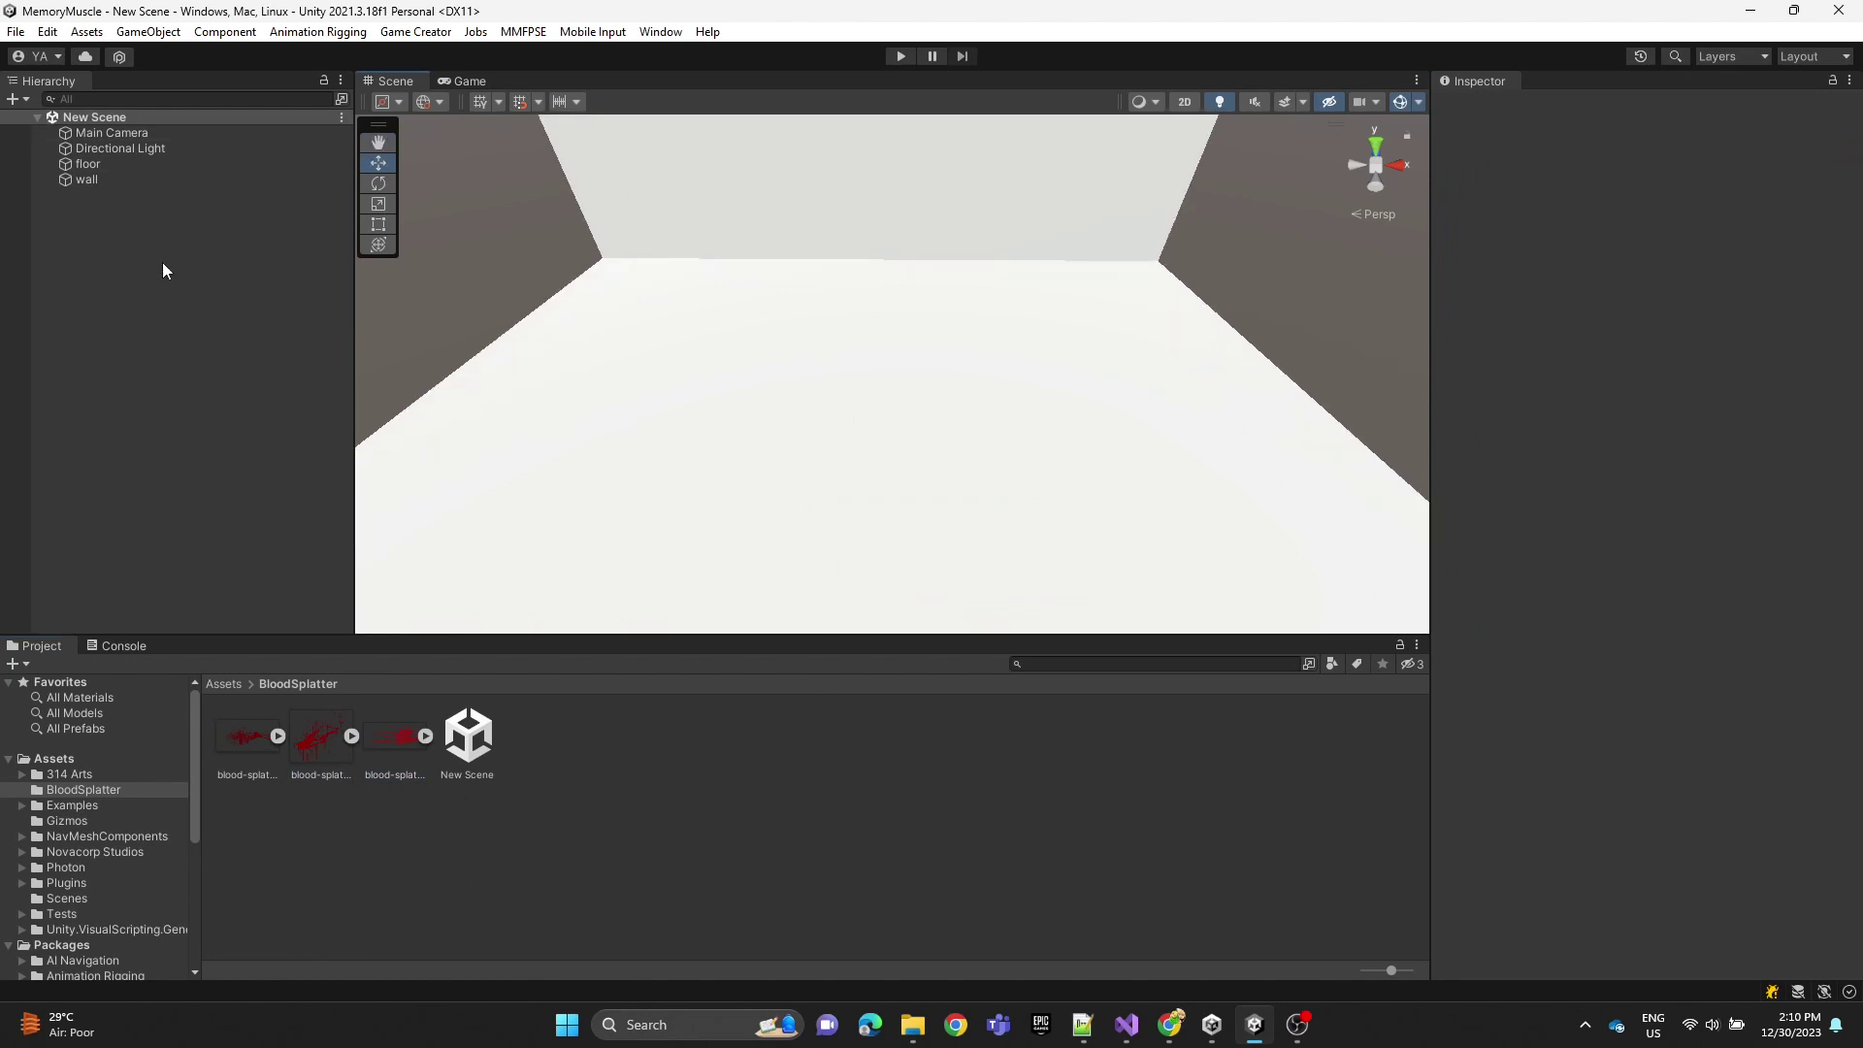
{"action": "right_click", "coordinate": [163, 264]}
{"action": "mouse_move", "coordinate": [285, 554]}
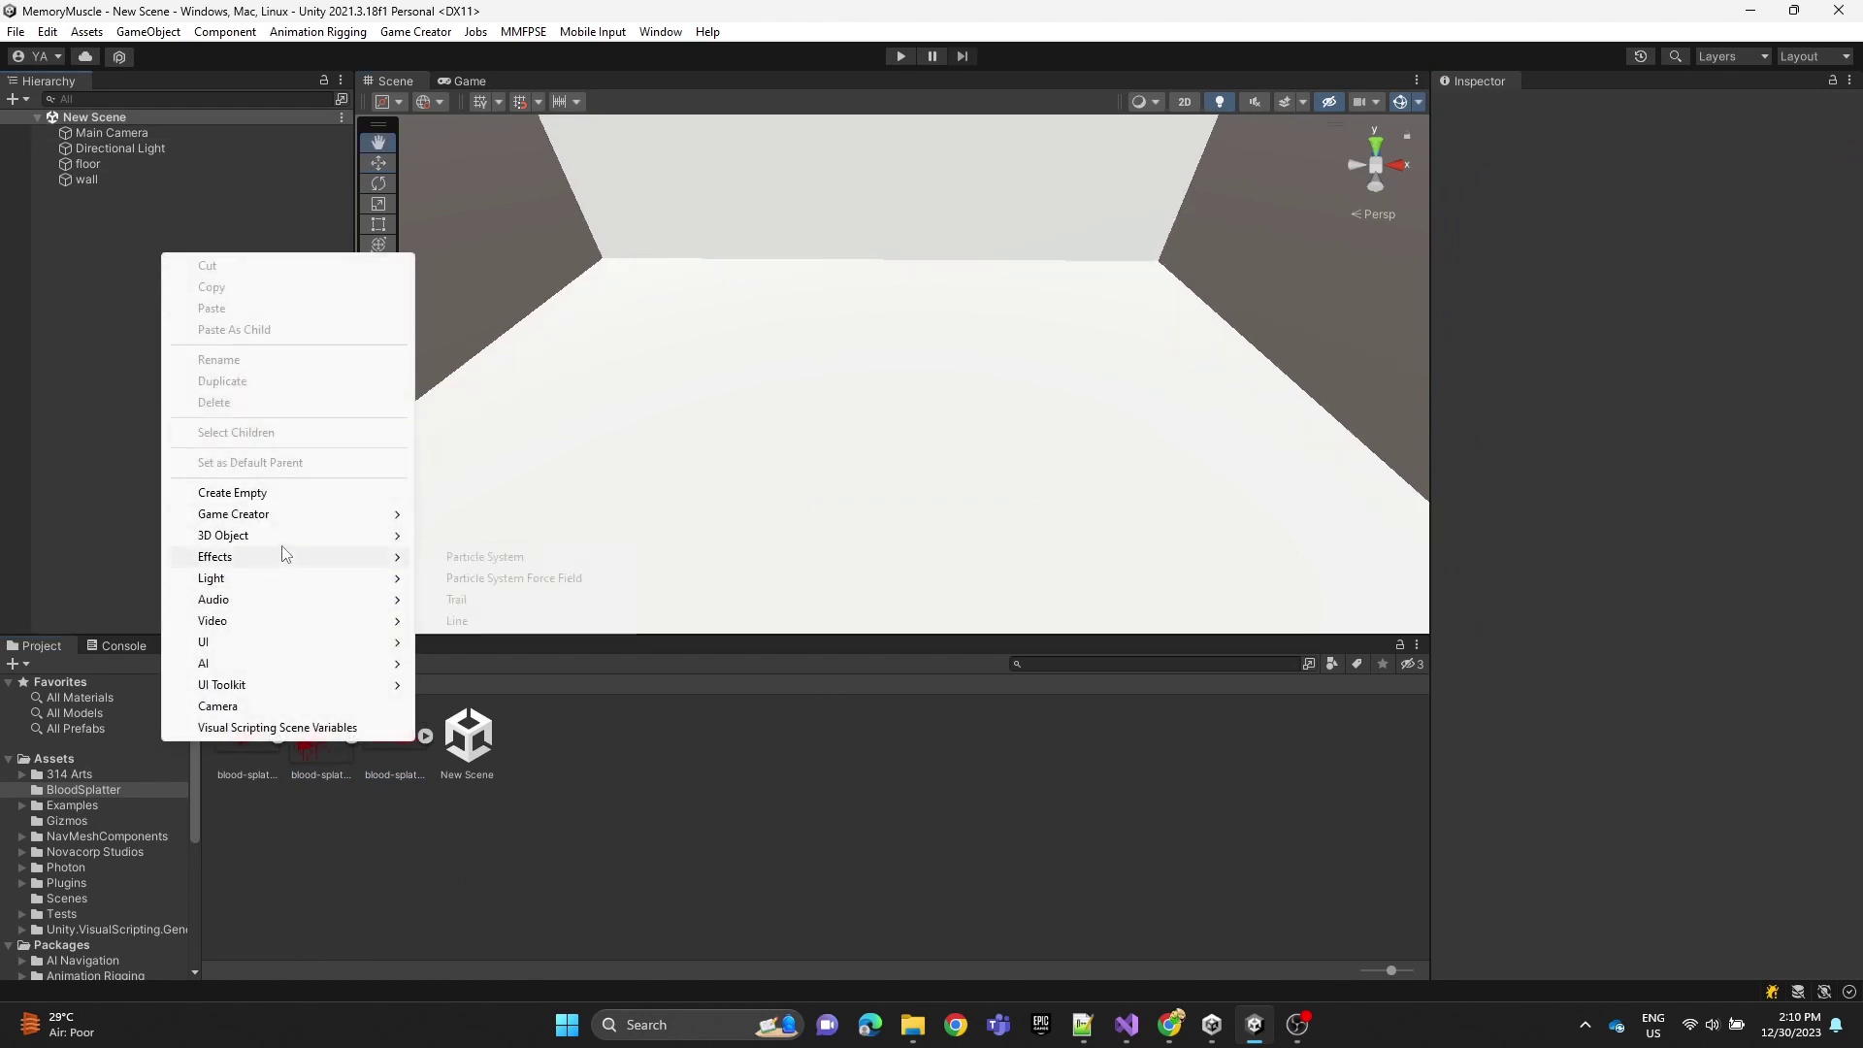
{"action": "left_click", "coordinate": [512, 621]}
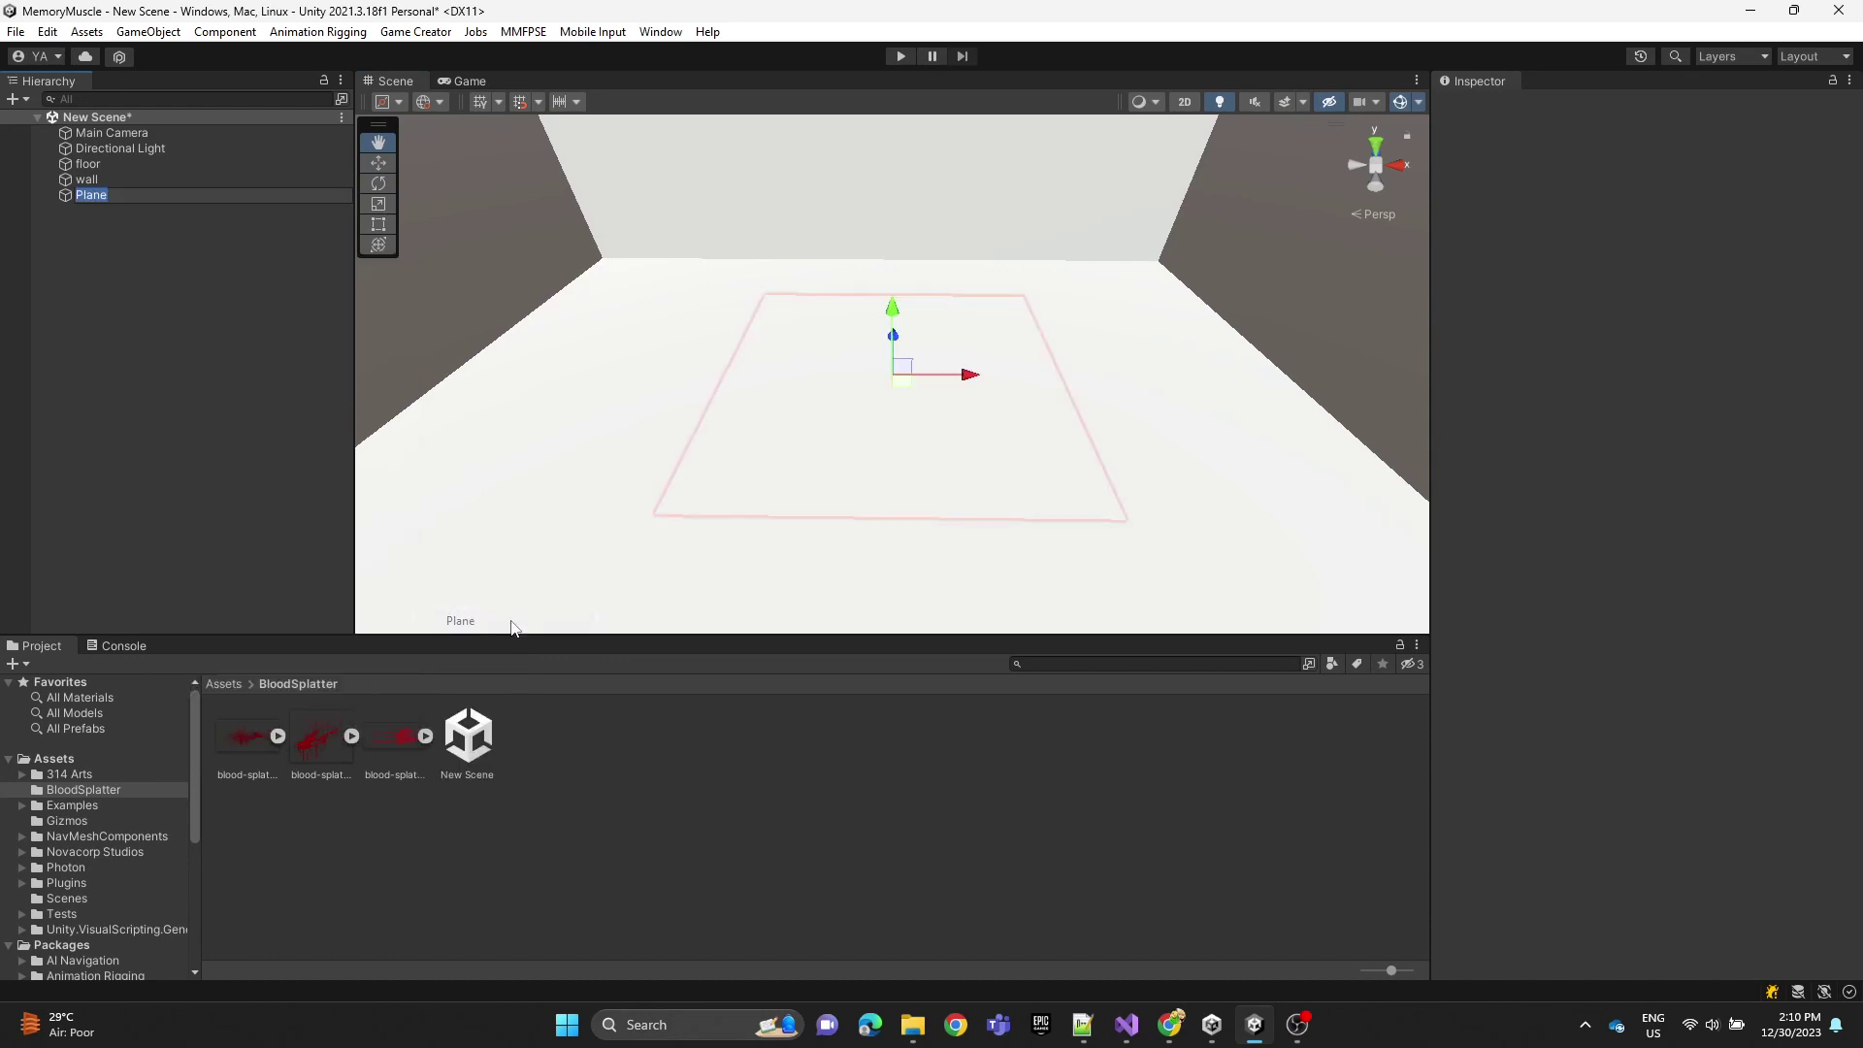
{"action": "left_click", "coordinate": [233, 386]}
{"action": "left_click", "coordinate": [128, 201]}
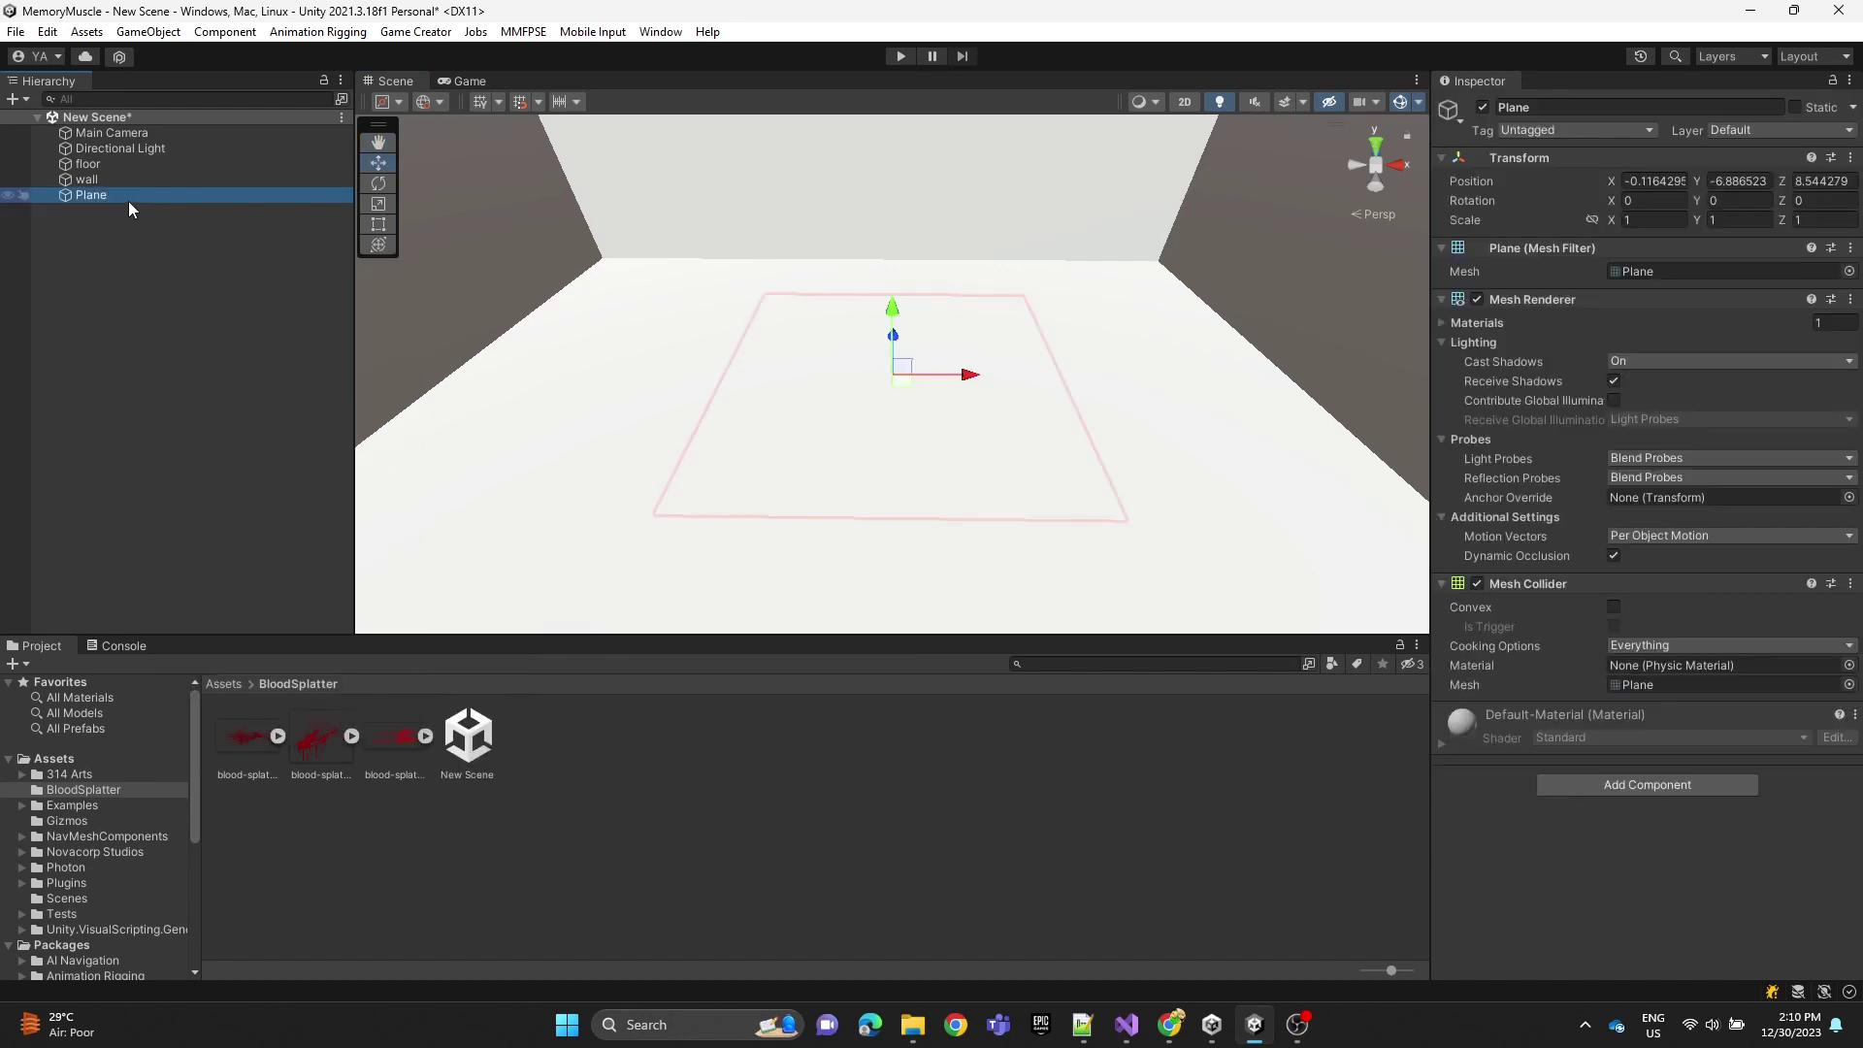
Step: Create a new material named blood1 in the BloodSplatter assets folder
{"action": "left_click", "coordinate": [678, 793]}
{"action": "right_click", "coordinate": [613, 788]}
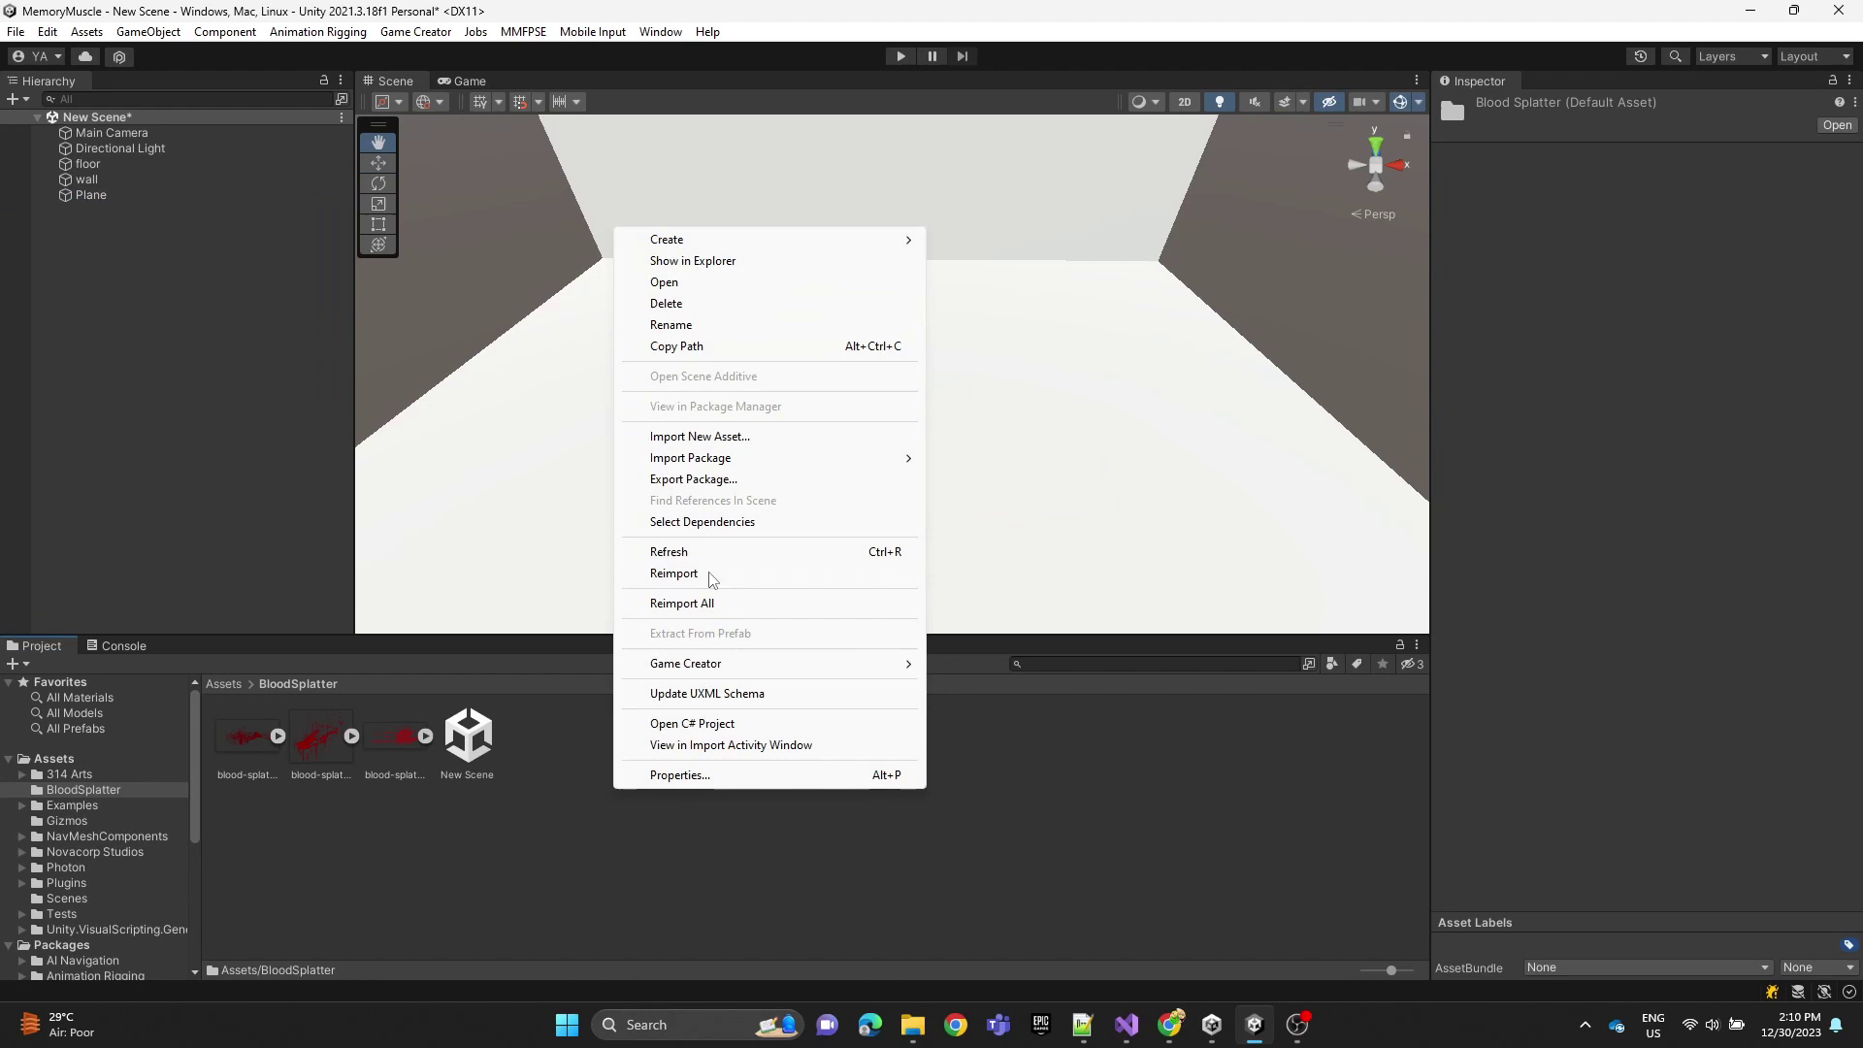
{"action": "mouse_move", "coordinate": [748, 238]}
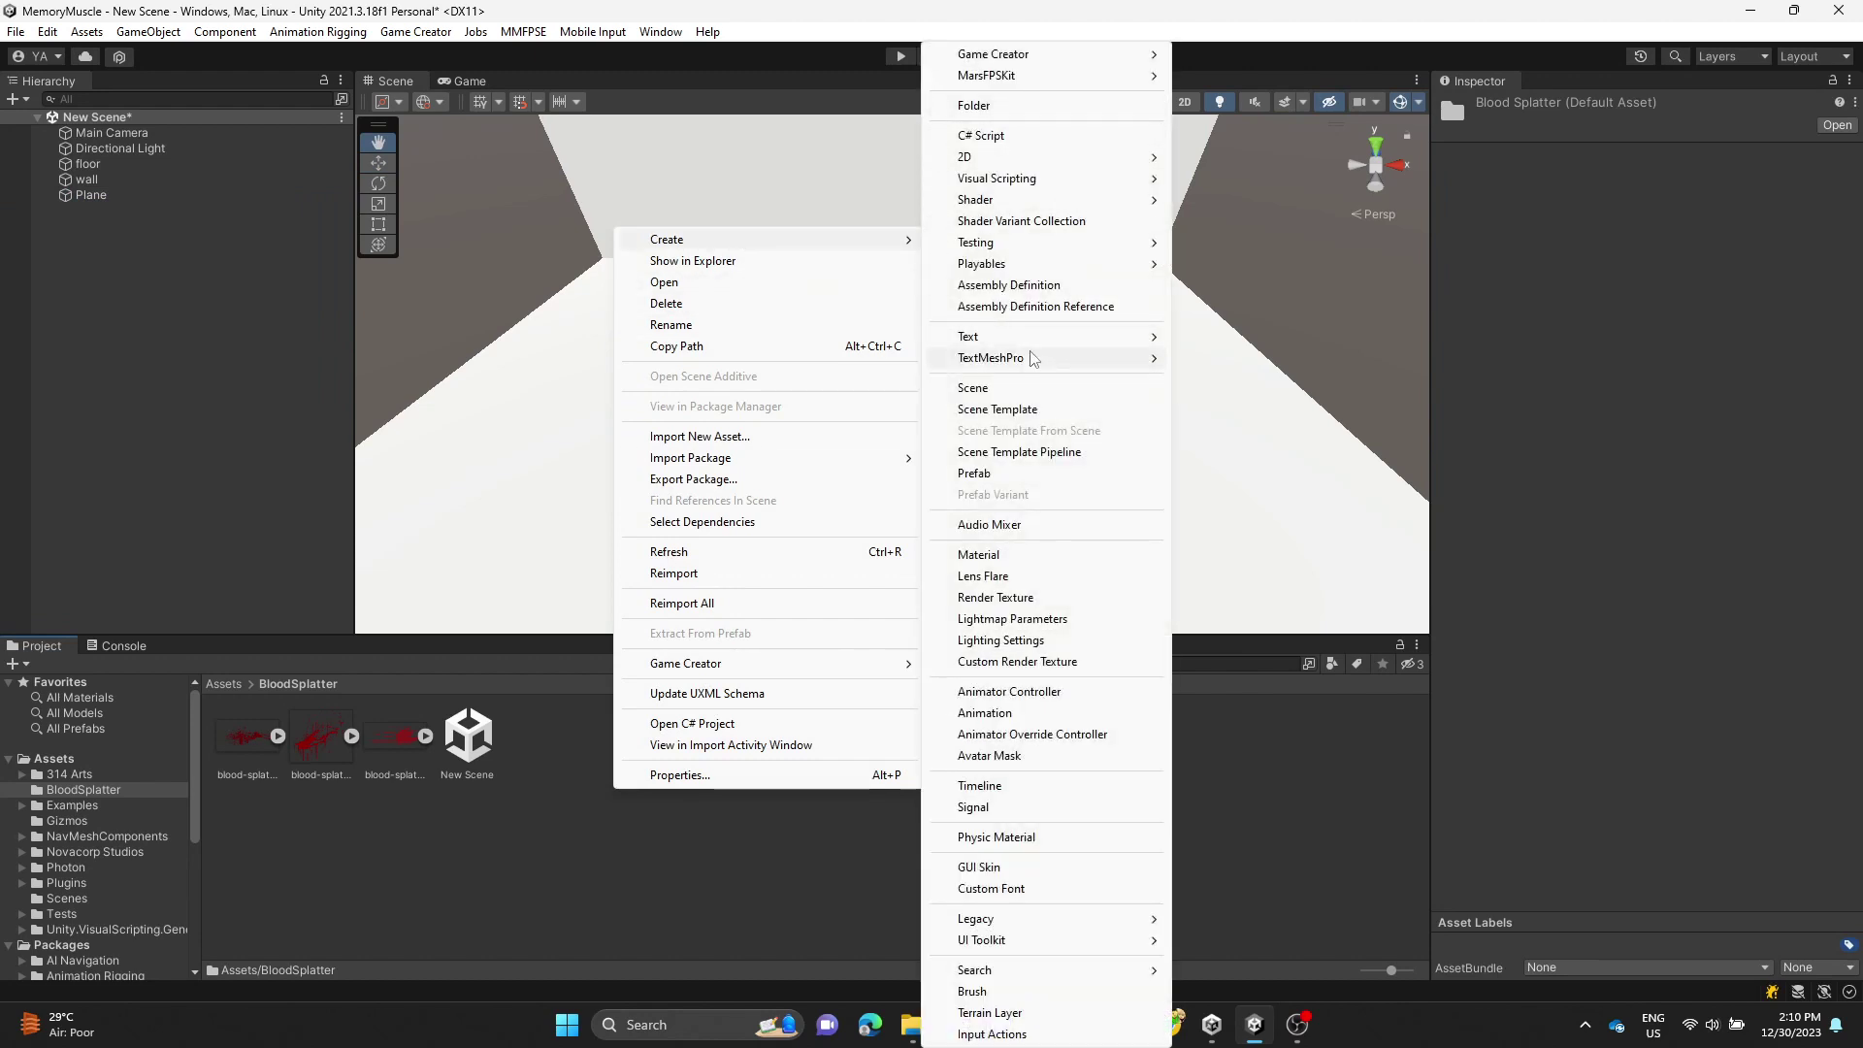
{"action": "left_click", "coordinate": [1031, 561]}
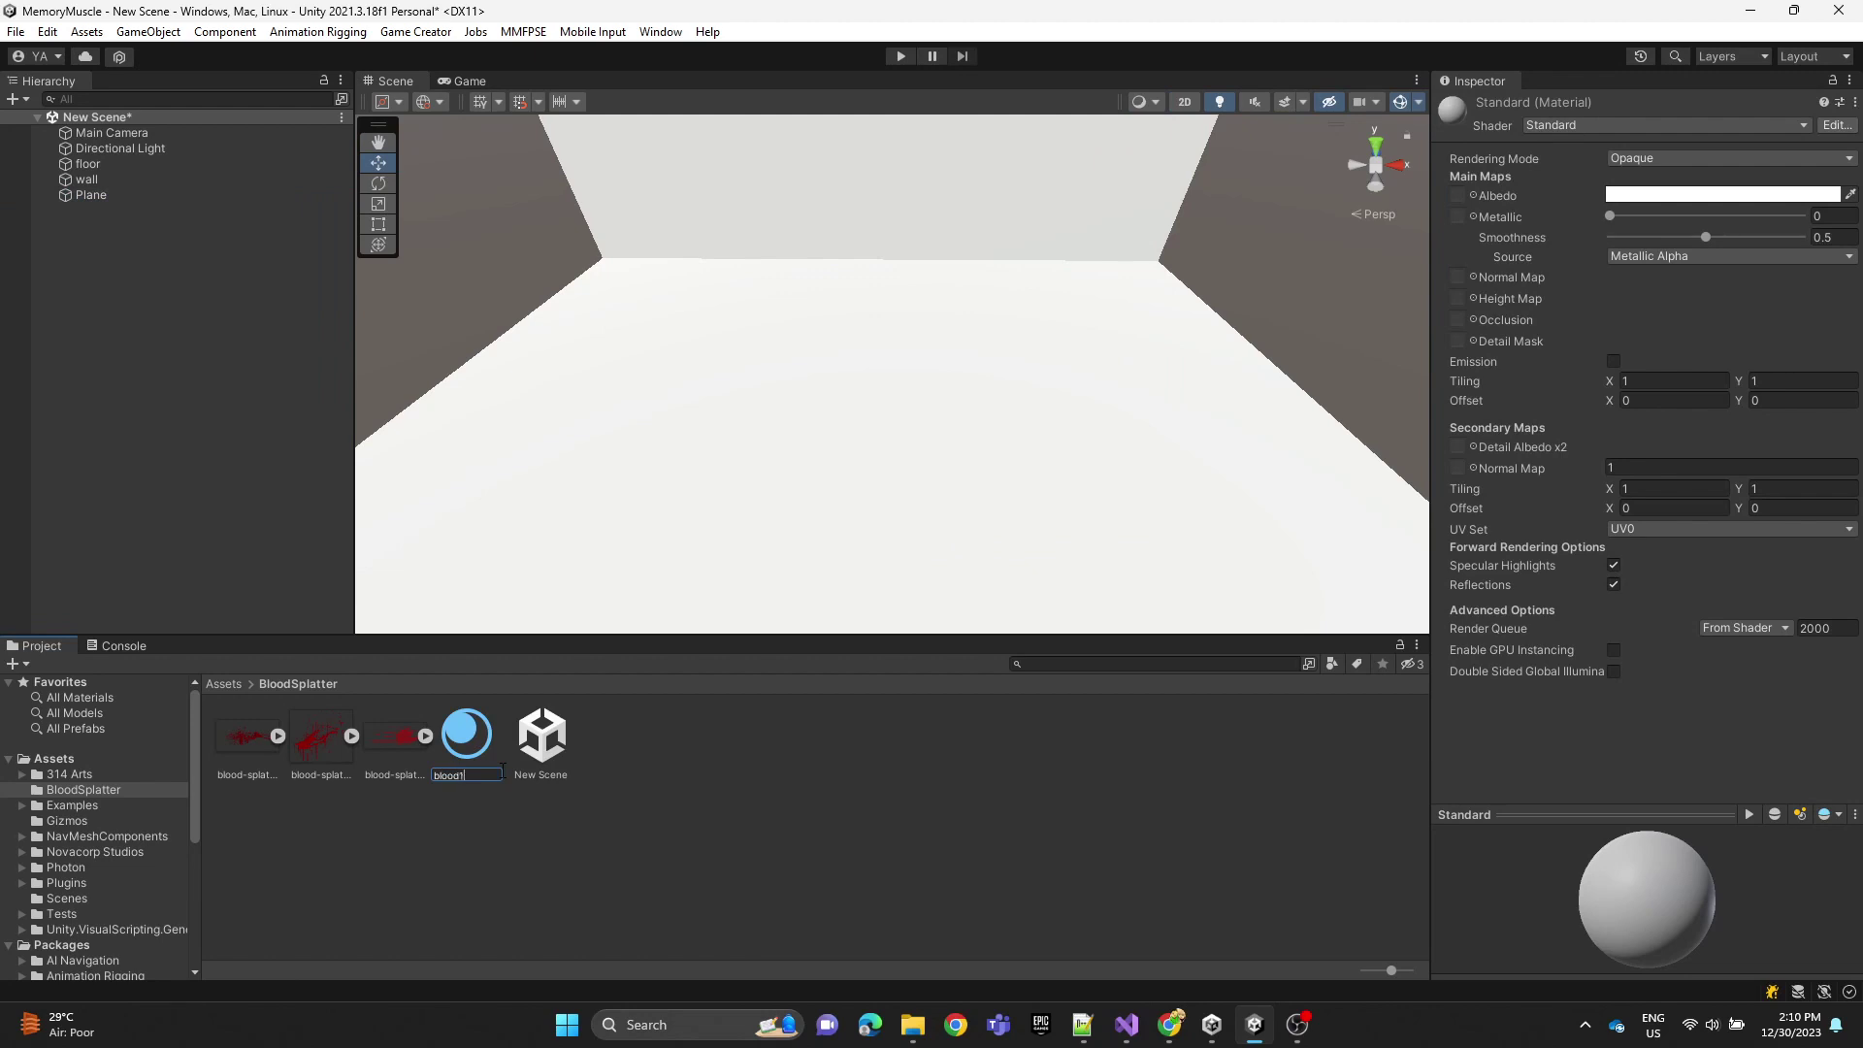
{"action": "key", "text": "Return"}
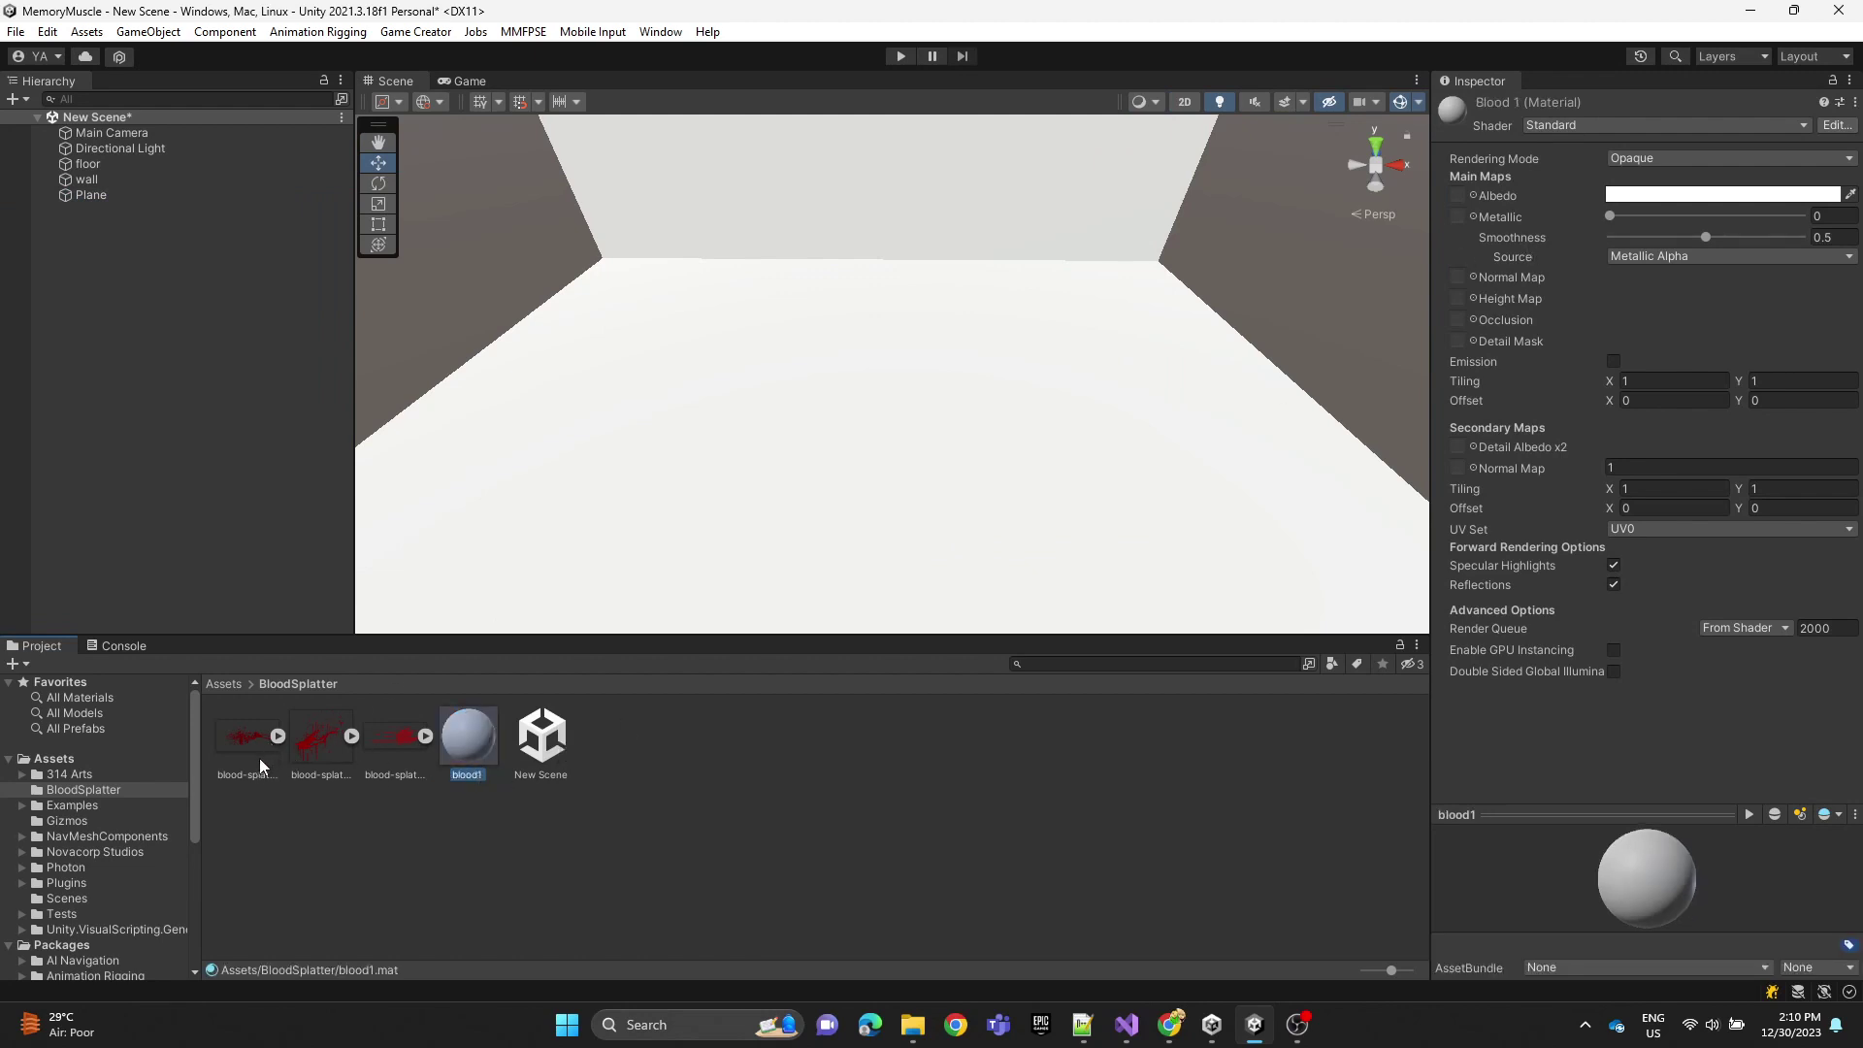
Step: Assign the first blood splatter image as blood1's albedo texture and set its rendering mode to Cutout
{"action": "left_click_drag", "start_coordinate": [468, 737], "coordinate": [1074, 509]}
{"action": "left_click_drag", "start_coordinate": [1457, 196], "coordinate": [1457, 196]}
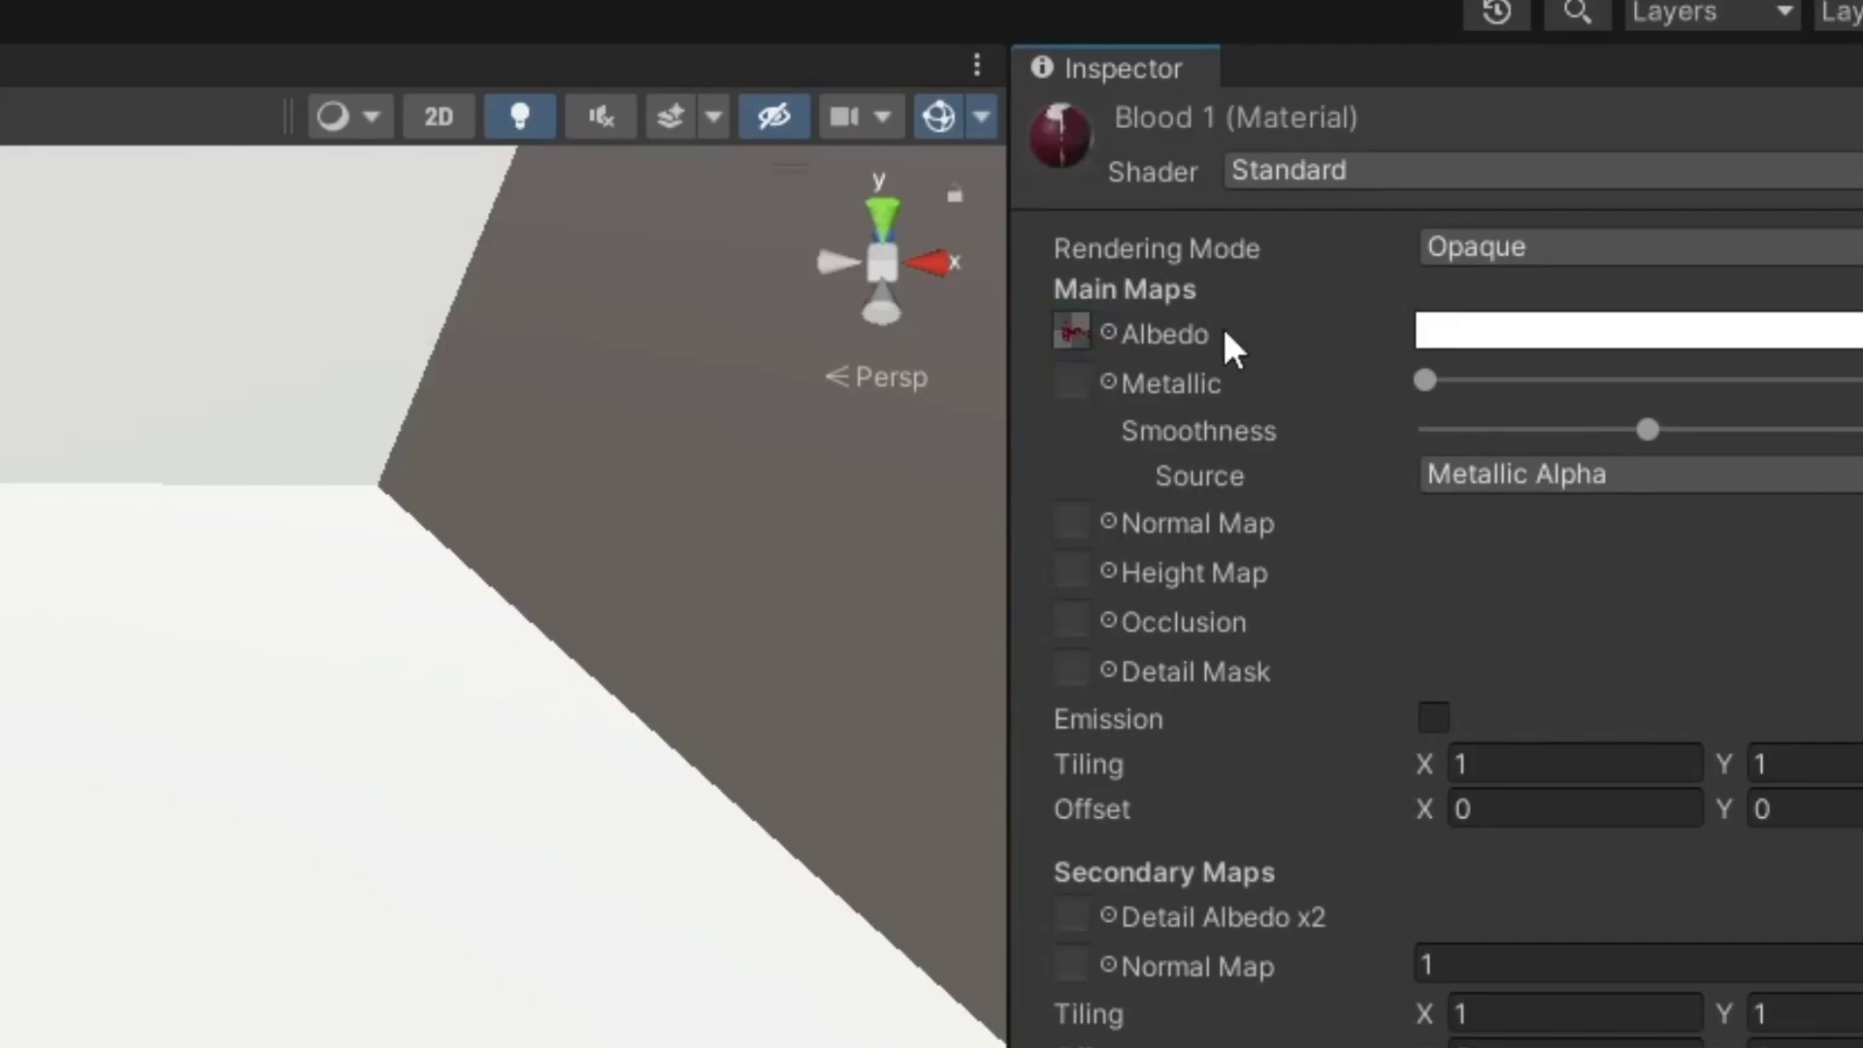
{"action": "left_click", "coordinate": [1560, 245]}
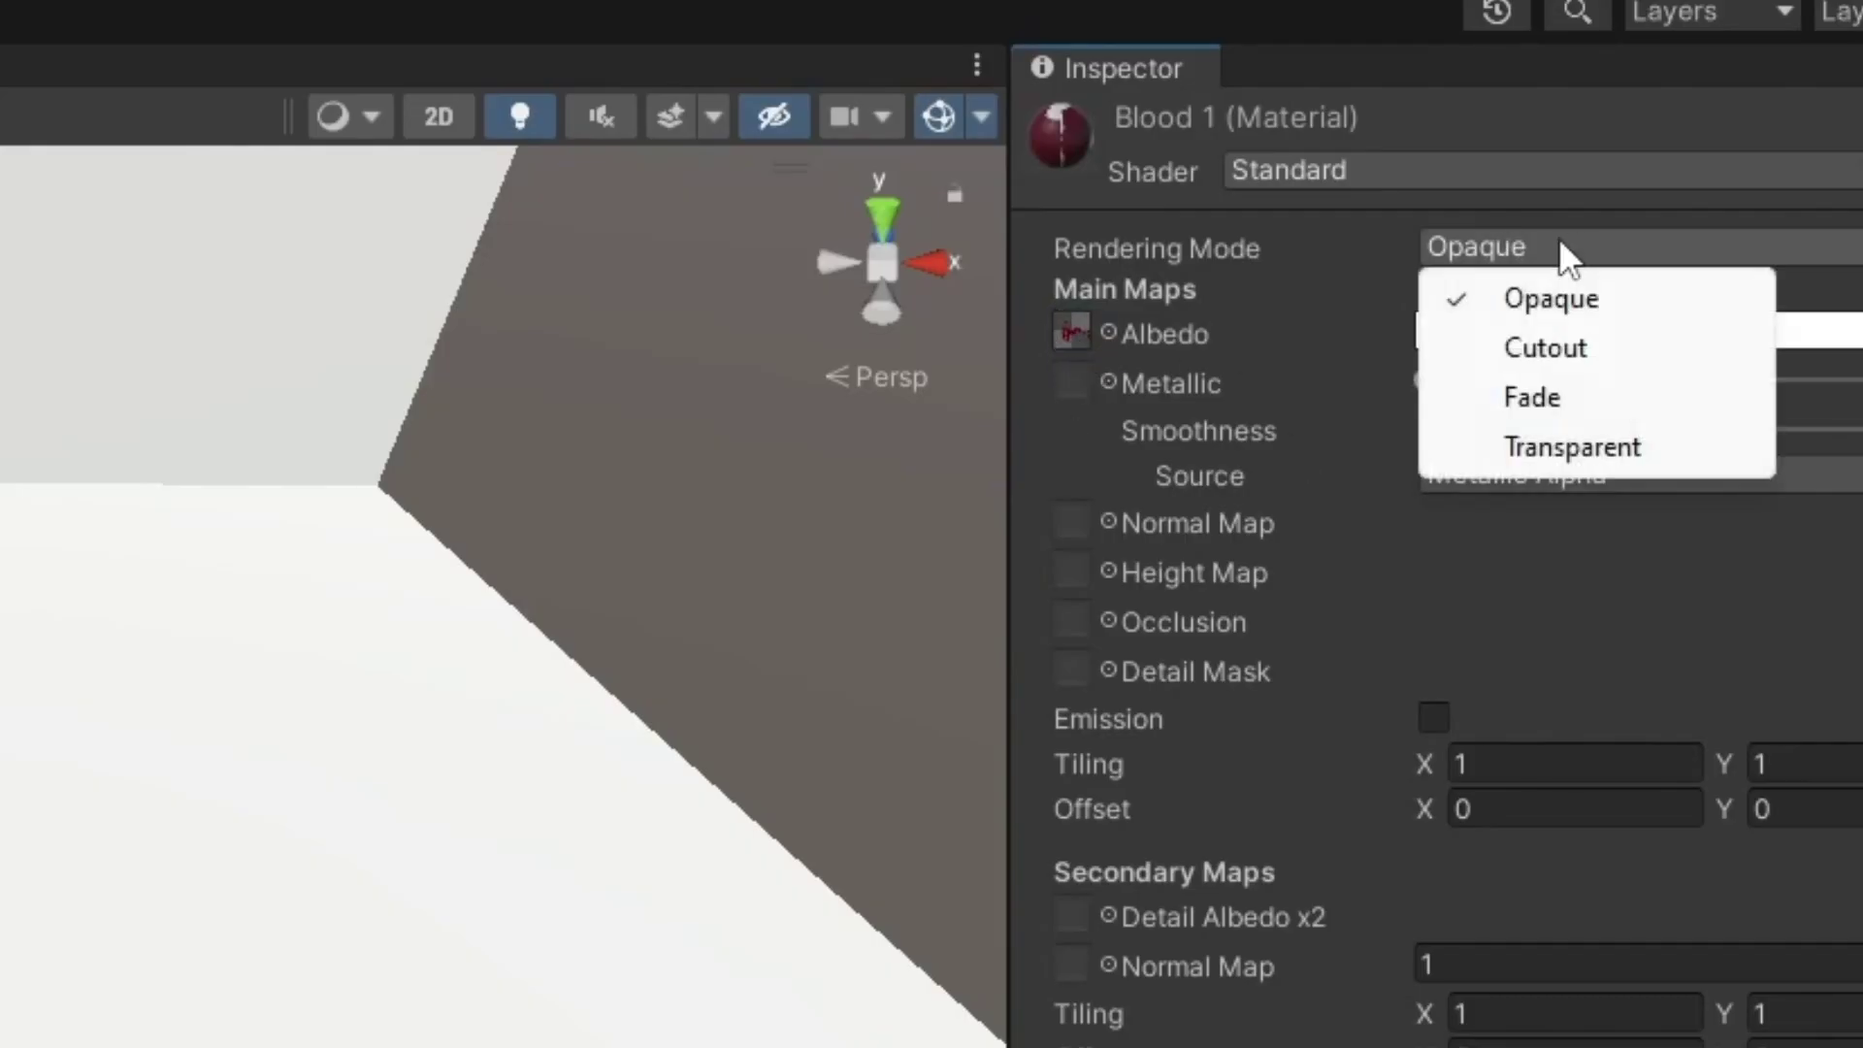
{"action": "left_click", "coordinate": [1573, 354]}
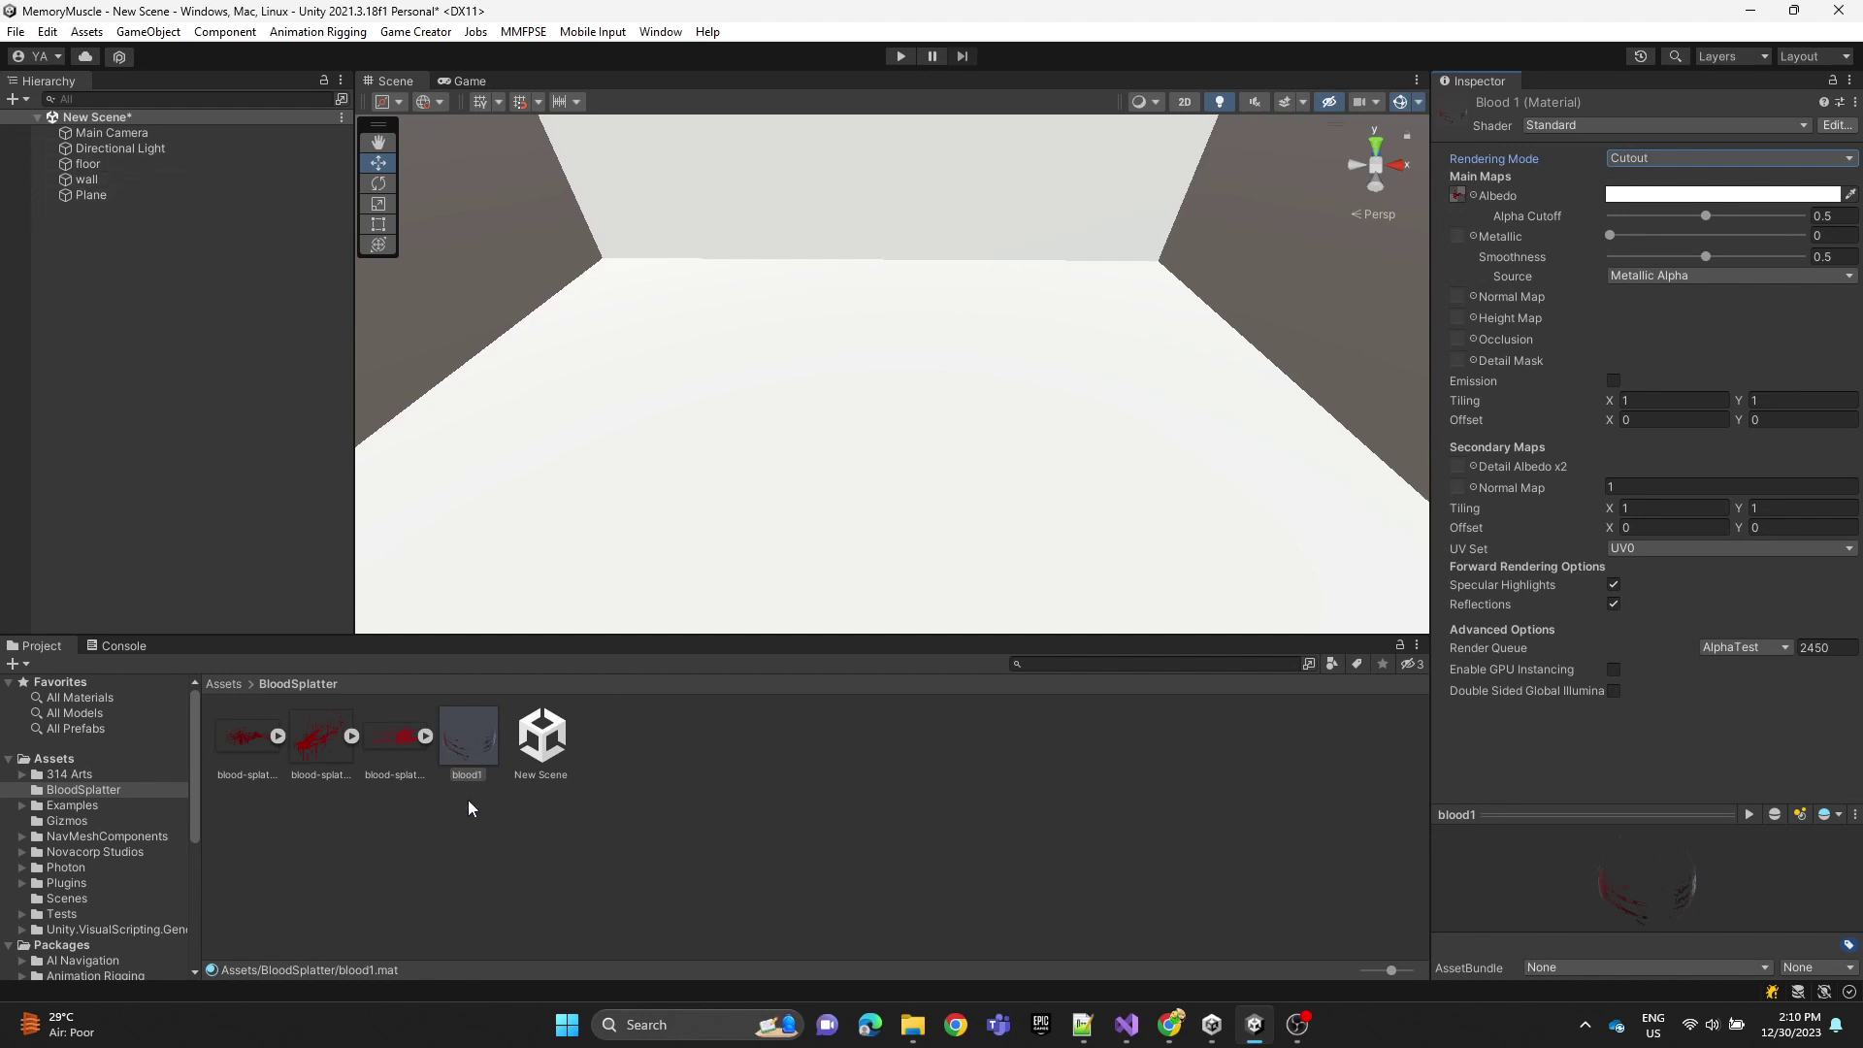
Step: Apply the blood1 material to the Plane and move it above the floor to about Y 0.376, Z 0.91
{"action": "left_click_drag", "start_coordinate": [481, 749], "coordinate": [112, 196]}
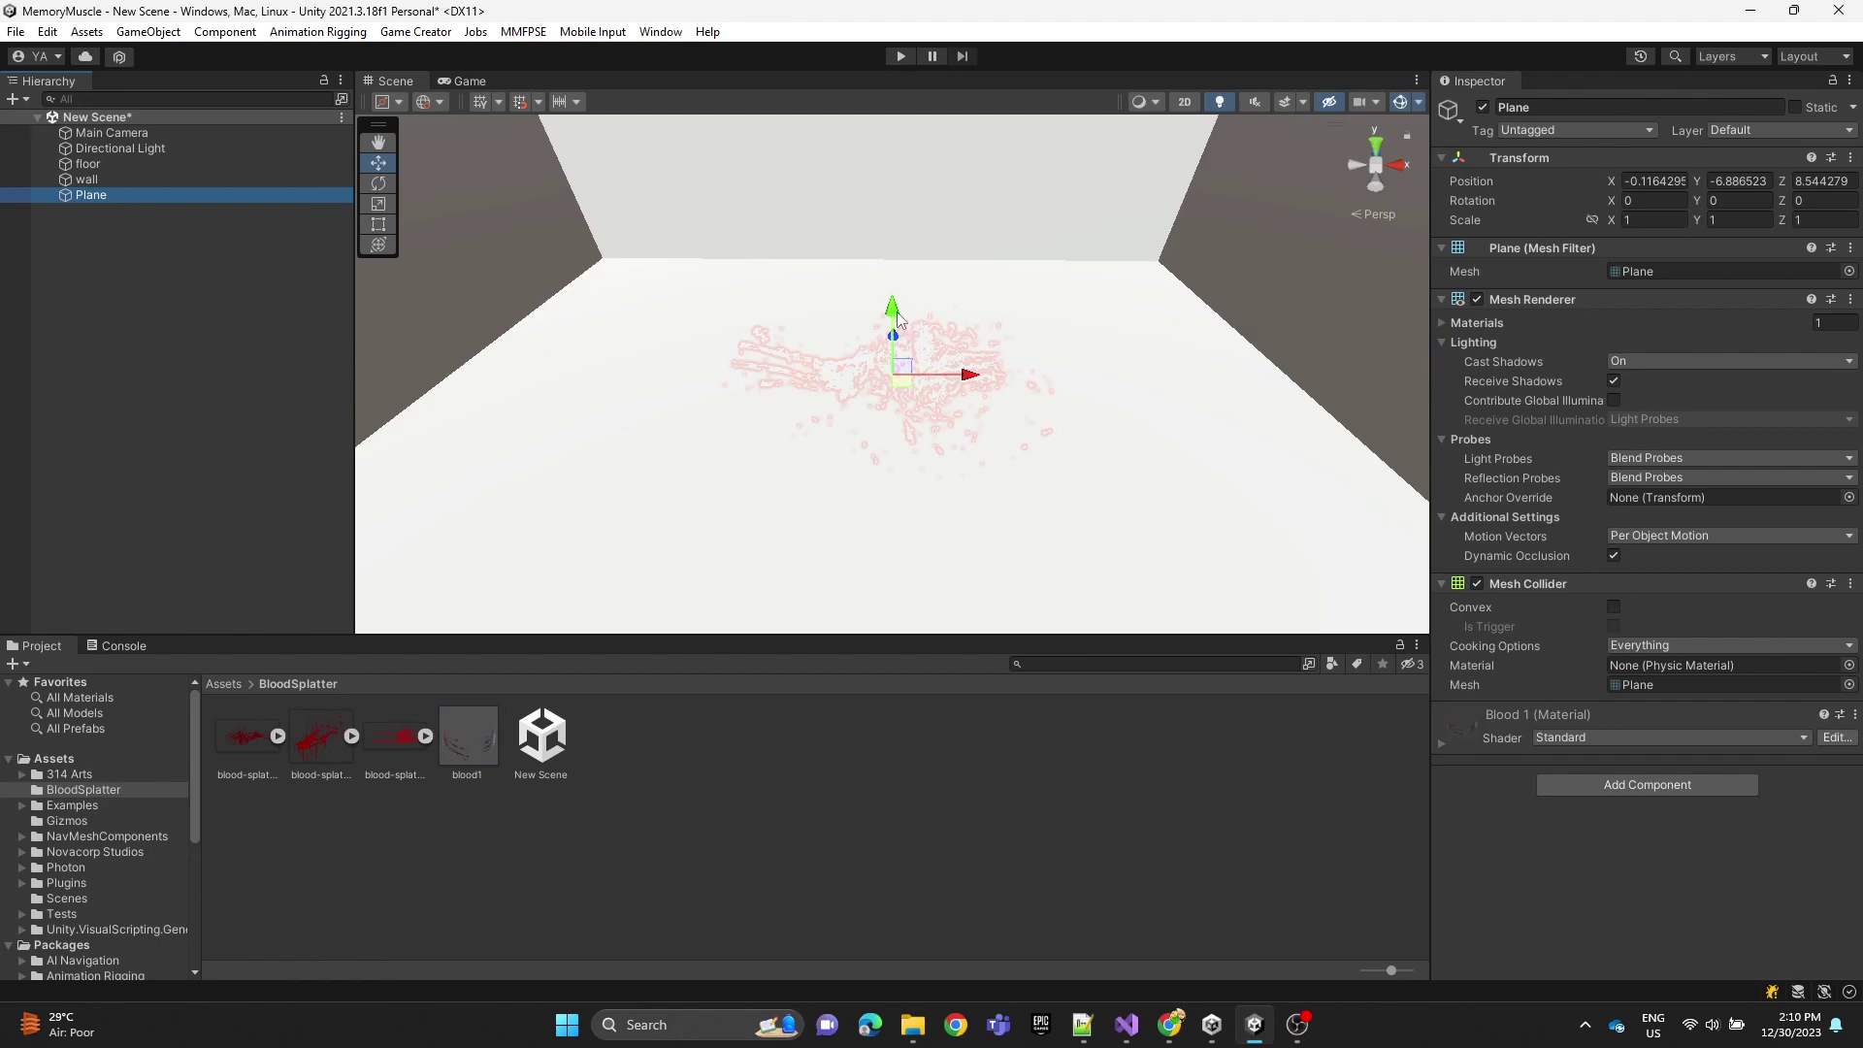
{"action": "left_click_drag", "start_coordinate": [897, 312], "coordinate": [1067, 376]}
{"action": "middle_click_drag", "start_coordinate": [1067, 376], "coordinate": [1106, 424]}
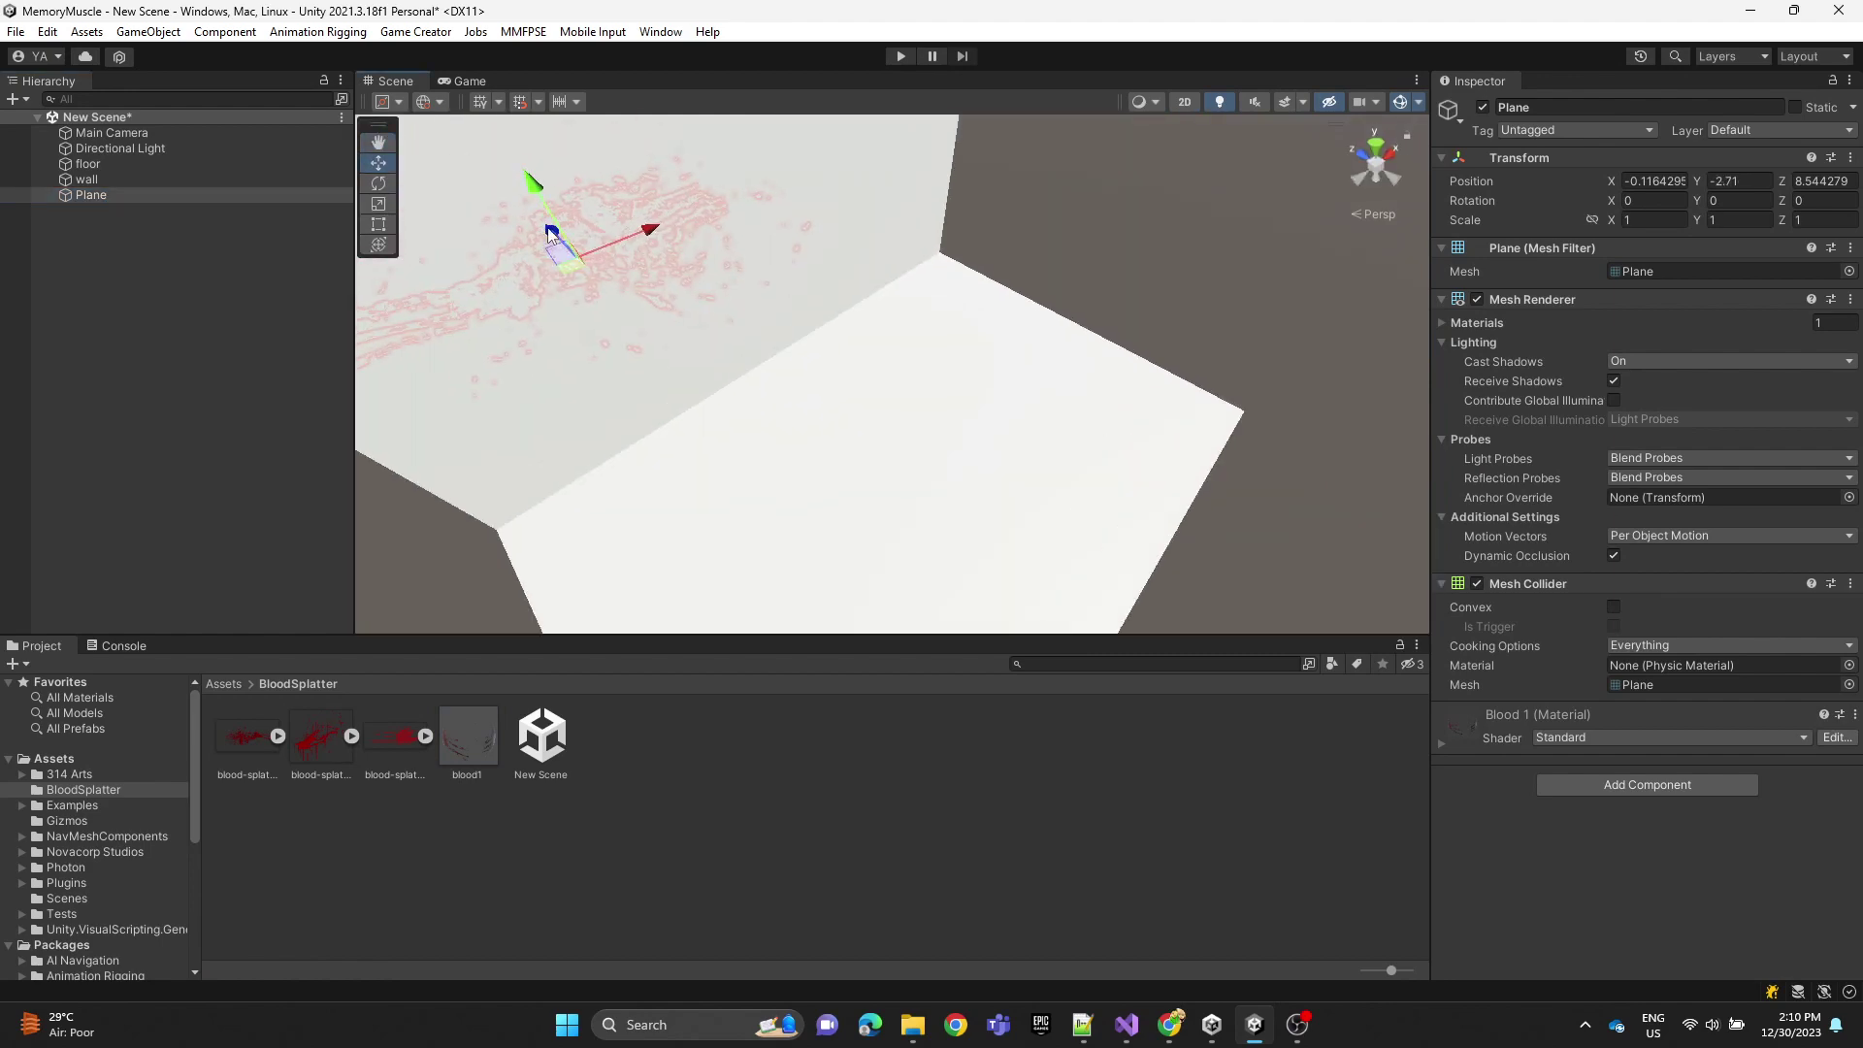
{"action": "left_click_drag", "start_coordinate": [551, 234], "coordinate": [842, 379]}
{"action": "left_click_drag", "start_coordinate": [809, 468], "coordinate": [788, 254]}
Step: Scale the Plane down uniformly to about 0.0557 and reposition it over the floor at about Y 0.047, Z -0.491
{"action": "left_click", "coordinate": [379, 204]}
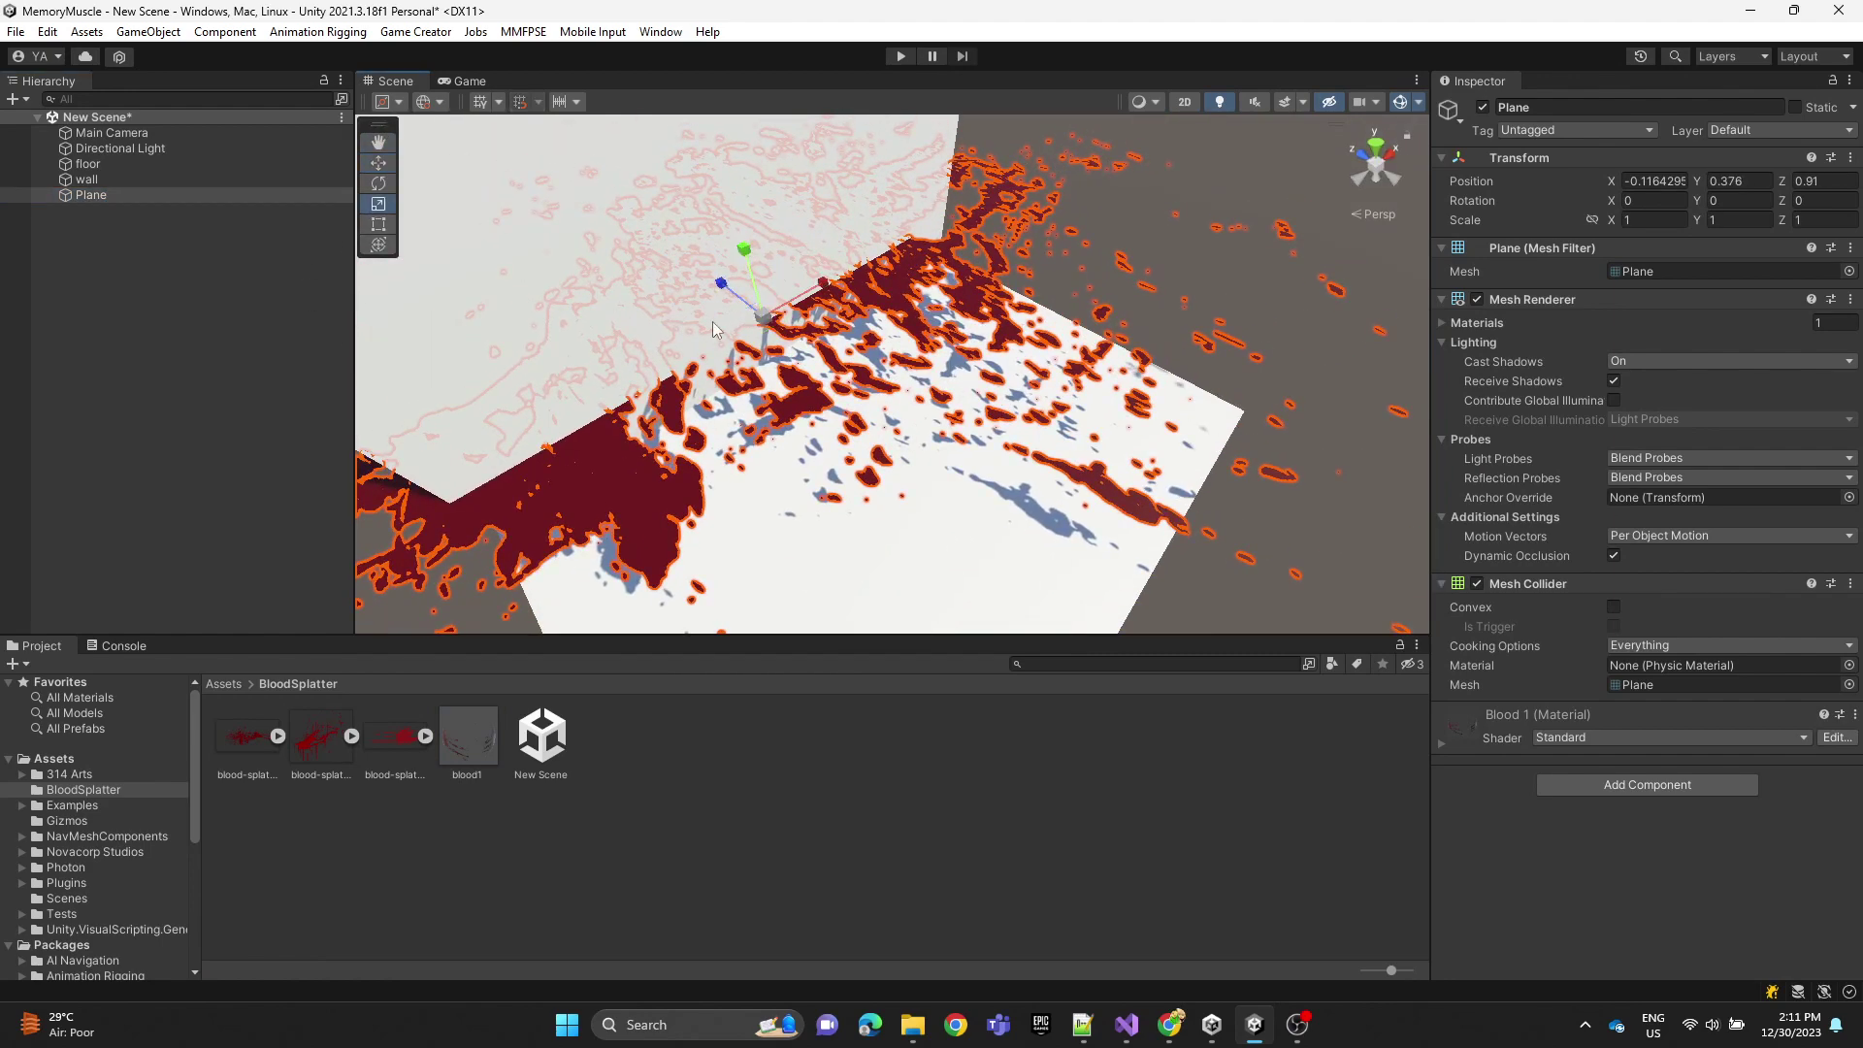
{"action": "left_click_drag", "start_coordinate": [765, 316], "coordinate": [875, 410]}
{"action": "key", "text": "w"}
{"action": "left_click_drag", "start_coordinate": [875, 410], "coordinate": [620, 393], "text": "alt"}
{"action": "middle_click_drag", "start_coordinate": [1019, 335], "coordinate": [795, 225]}
{"action": "scroll", "coordinate": [796, 225], "scroll_direction": "up", "scroll_amount": 1}
{"action": "left_click_drag", "start_coordinate": [827, 237], "coordinate": [772, 425]}
{"action": "key", "text": "r"}
{"action": "left_click", "coordinate": [783, 734]}
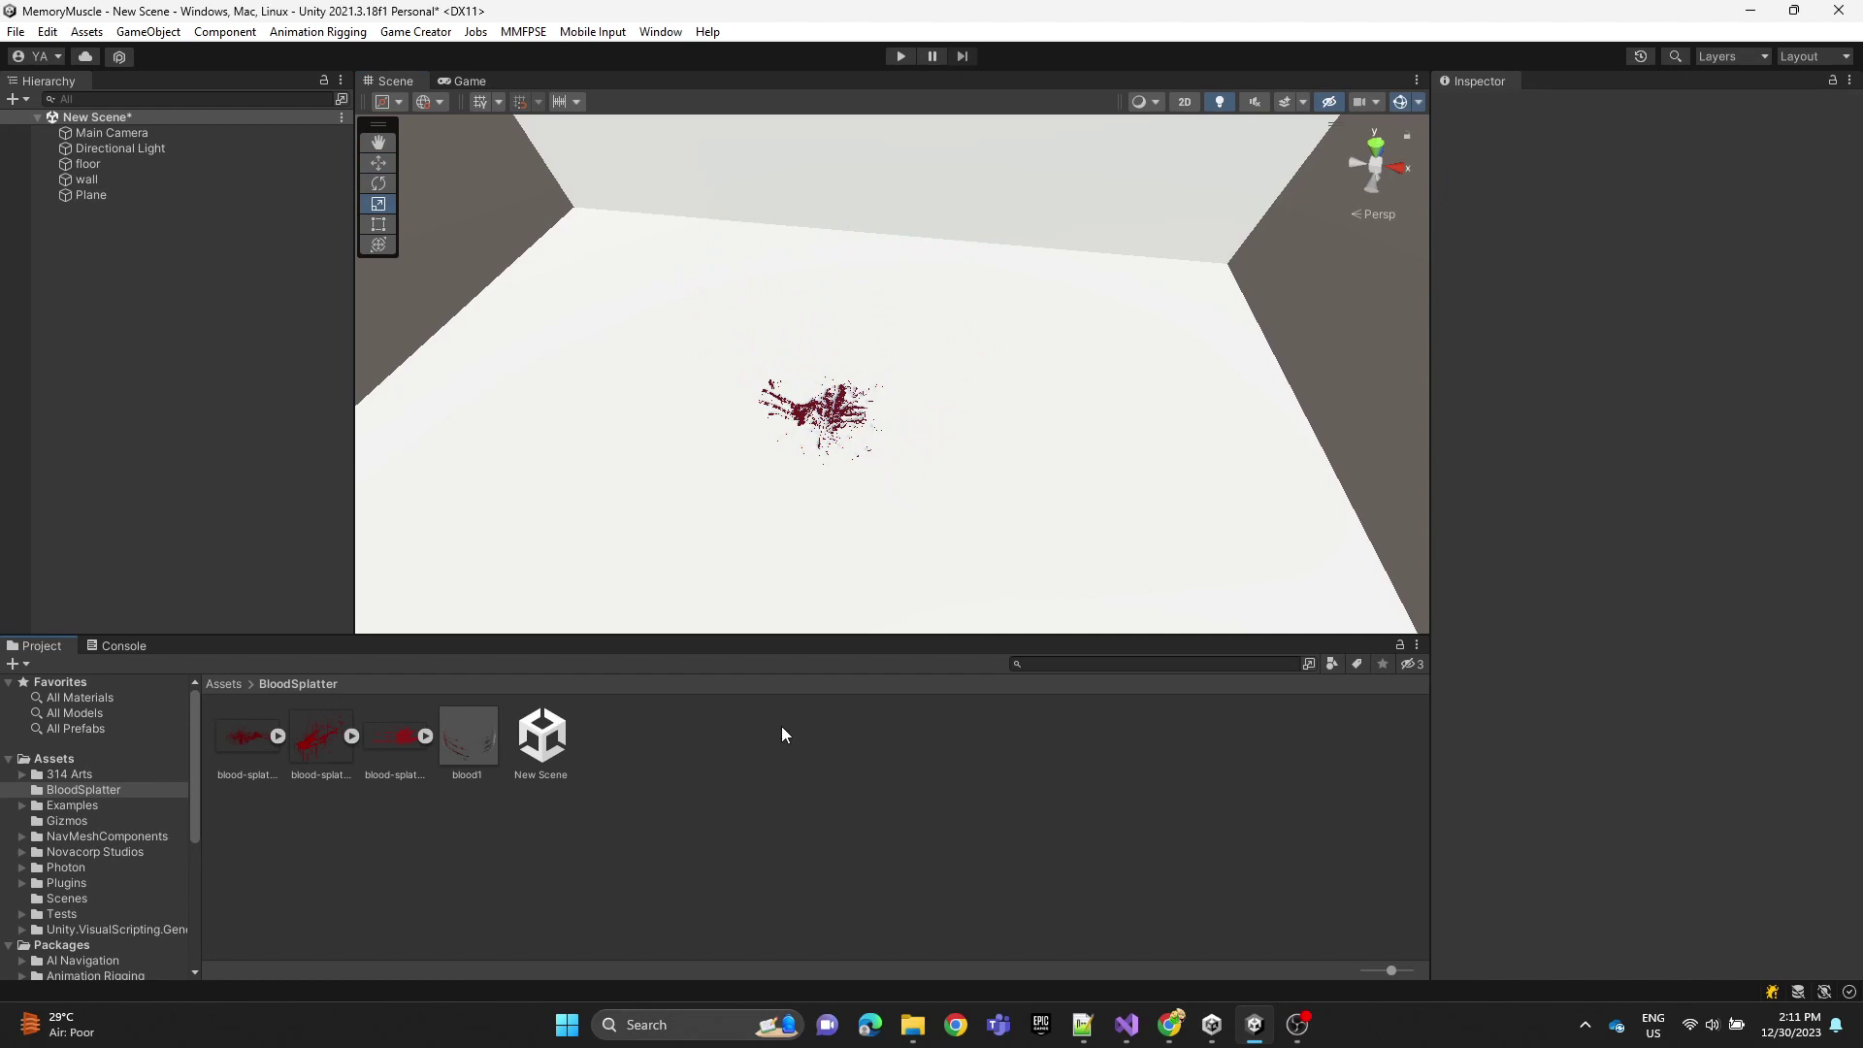
Step: Lower the Plane to about Y 0.023 just above the floor and shift it to about X -0.335
{"action": "scroll", "coordinate": [893, 520], "scroll_direction": "up", "scroll_amount": 5}
{"action": "left_click_drag", "start_coordinate": [894, 520], "coordinate": [722, 621], "text": "alt"}
{"action": "middle_click_drag", "start_coordinate": [723, 621], "coordinate": [956, 539]}
{"action": "left_click", "coordinate": [854, 405]}
{"action": "left_click", "coordinate": [378, 163]}
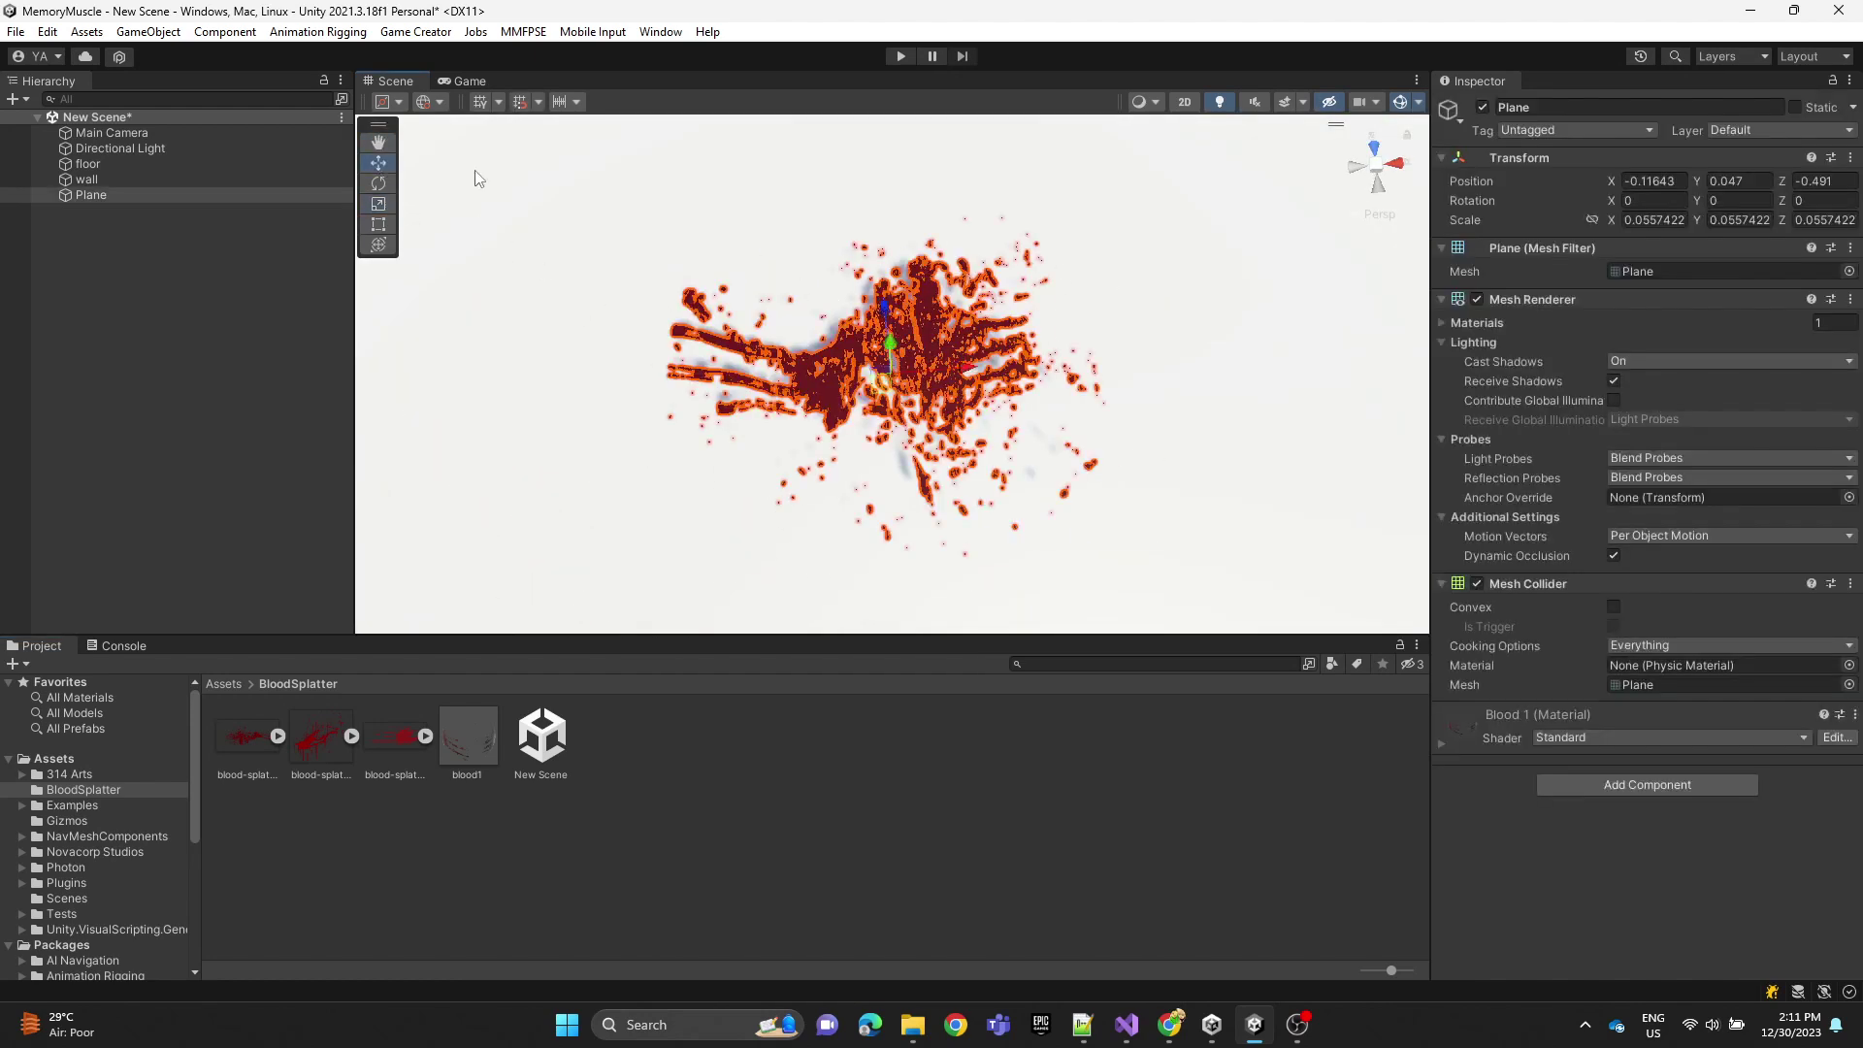
{"action": "left_click_drag", "start_coordinate": [894, 347], "coordinate": [896, 353]}
{"action": "middle_click_drag", "start_coordinate": [970, 388], "coordinate": [804, 398]}
{"action": "left_click", "coordinate": [805, 755]}
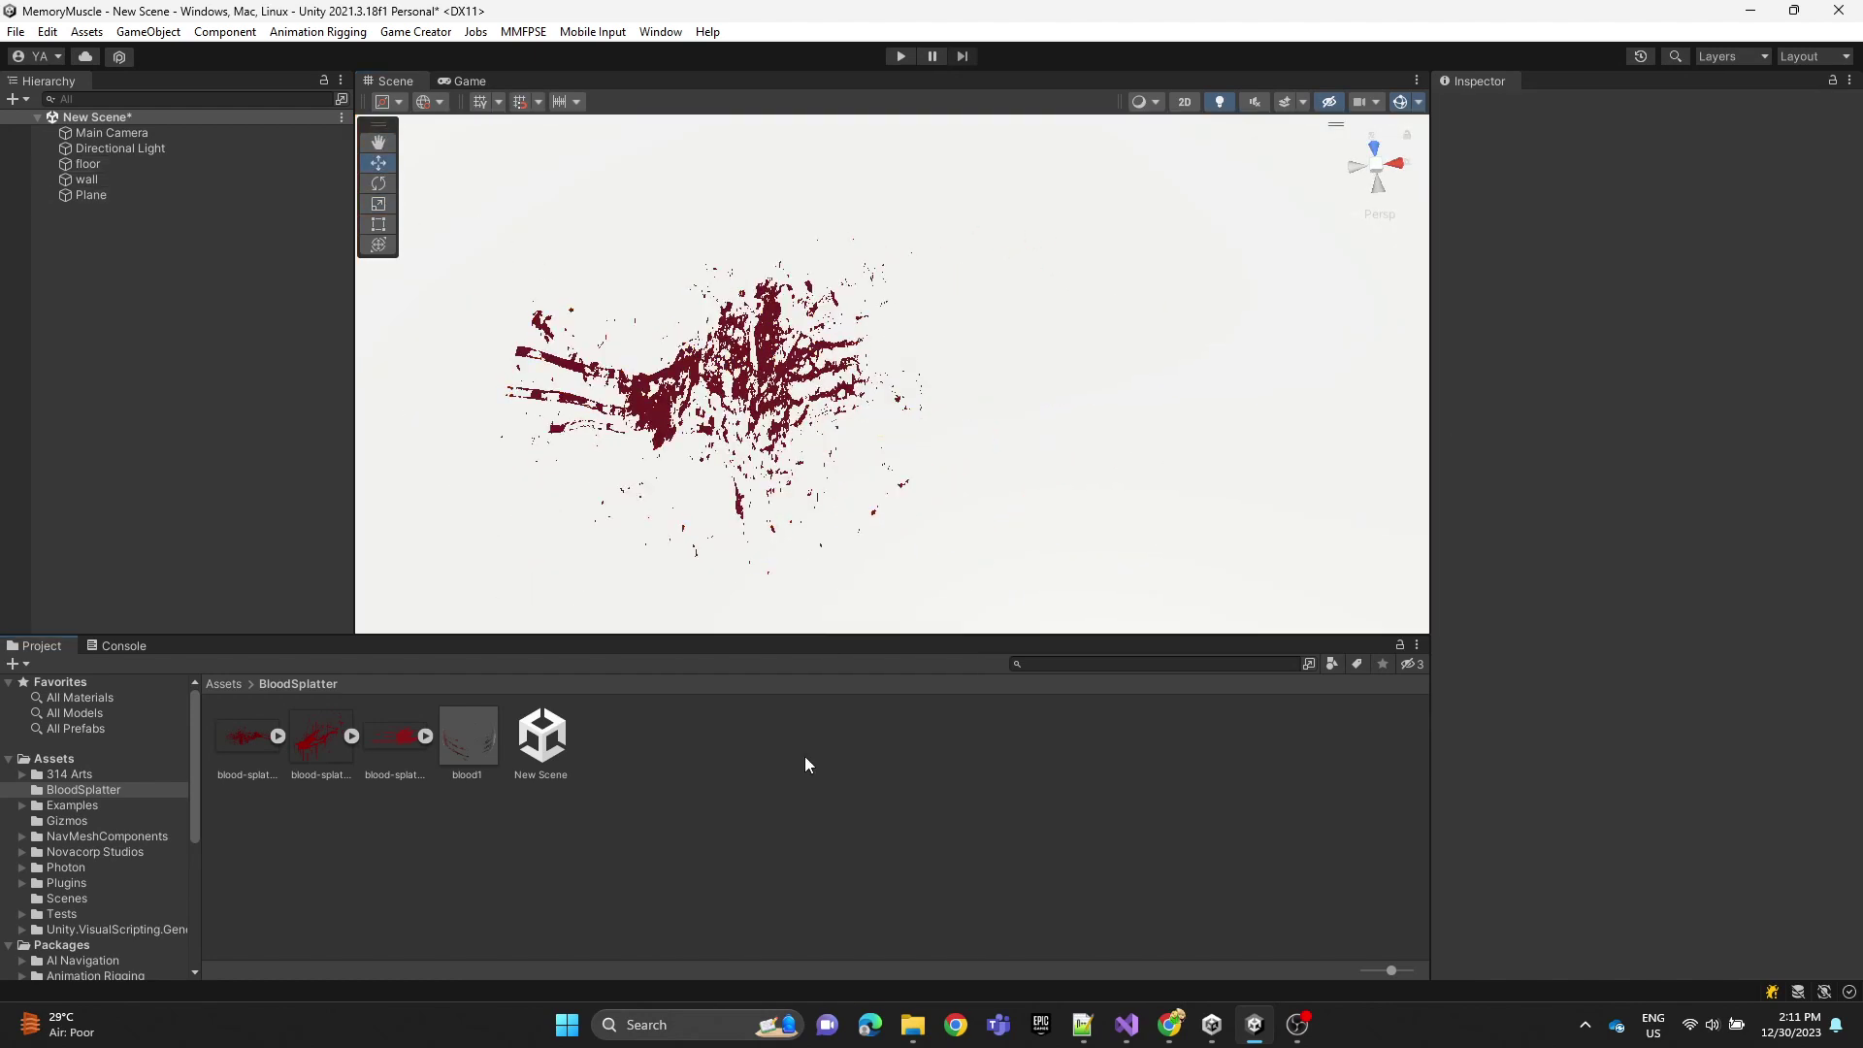
{"action": "left_click_drag", "start_coordinate": [790, 544], "coordinate": [787, 388], "text": "alt"}
{"action": "middle_click_drag", "start_coordinate": [788, 388], "coordinate": [875, 355]}
{"action": "left_click_drag", "start_coordinate": [874, 355], "coordinate": [863, 382], "text": "alt"}
Step: Set the Plane's blood1 material to smoothness 0 and metallic about 0.186
{"action": "left_click", "coordinate": [790, 427]}
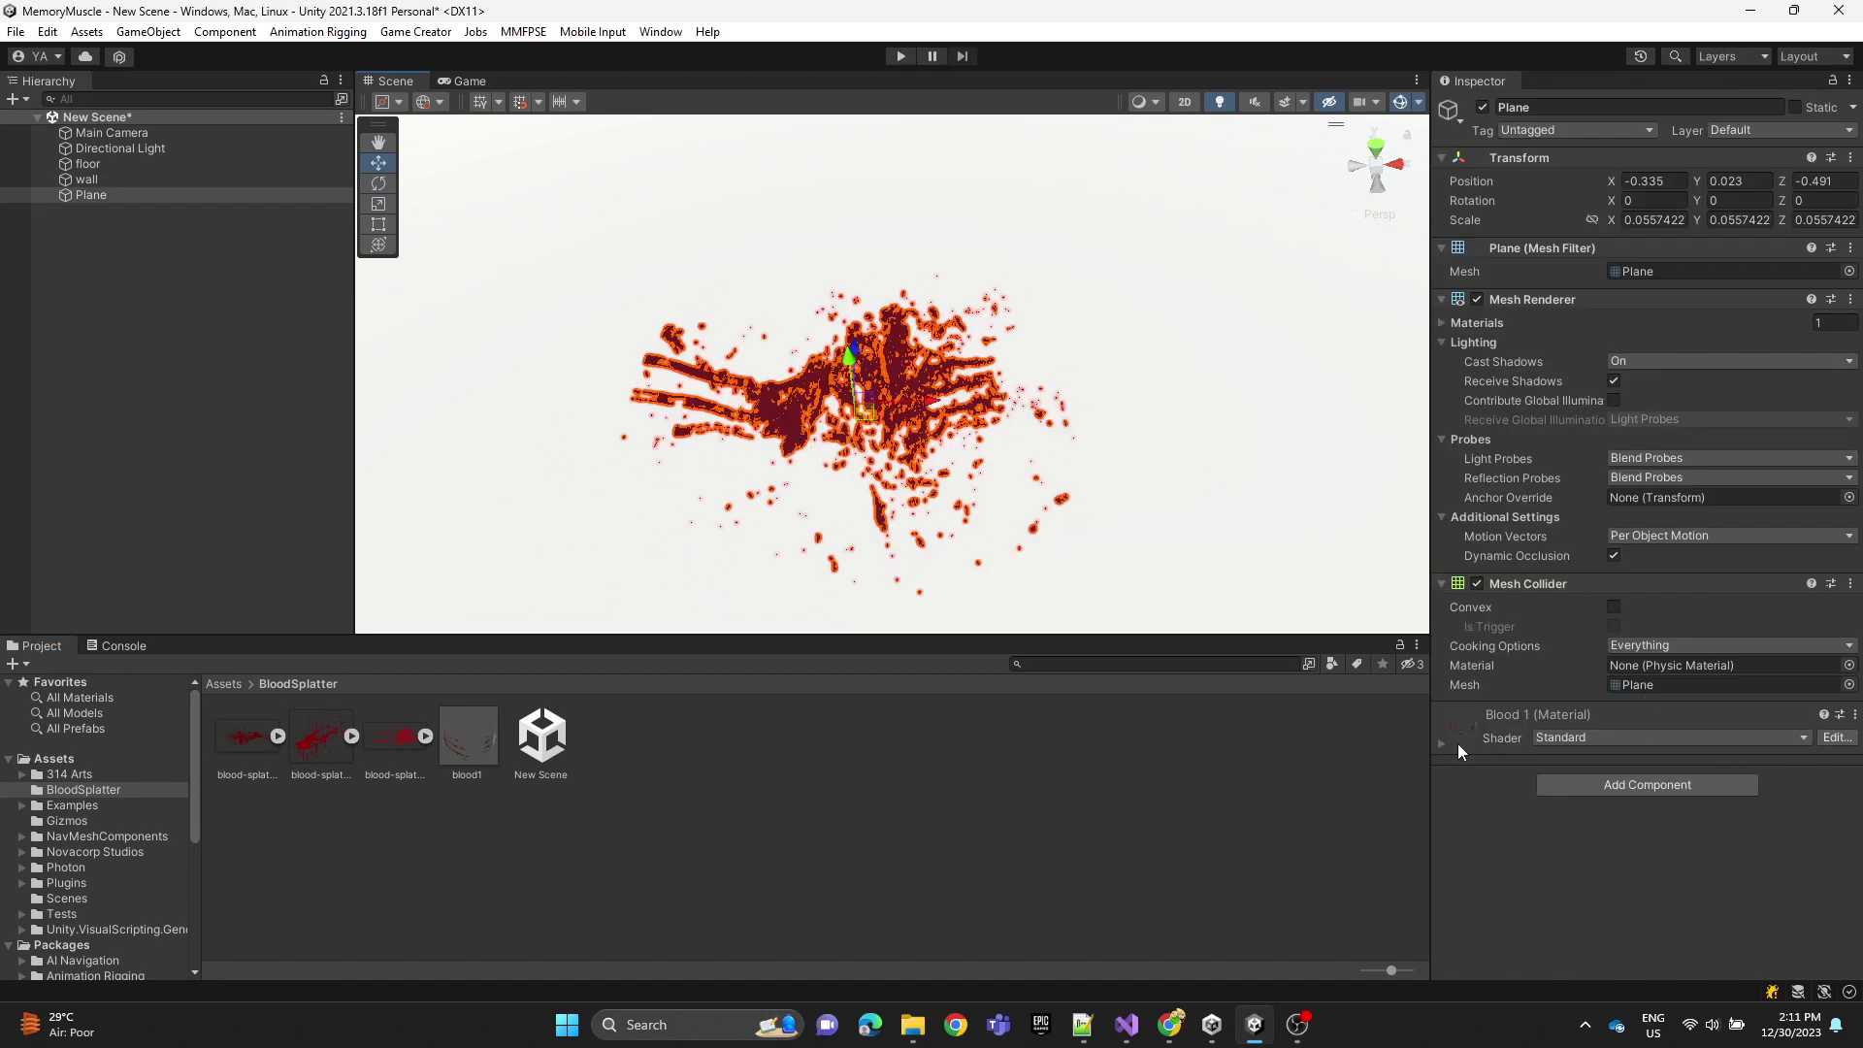
{"action": "left_click", "coordinate": [1457, 743]}
{"action": "scroll", "coordinate": [1504, 751], "scroll_direction": "down", "scroll_amount": 5}
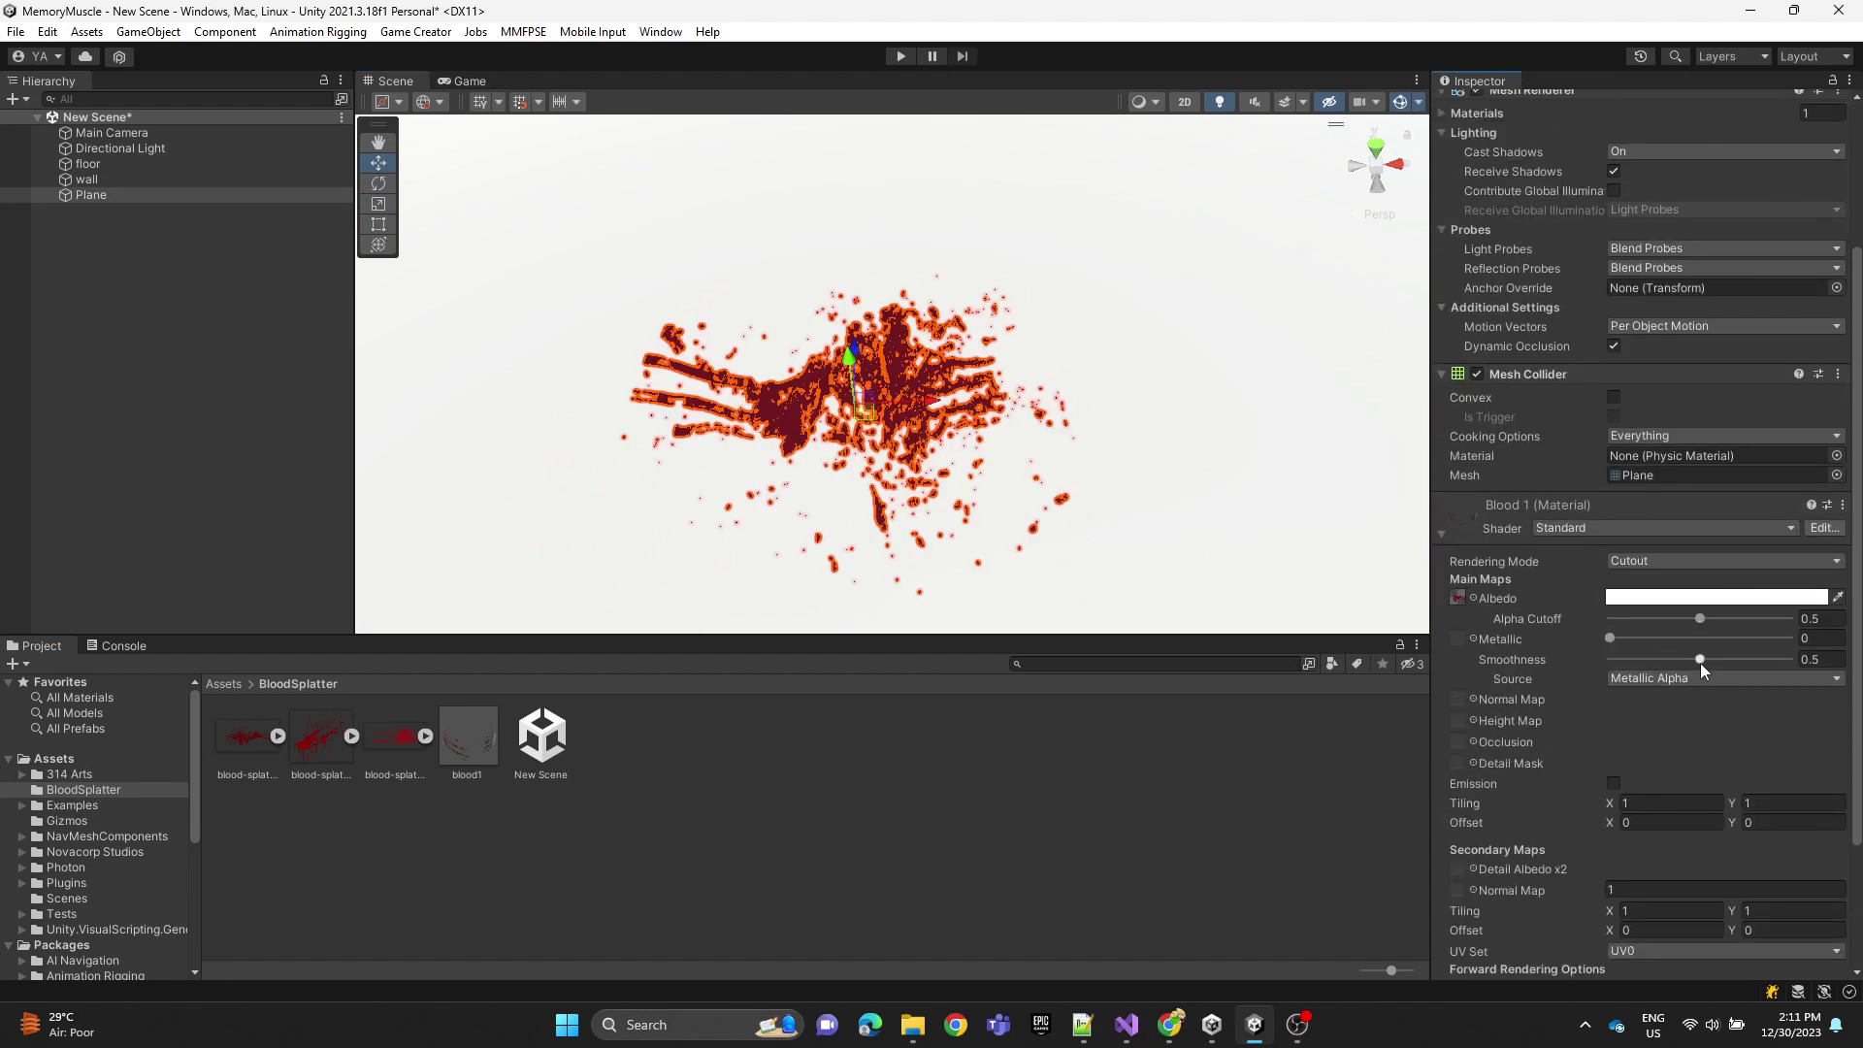
{"action": "left_click_drag", "start_coordinate": [1700, 660], "coordinate": [1516, 675]}
{"action": "mouse_move", "coordinate": [1714, 619]}
{"action": "left_mouse_down"}
{"action": "mouse_move", "coordinate": [1756, 619]}
{"action": "mouse_move", "coordinate": [1599, 619]}
{"action": "mouse_move", "coordinate": [1754, 621]}
{"action": "mouse_move", "coordinate": [1711, 620]}
{"action": "left_mouse_up"}
{"action": "mouse_move", "coordinate": [1643, 640]}
{"action": "left_mouse_down"}
{"action": "mouse_move", "coordinate": [1750, 641]}
{"action": "mouse_move", "coordinate": [1643, 640]}
{"action": "left_mouse_up"}
{"action": "left_click", "coordinate": [882, 806]}
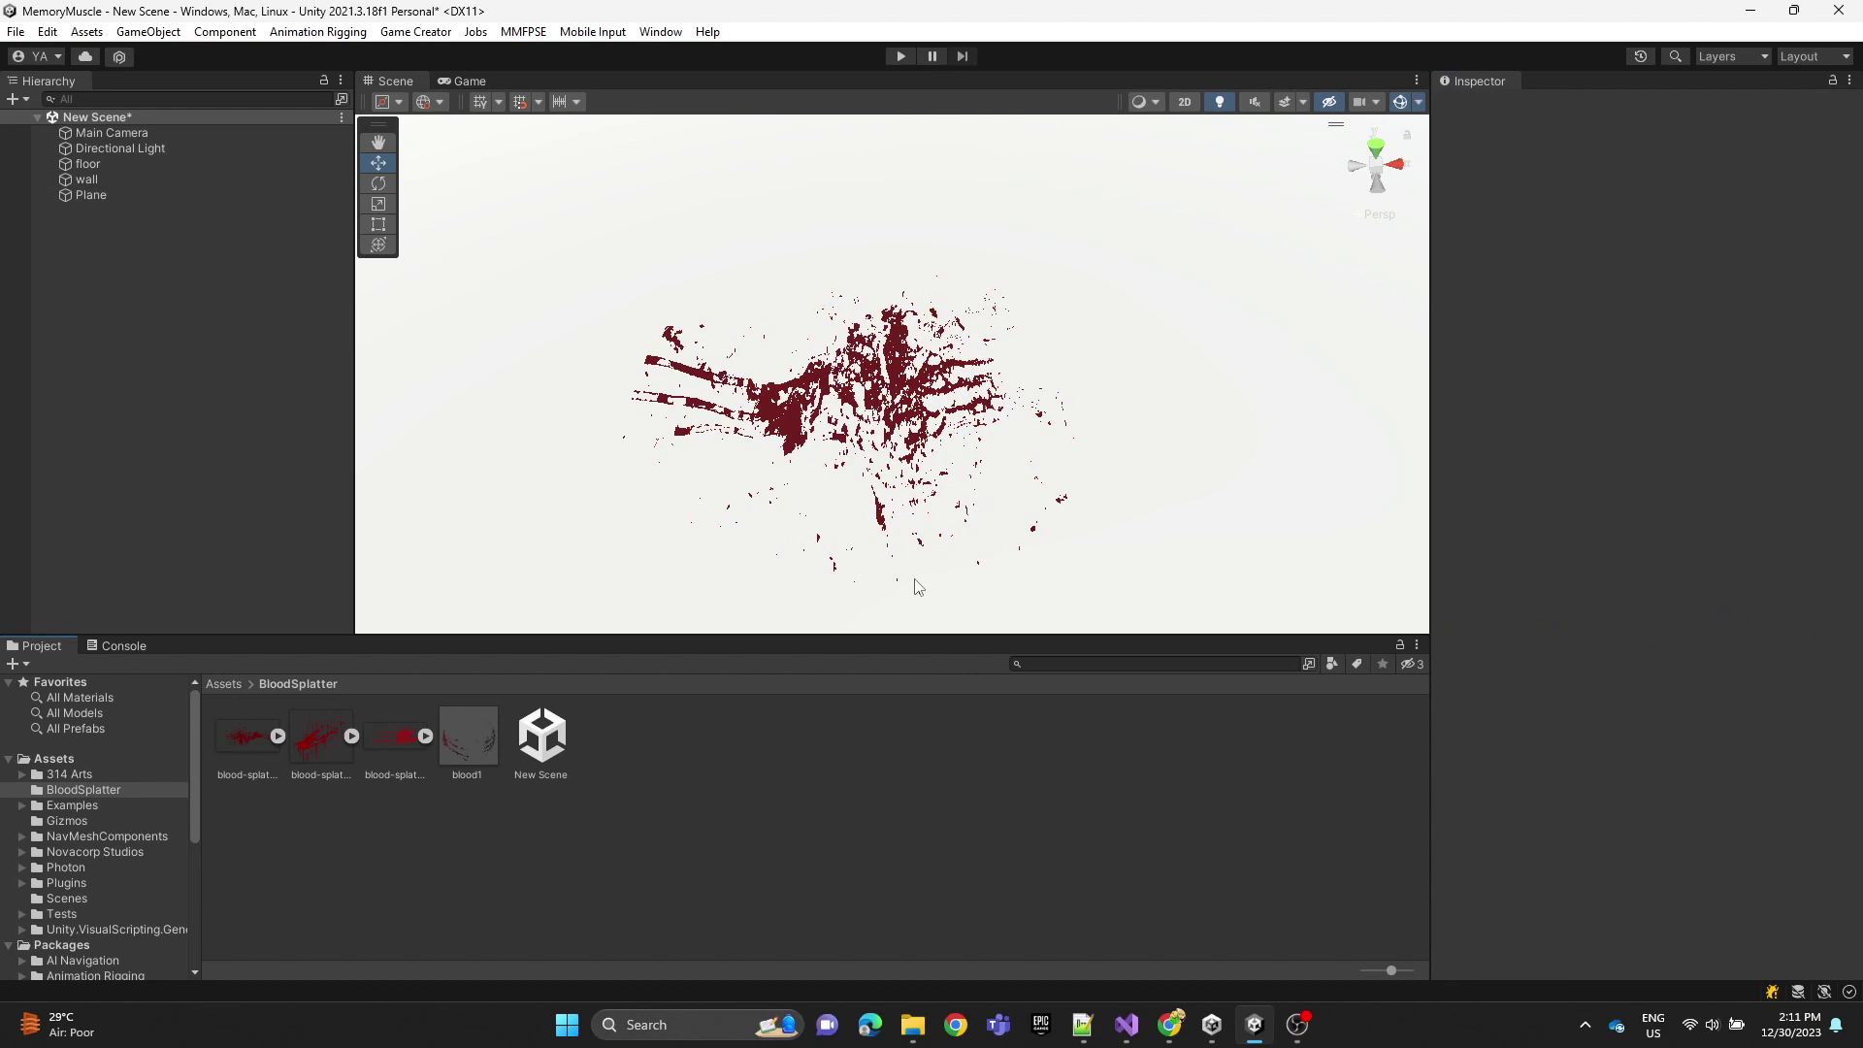
{"action": "left_click", "coordinate": [780, 448]}
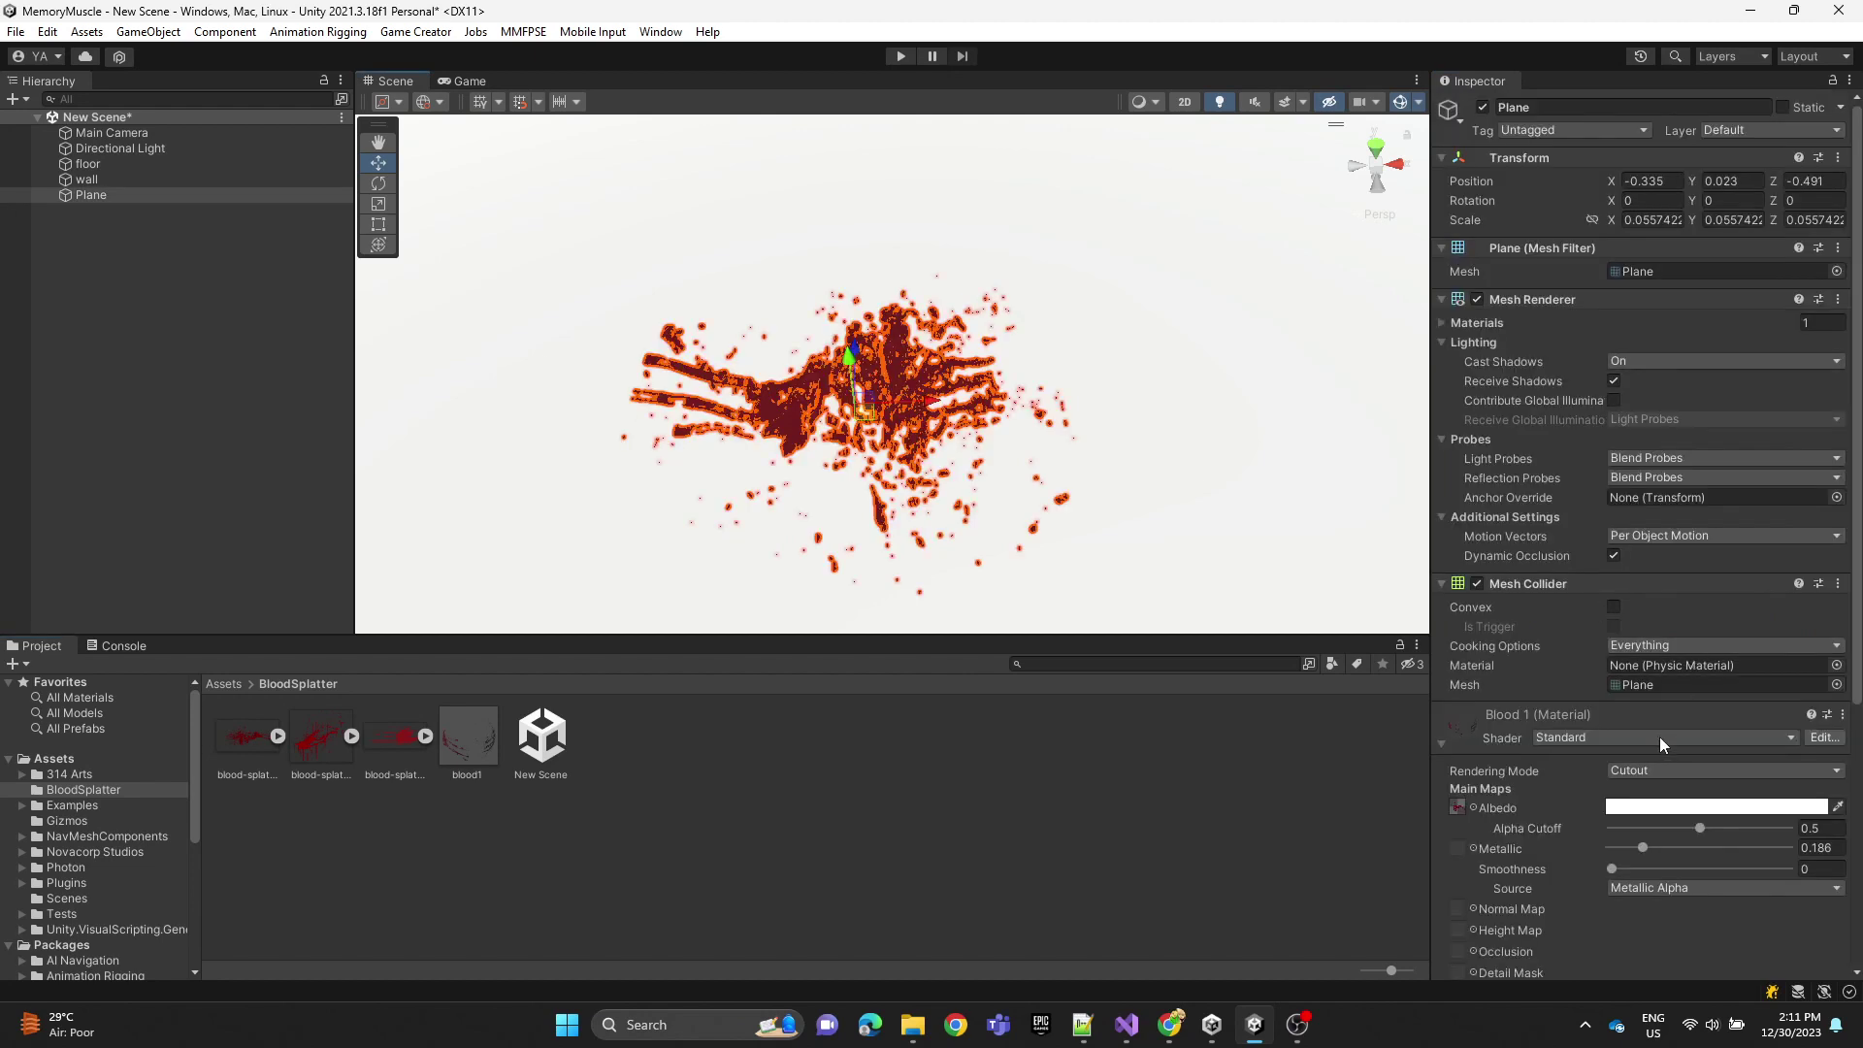
{"action": "left_click", "coordinate": [1628, 806]}
{"action": "left_click_drag", "start_coordinate": [1714, 695], "coordinate": [1682, 640]}
{"action": "left_click_drag", "start_coordinate": [1729, 609], "coordinate": [1789, 666]}
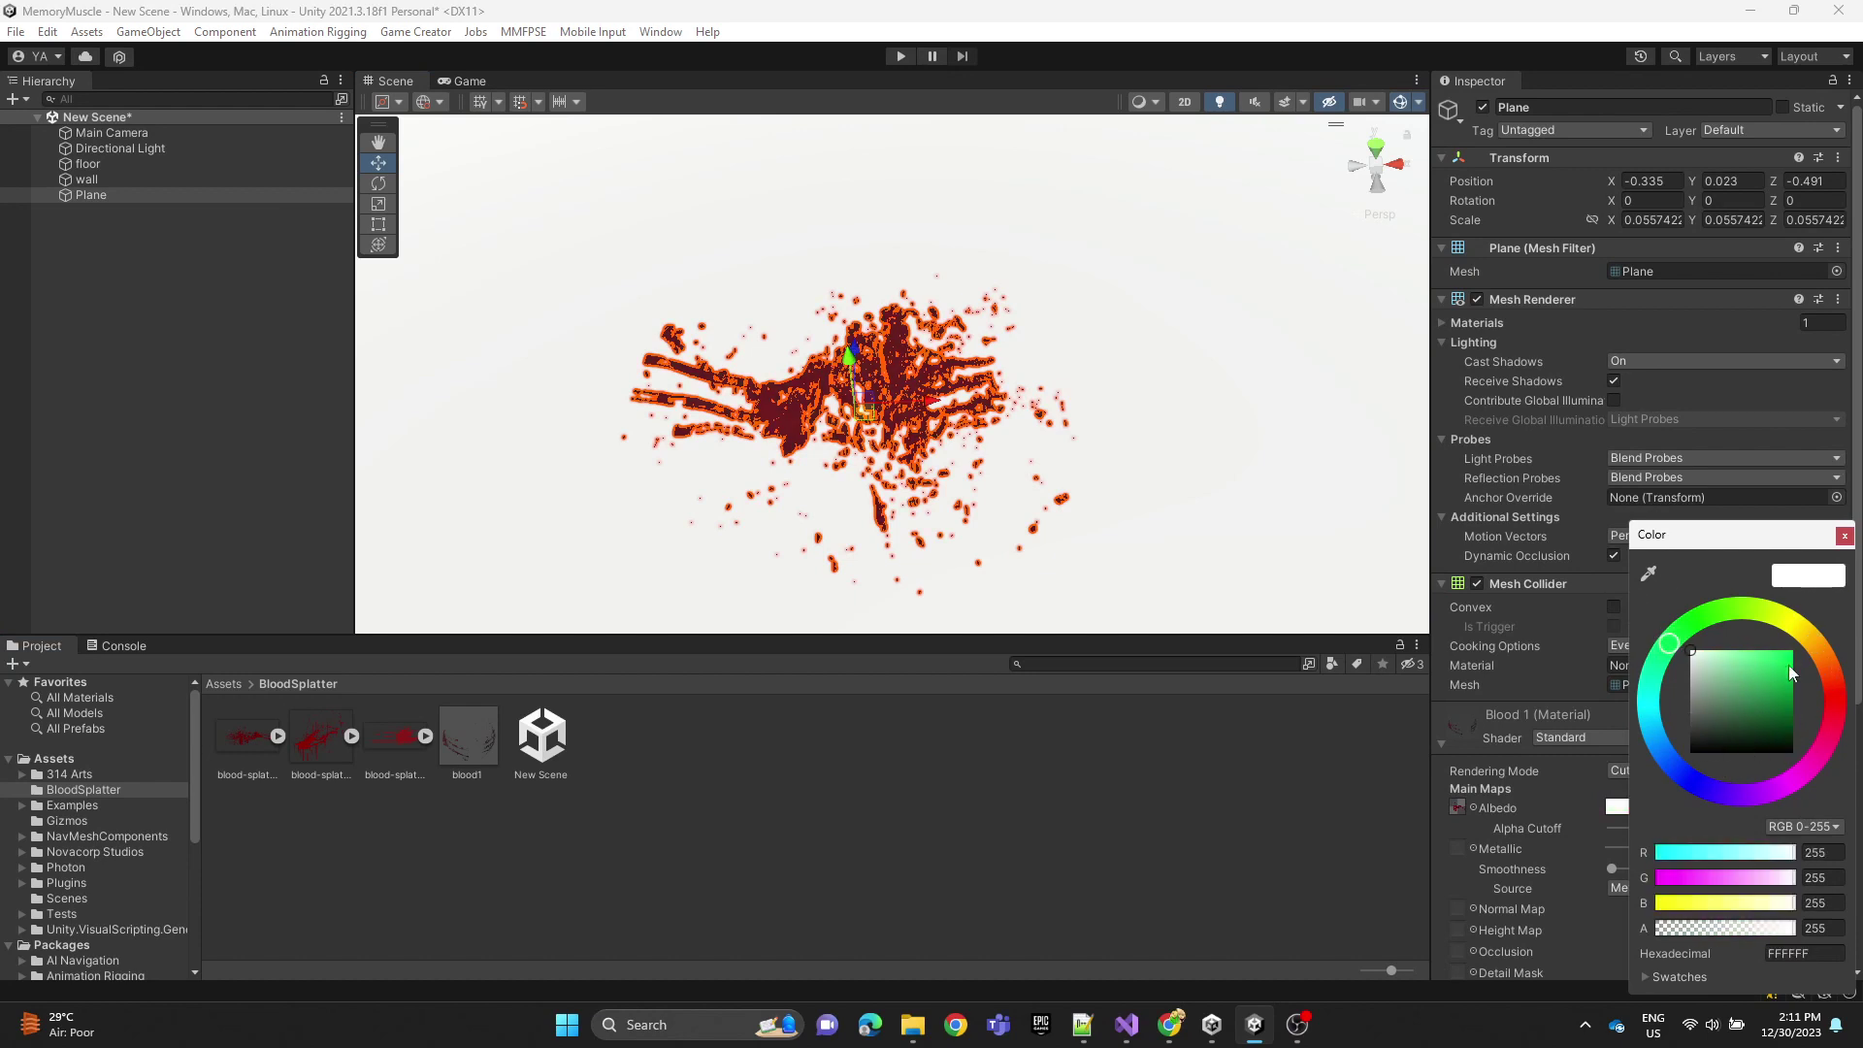
{"action": "left_click", "coordinate": [1843, 536]}
{"action": "scroll", "coordinate": [1580, 787], "scroll_direction": "down", "scroll_amount": 3}
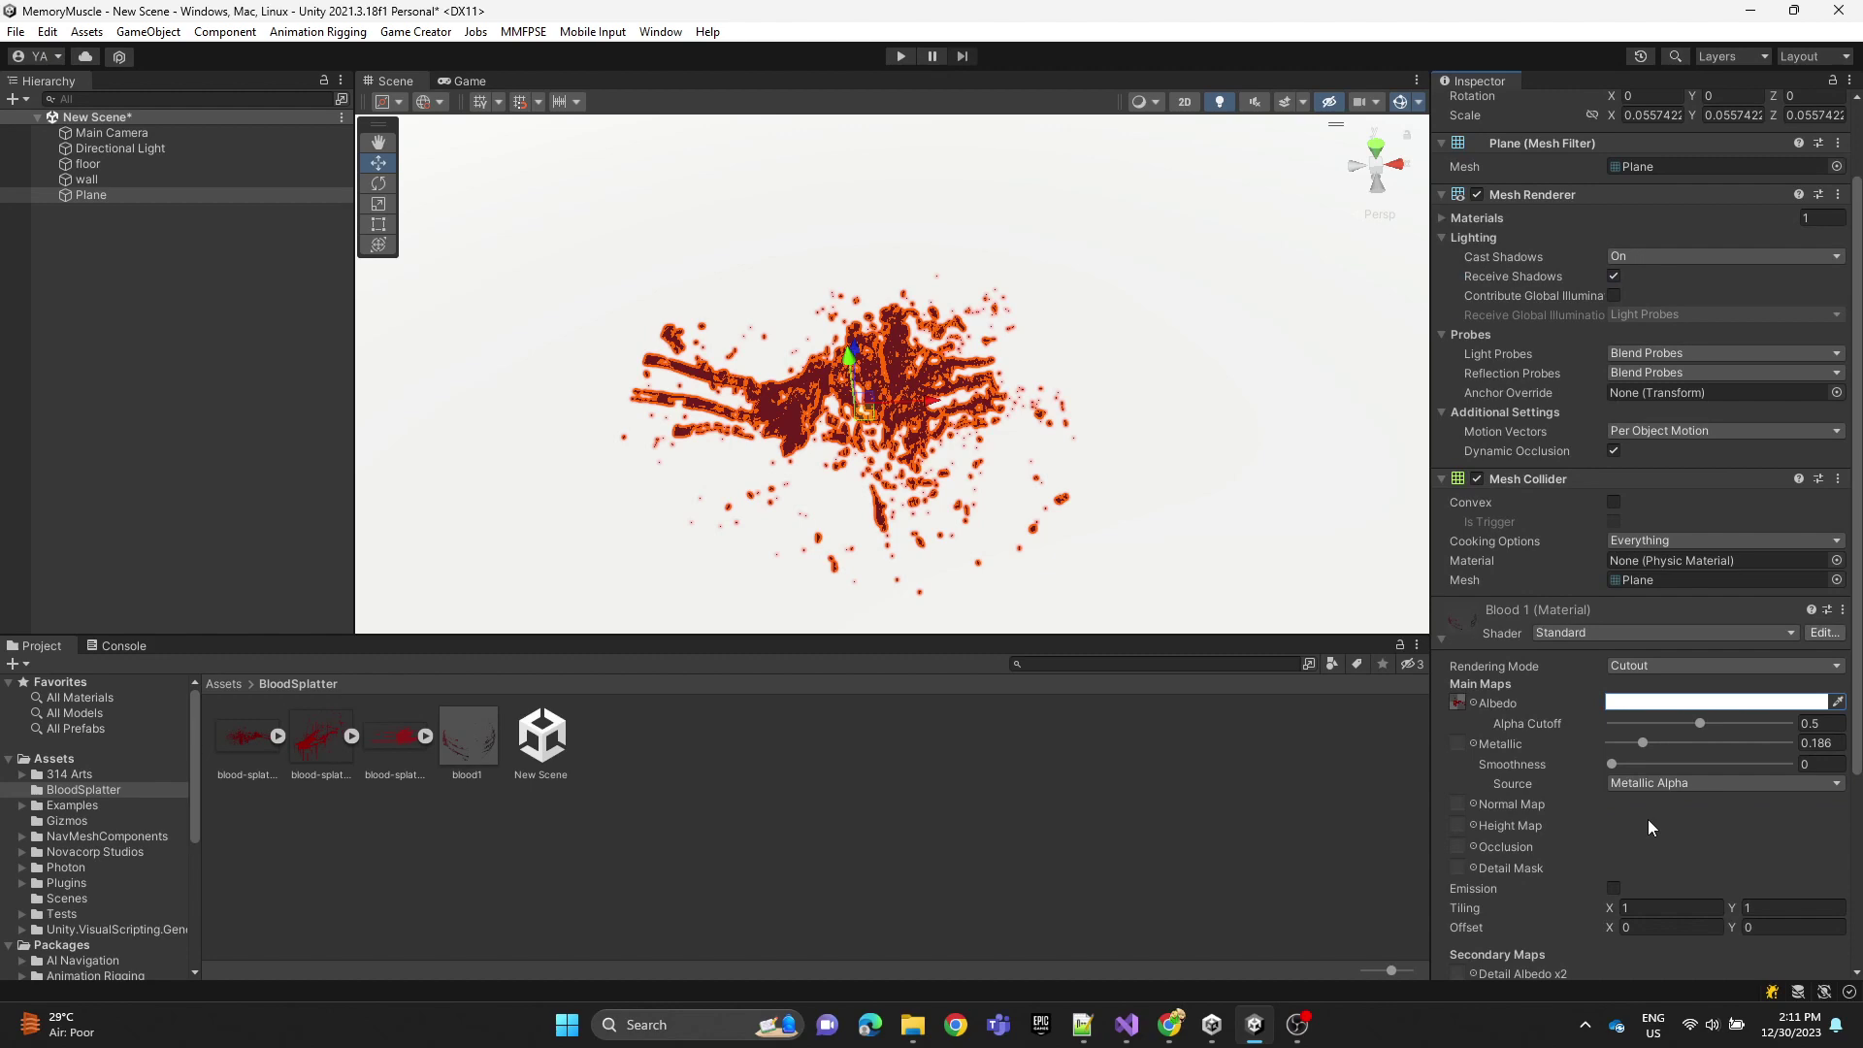
{"action": "left_click", "coordinate": [660, 761]}
Step: Move the splatter Plane along the X axis to about -0.642
{"action": "left_click", "coordinate": [810, 441]}
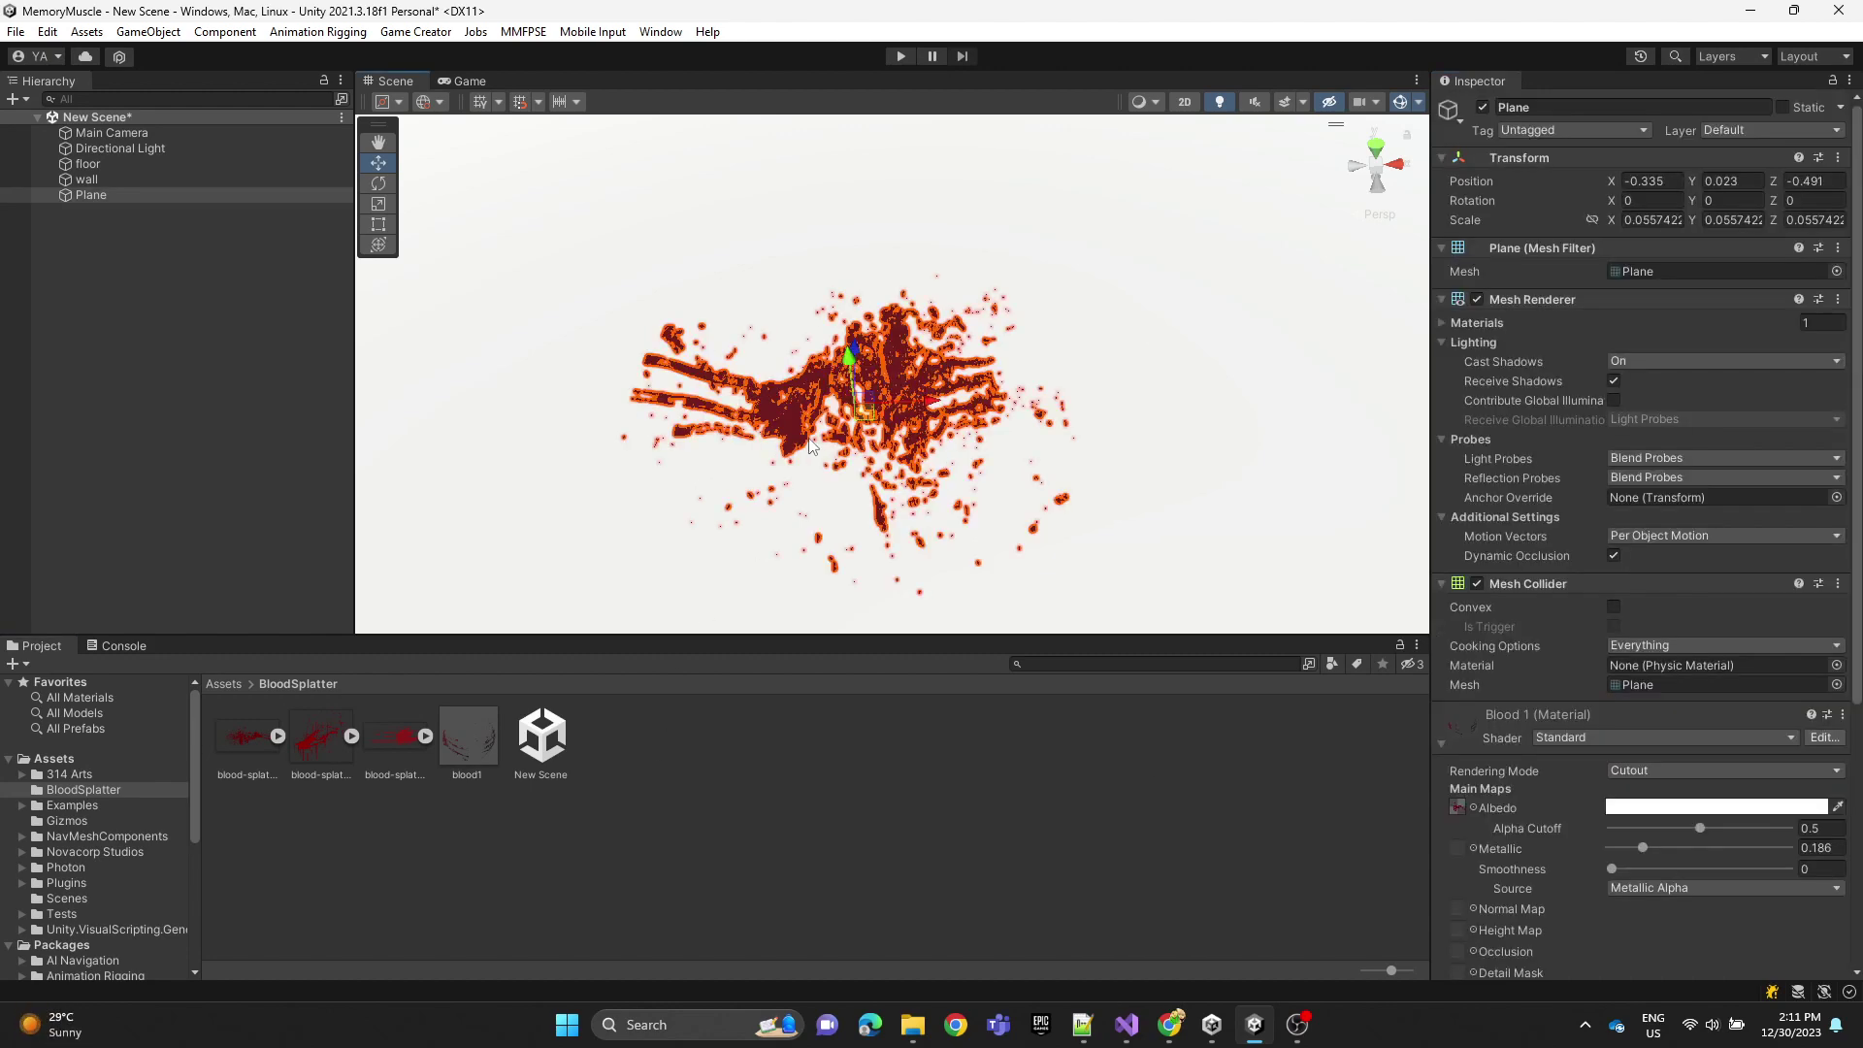
{"action": "left_click_drag", "start_coordinate": [917, 403], "coordinate": [689, 413]}
{"action": "left_click", "coordinate": [788, 746]}
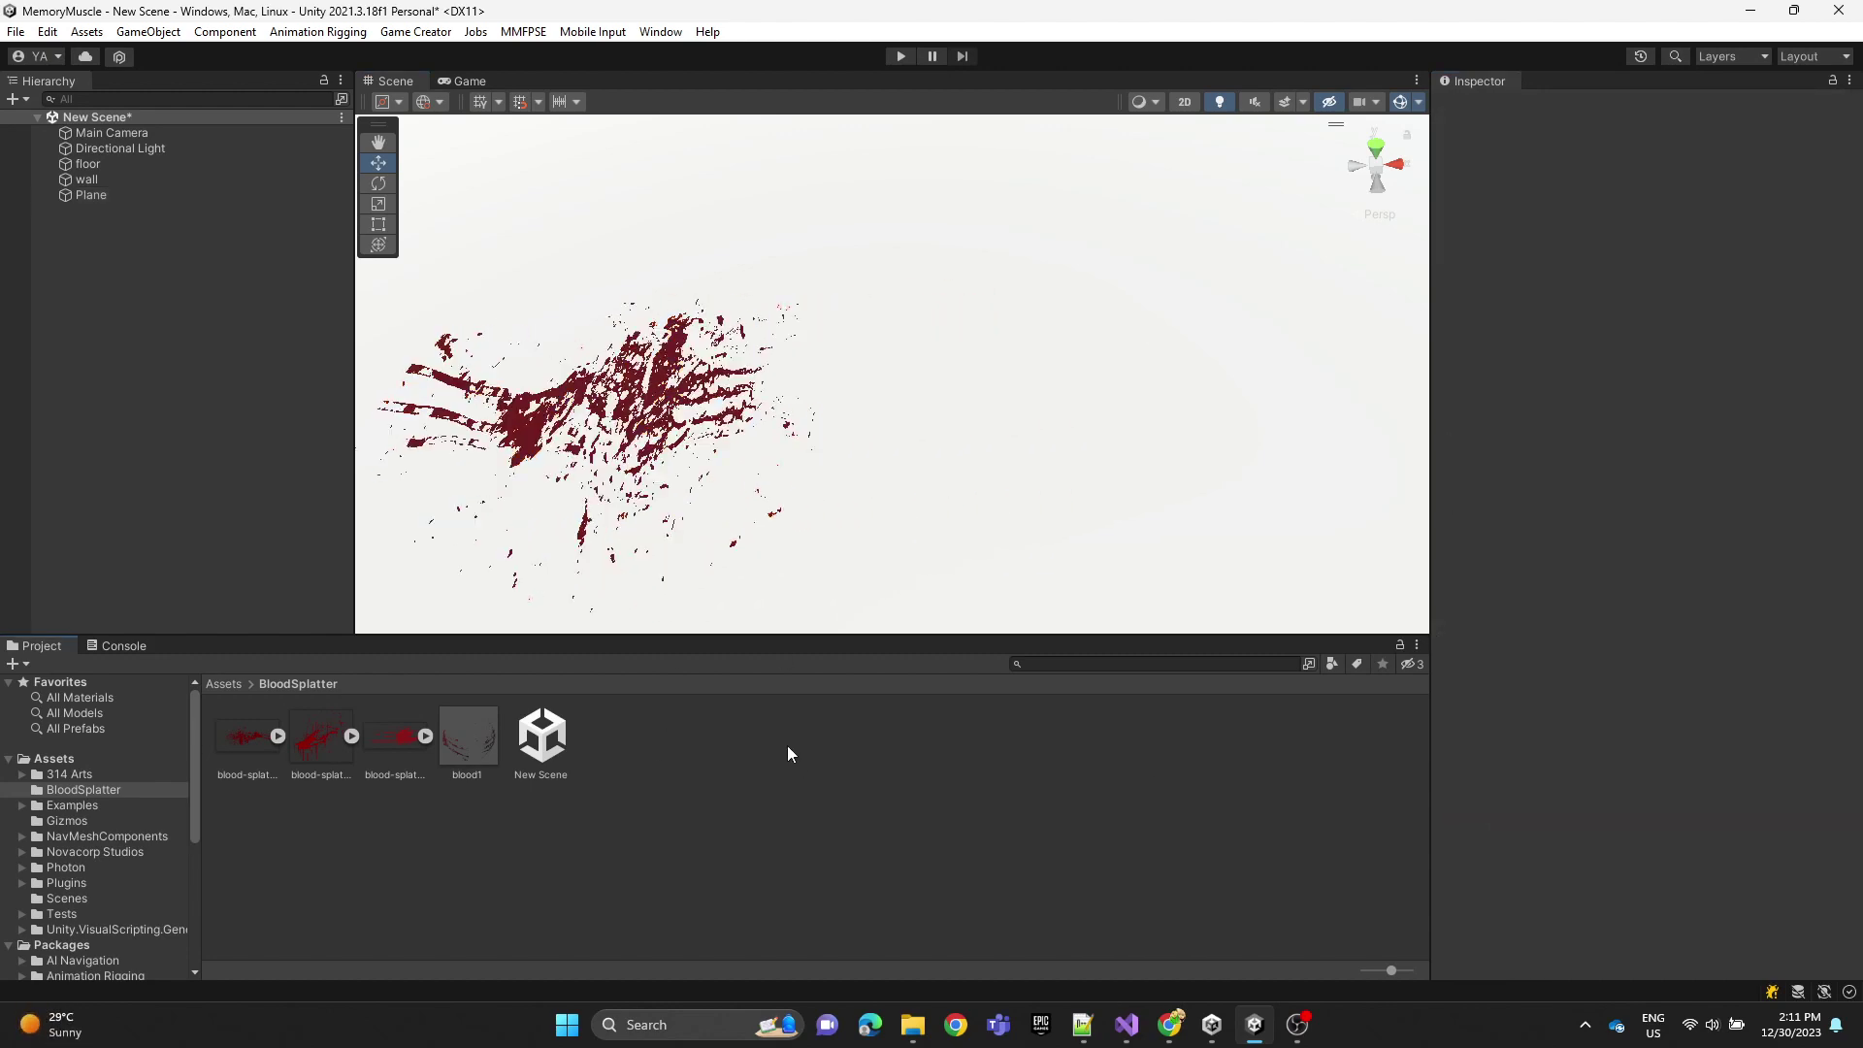
{"action": "scroll", "coordinate": [712, 605], "scroll_direction": "down", "scroll_amount": 1}
{"action": "scroll", "coordinate": [728, 580], "scroll_direction": "up", "scroll_amount": 1}
{"action": "scroll", "coordinate": [732, 593], "scroll_direction": "down", "scroll_amount": 3}
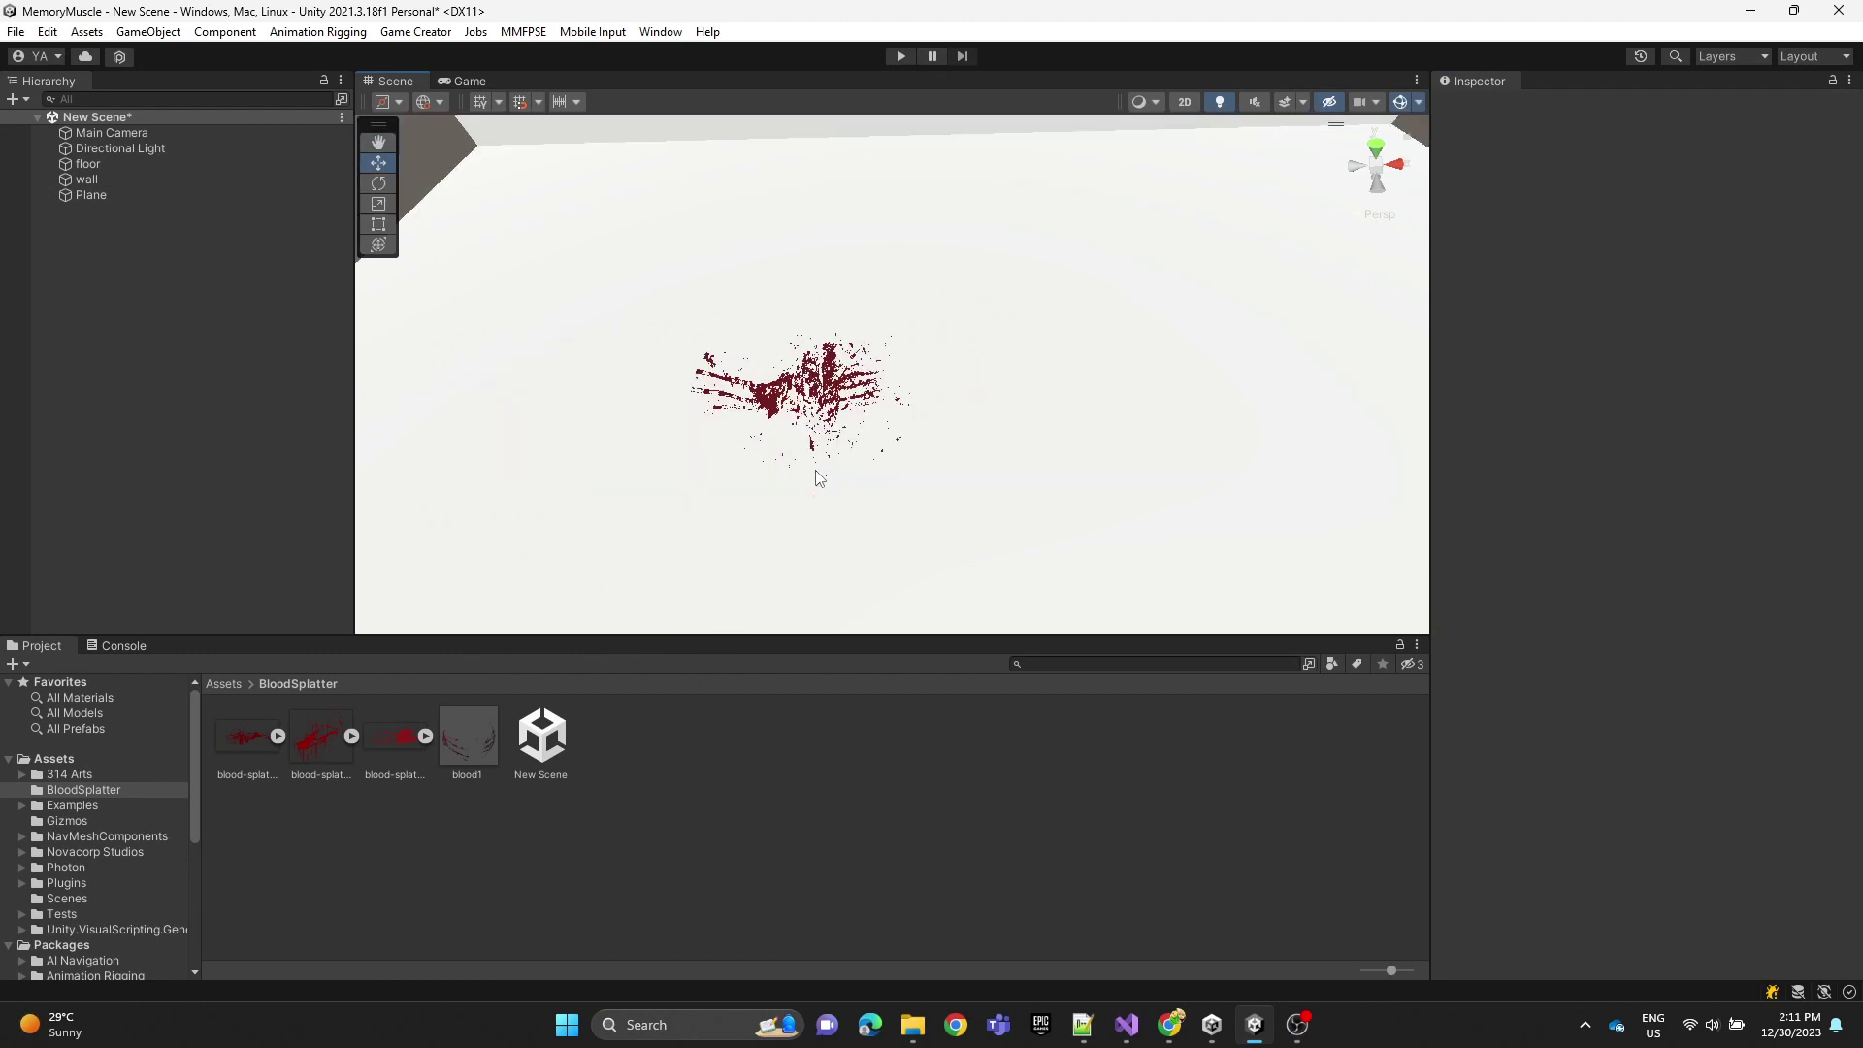
{"action": "left_click_drag", "start_coordinate": [815, 470], "coordinate": [806, 434], "text": "alt"}
Step: Duplicate the blood1 material as blood2 and assign the second blood splatter image as its albedo texture
{"action": "left_click", "coordinate": [480, 741]}
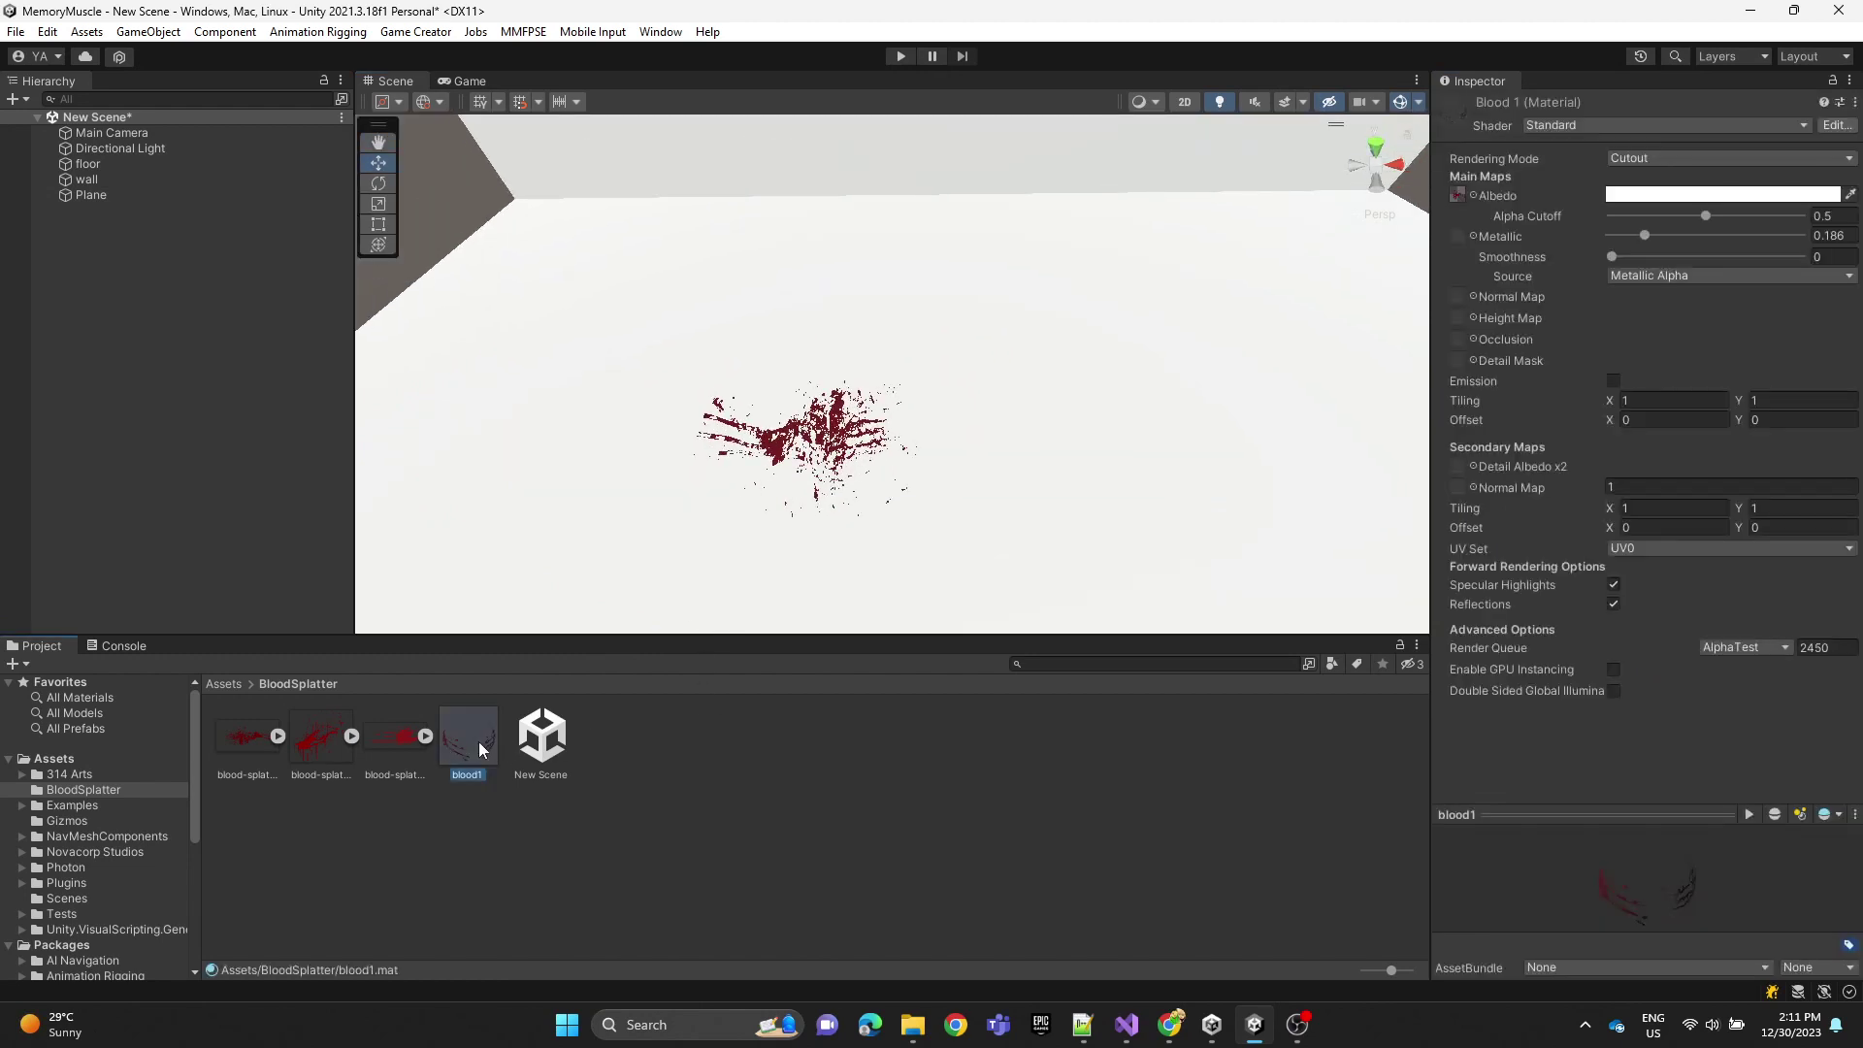
{"action": "key", "text": "ctrl+d"}
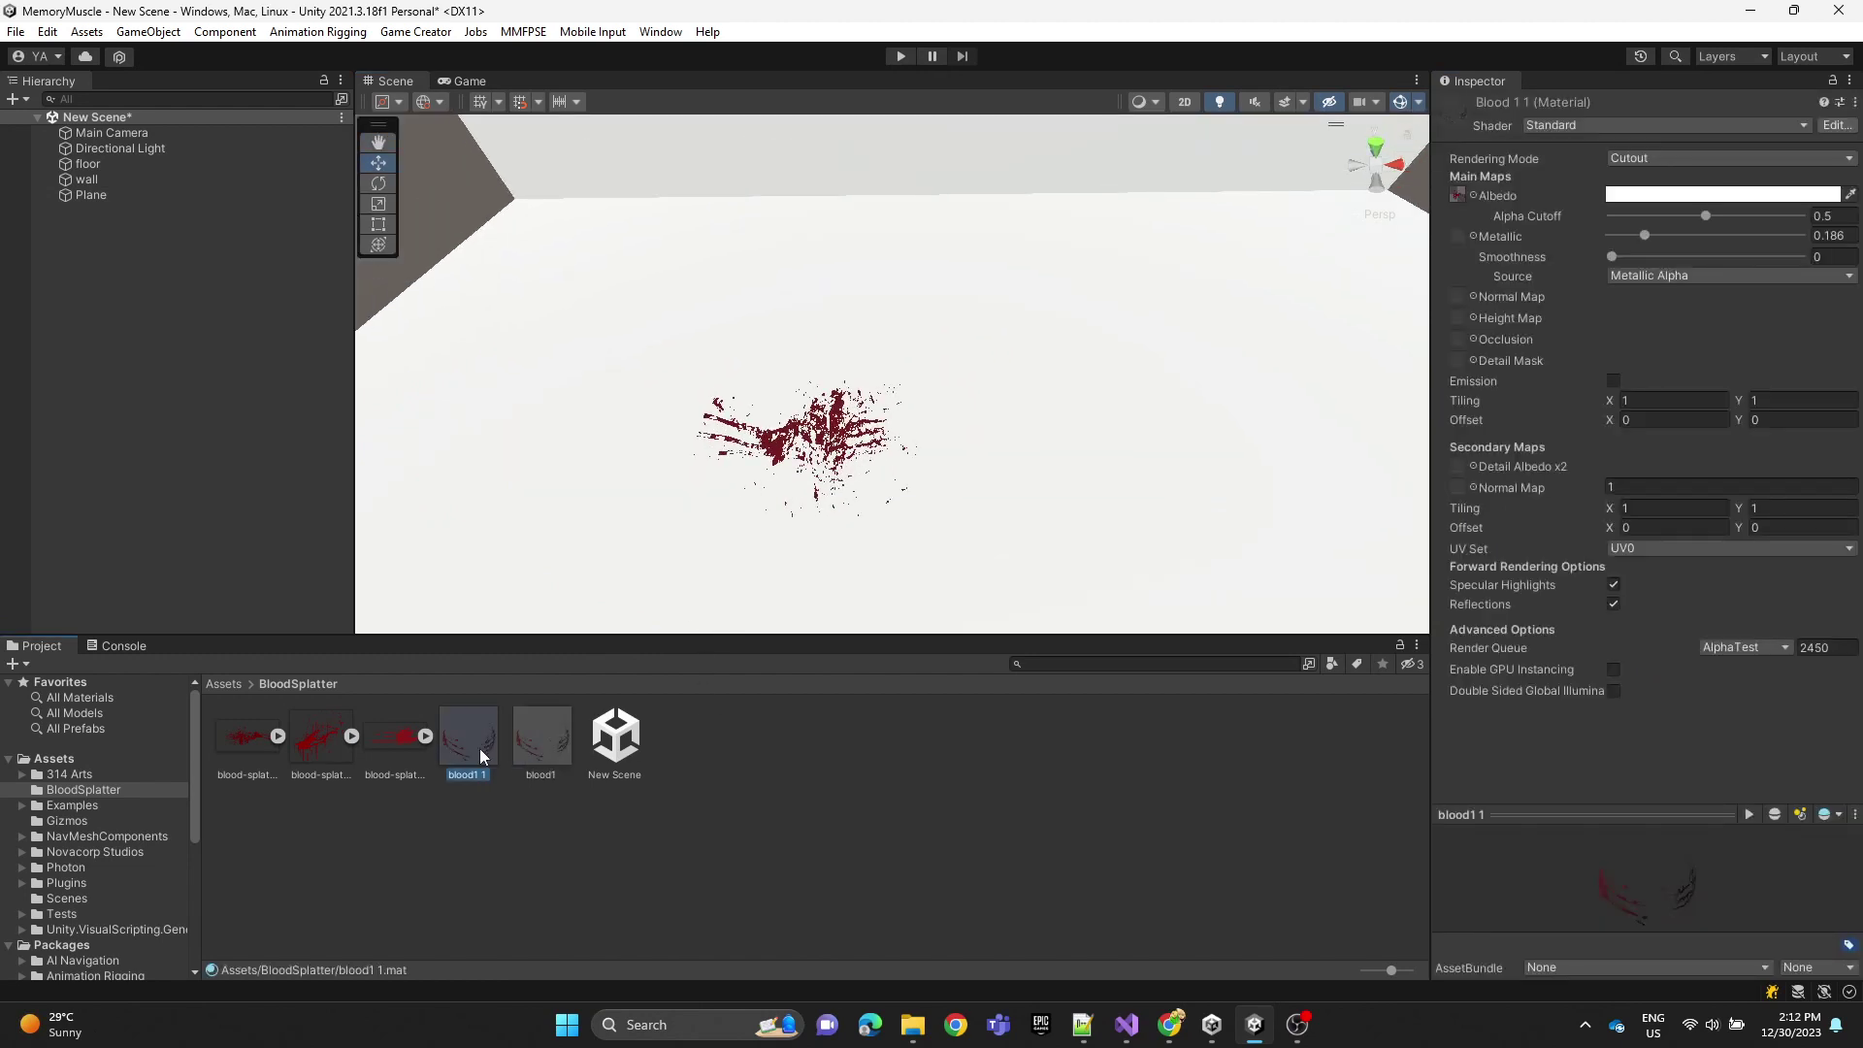
{"action": "right_click", "coordinate": [479, 743]}
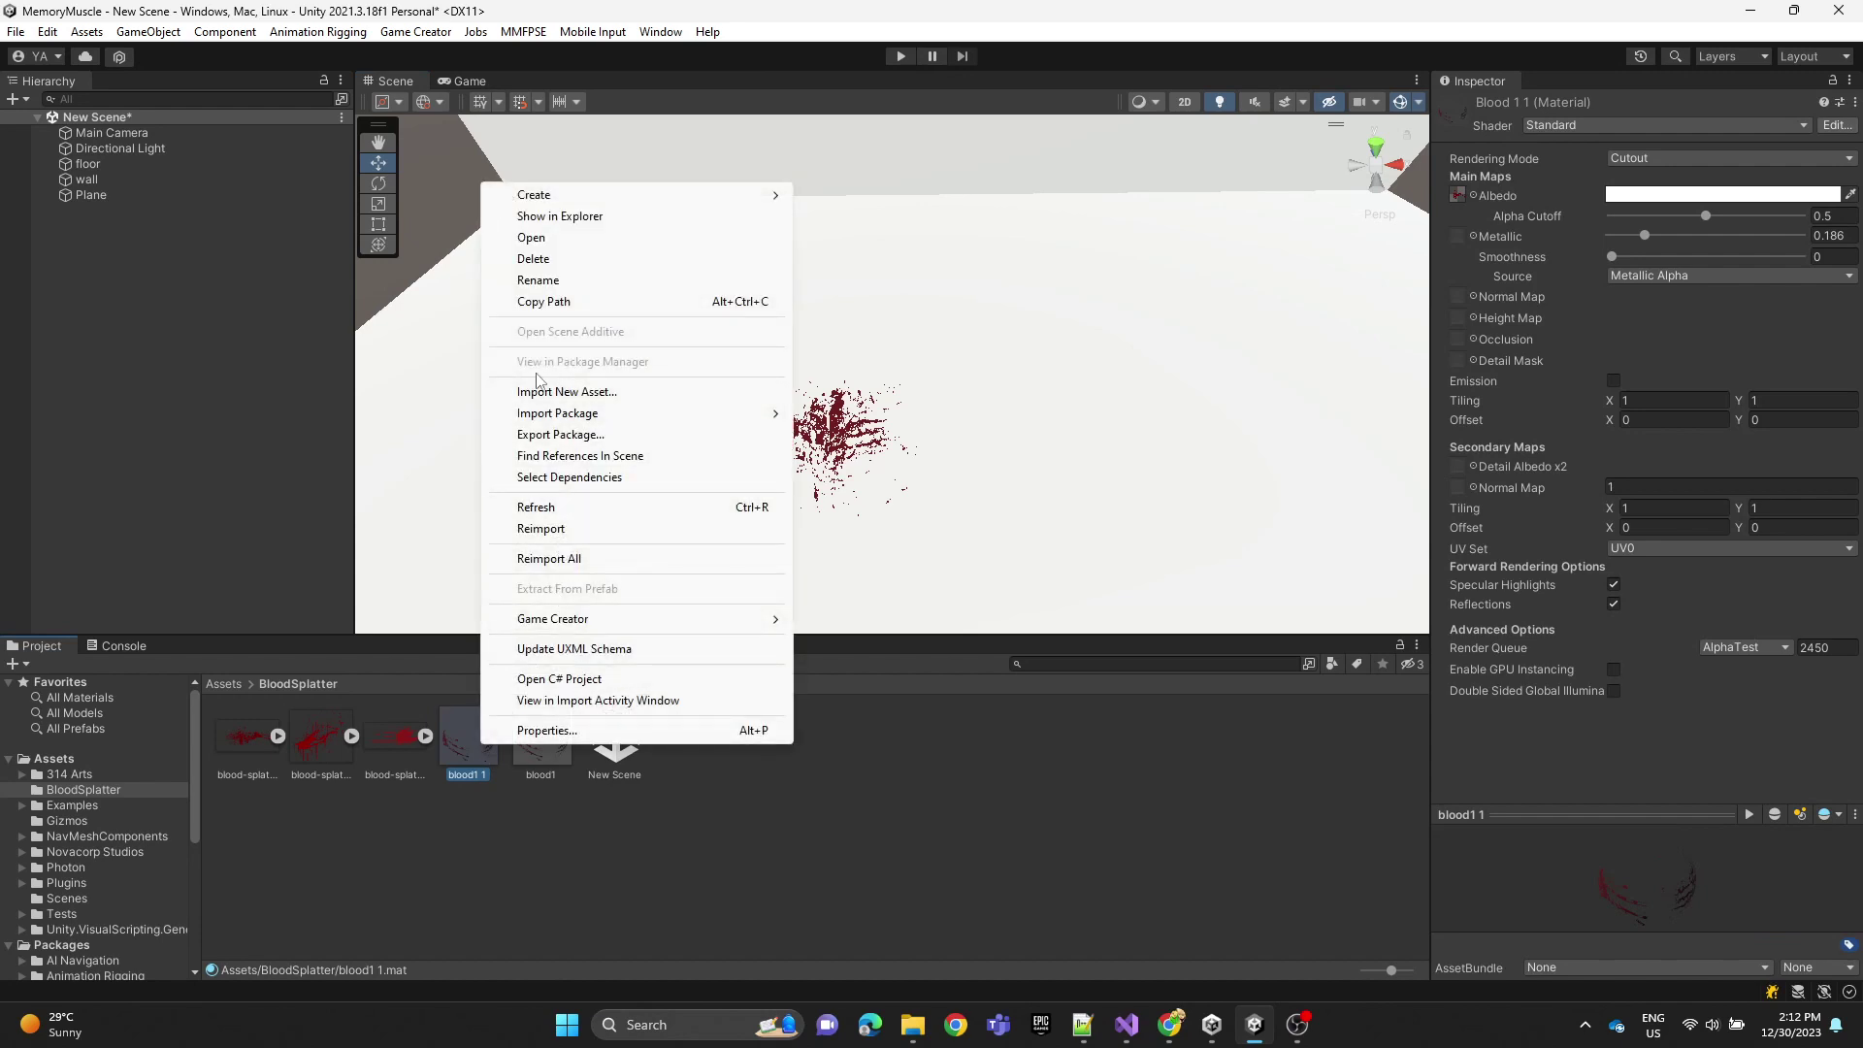
{"action": "left_click", "coordinate": [529, 280]}
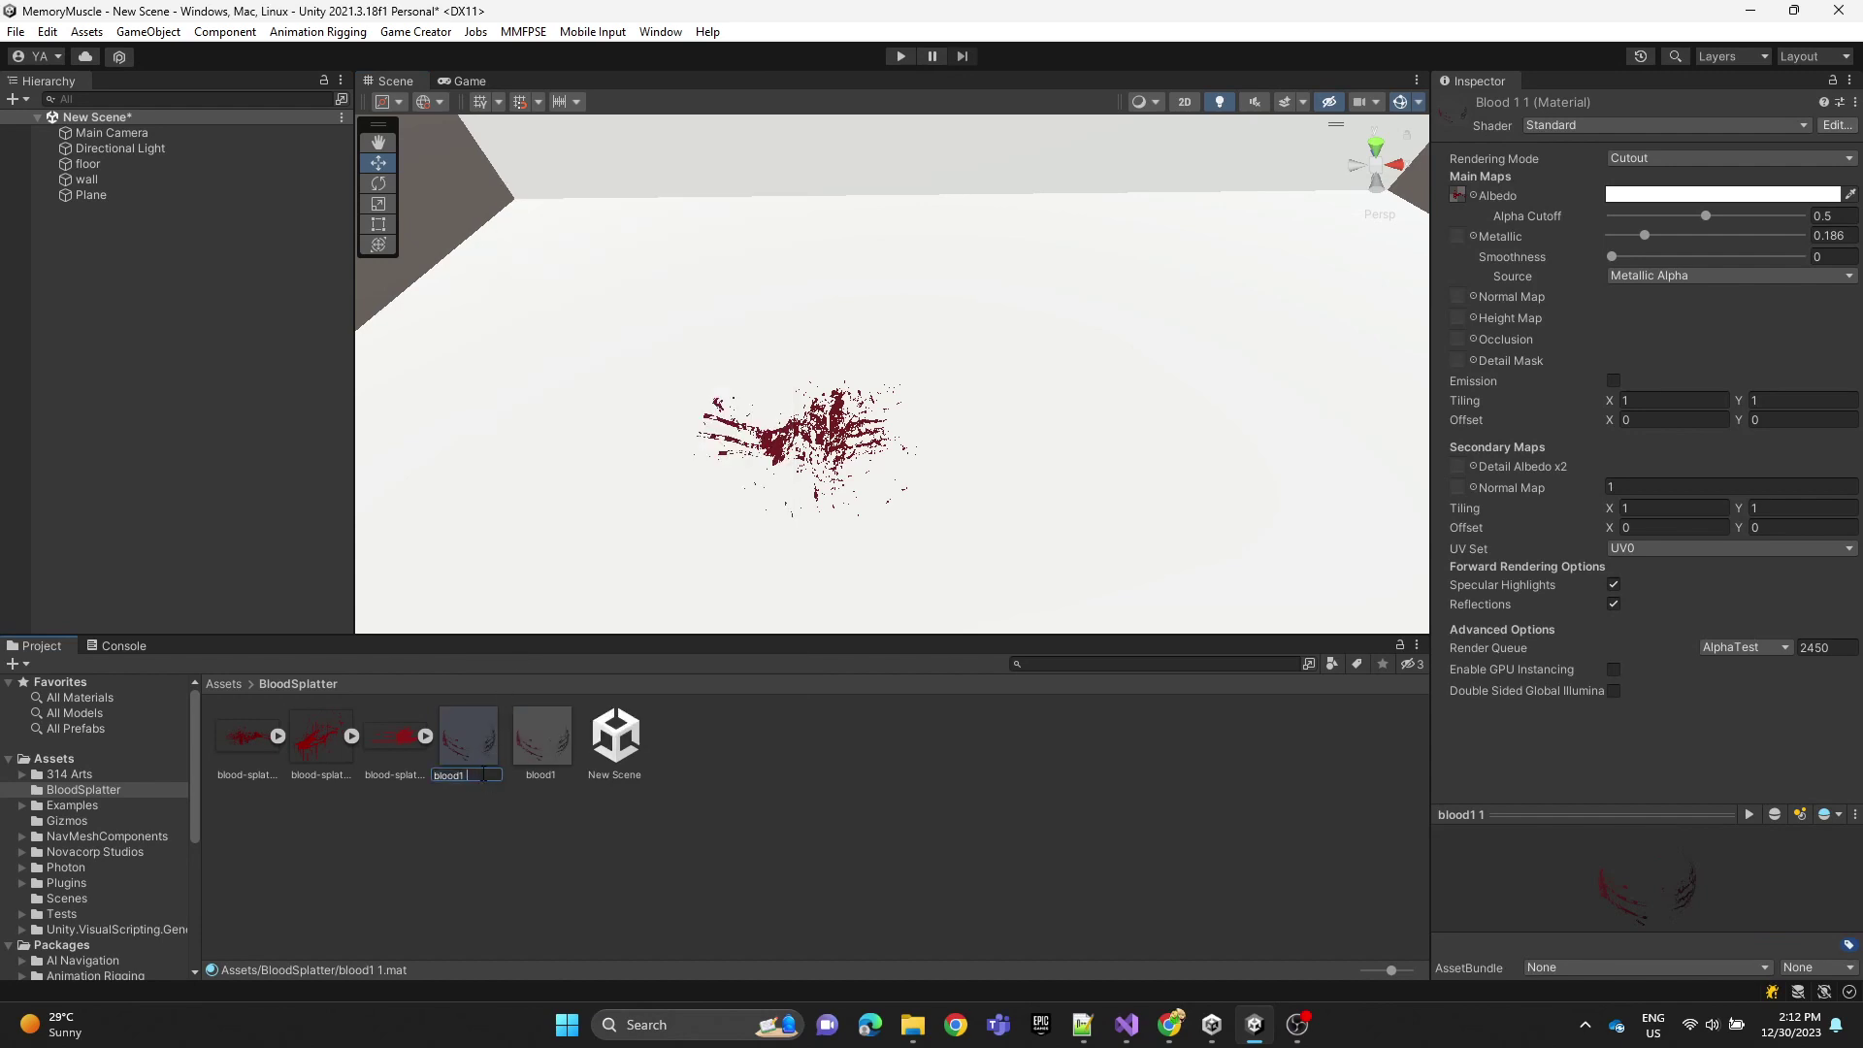
{"action": "key", "text": "Return"}
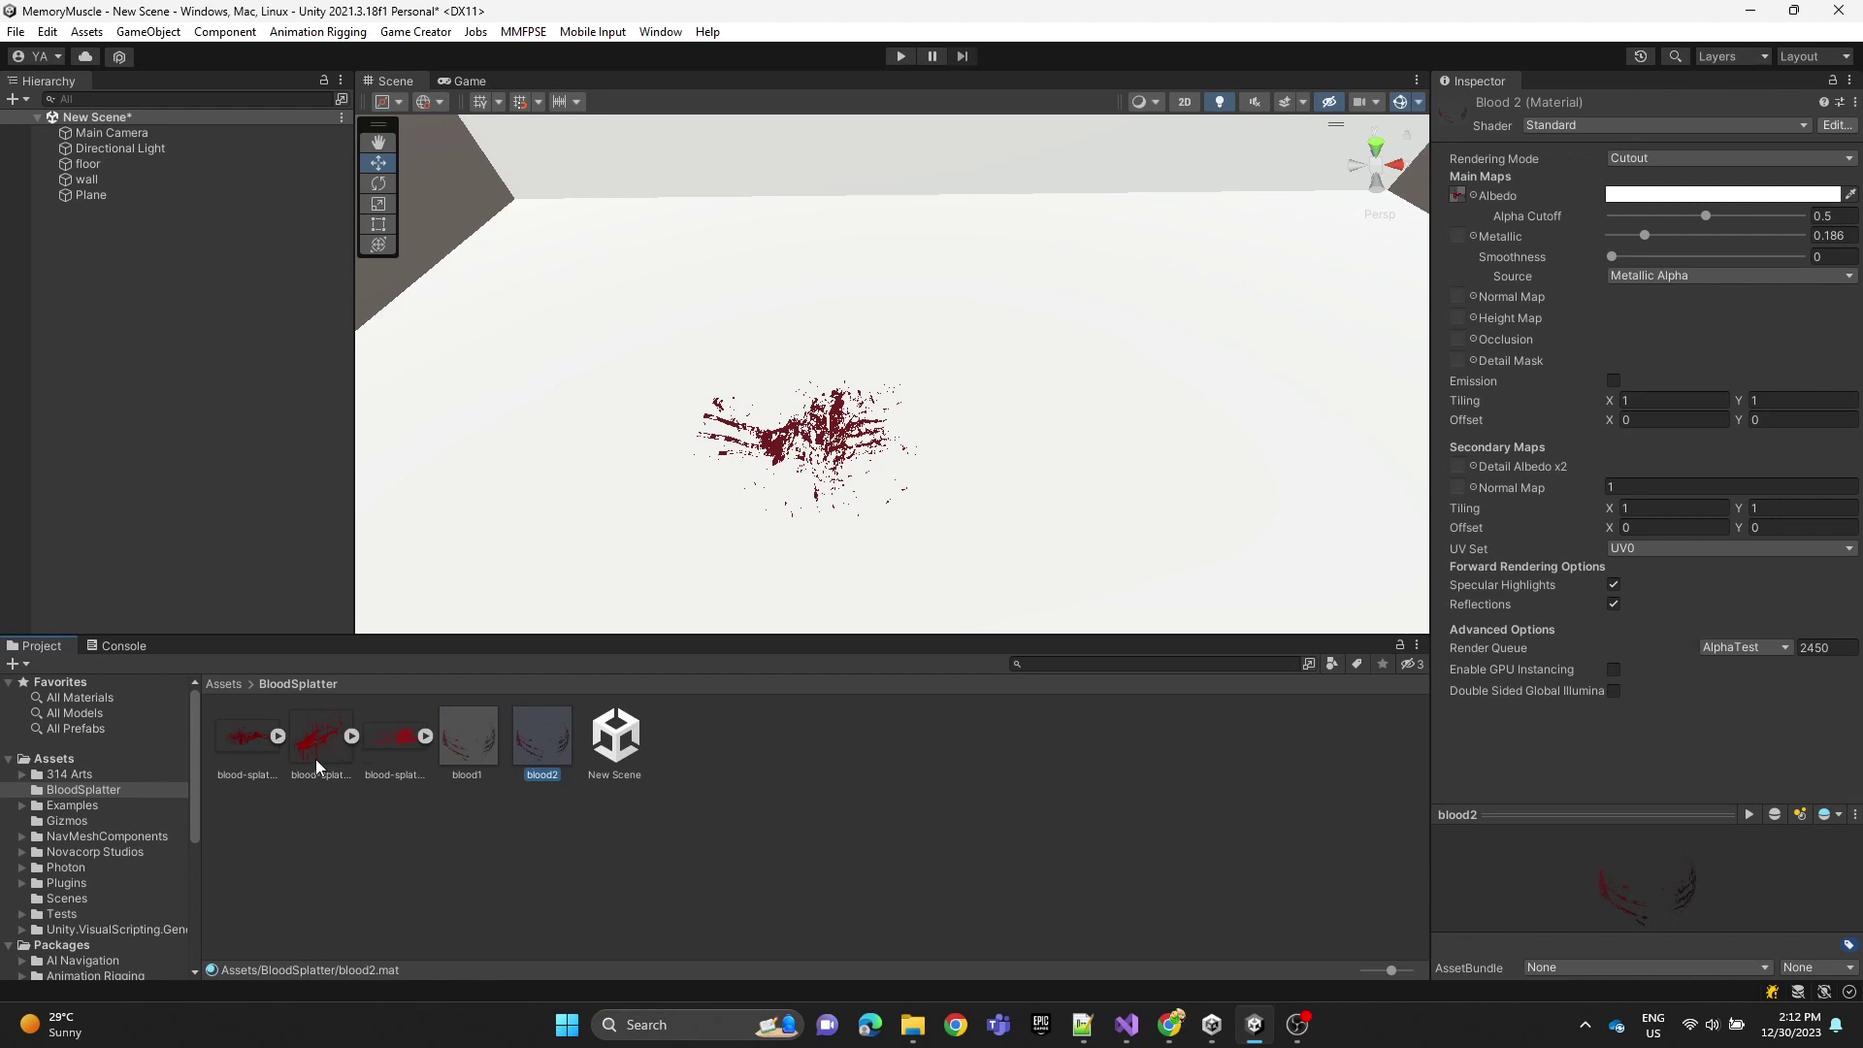
{"action": "left_click_drag", "start_coordinate": [317, 766], "coordinate": [1458, 200]}
Step: Duplicate the Plane and move the copy beside the original to about X 0.032
{"action": "left_click", "coordinate": [126, 194]}
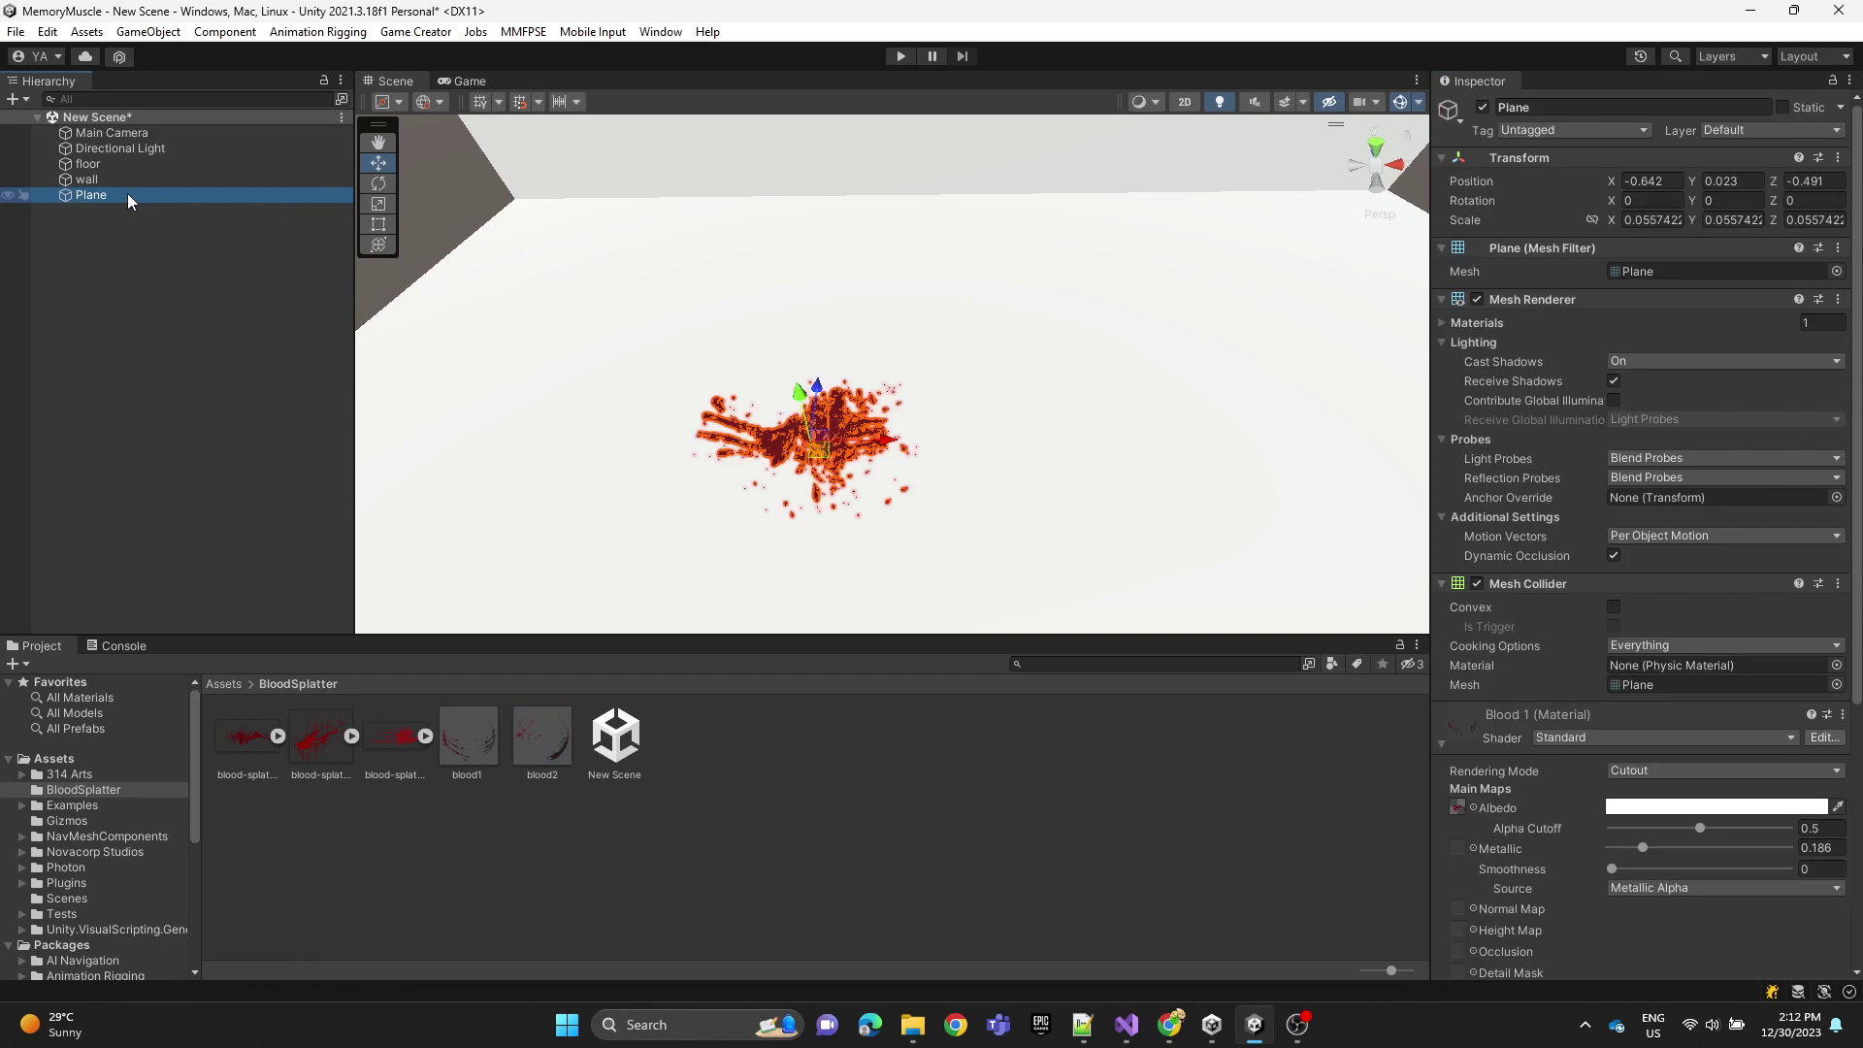
{"action": "key", "text": "ctrl+d"}
{"action": "left_click_drag", "start_coordinate": [881, 444], "coordinate": [1172, 483]}
Step: Apply the blood2 material to the duplicated plane, Plane (1)
{"action": "left_click_drag", "start_coordinate": [557, 766], "coordinate": [1057, 449]}
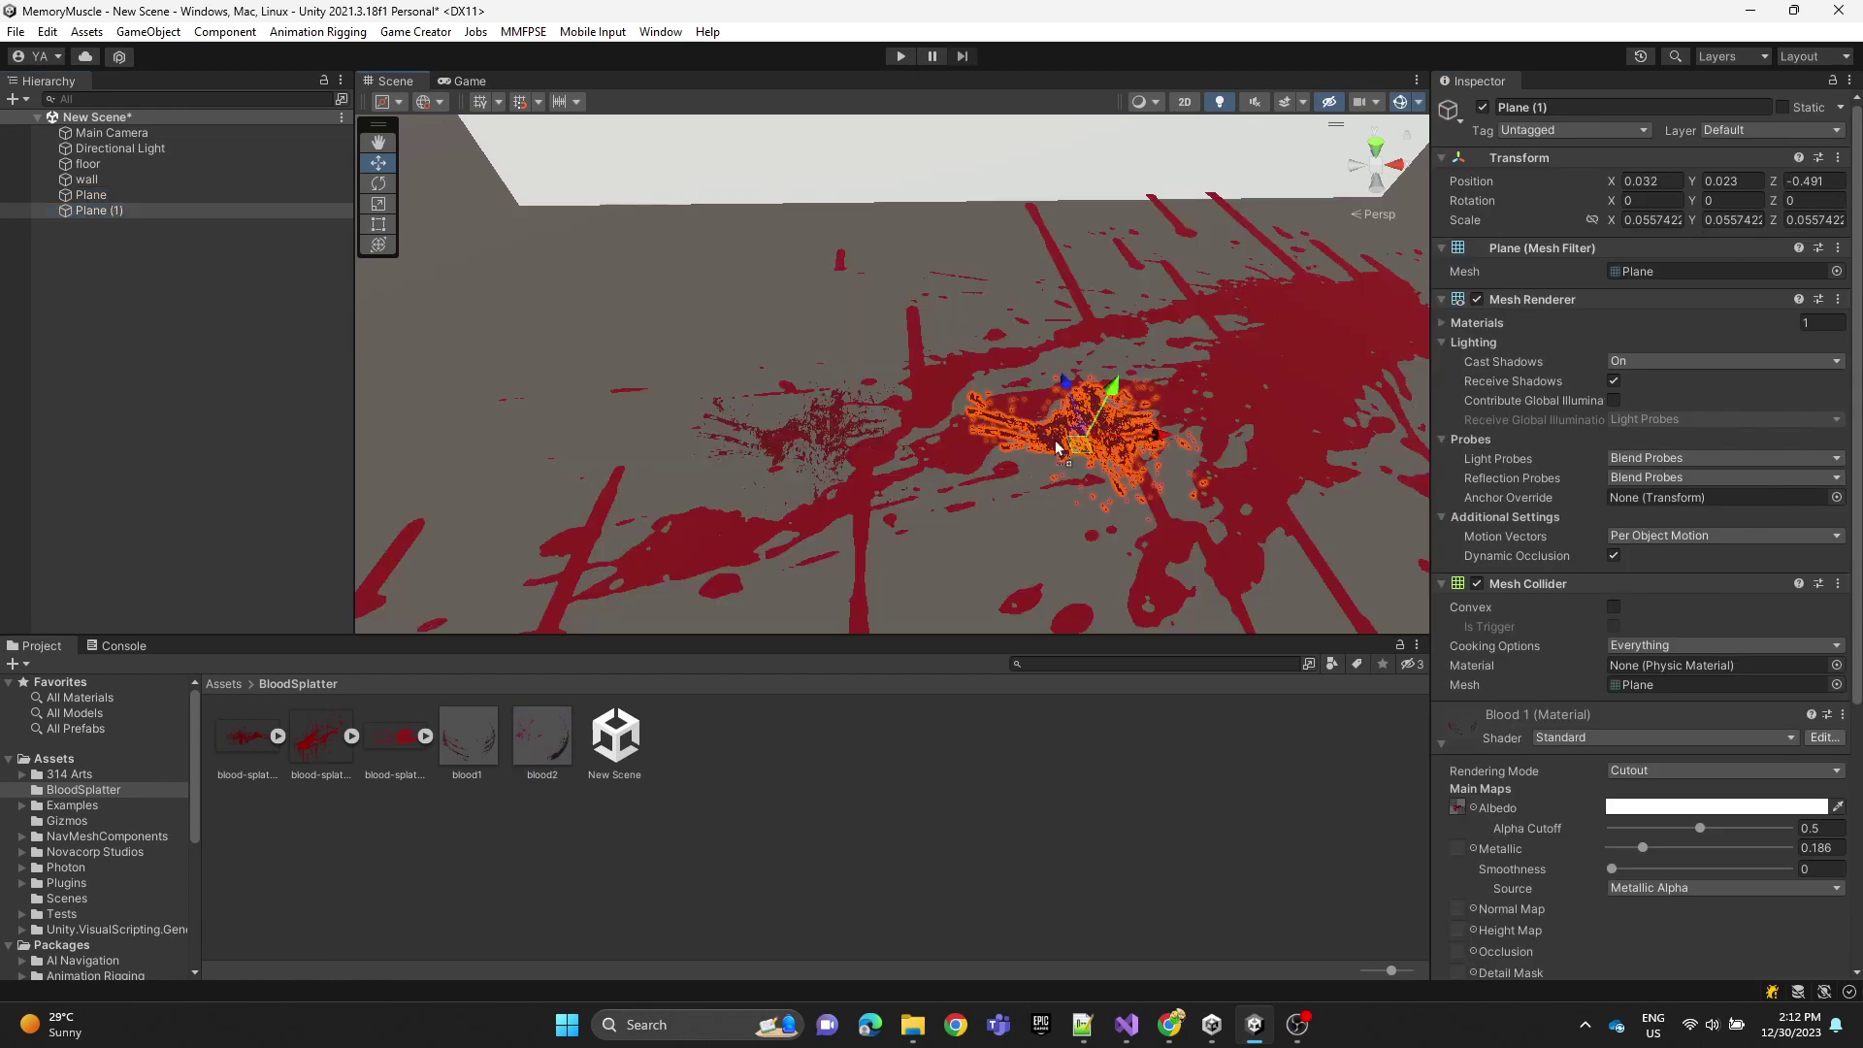
{"action": "left_click_drag", "start_coordinate": [769, 408], "coordinate": [114, 209]}
{"action": "right_click_drag", "start_coordinate": [989, 525], "coordinate": [1213, 445]}
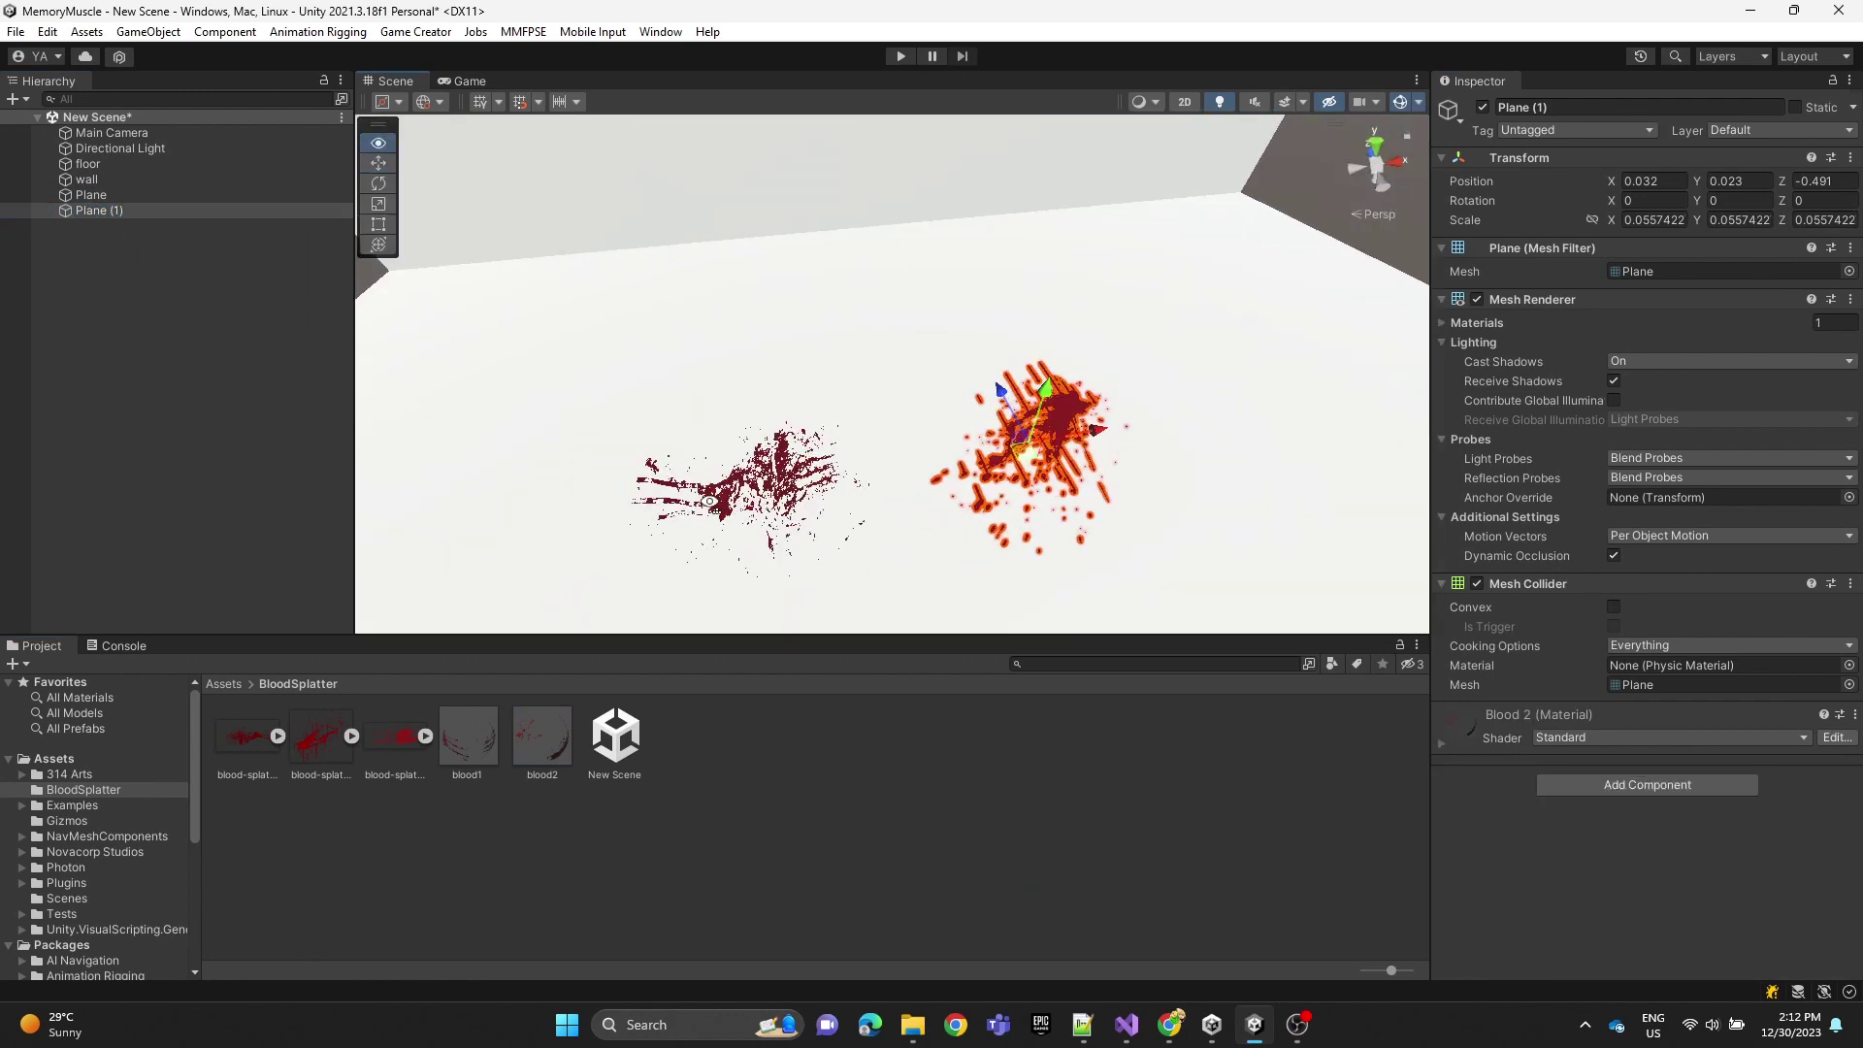
Step: Rotate Plane (1) about its vertical axis so its splatter points in a different direction
{"action": "left_click", "coordinate": [378, 185]}
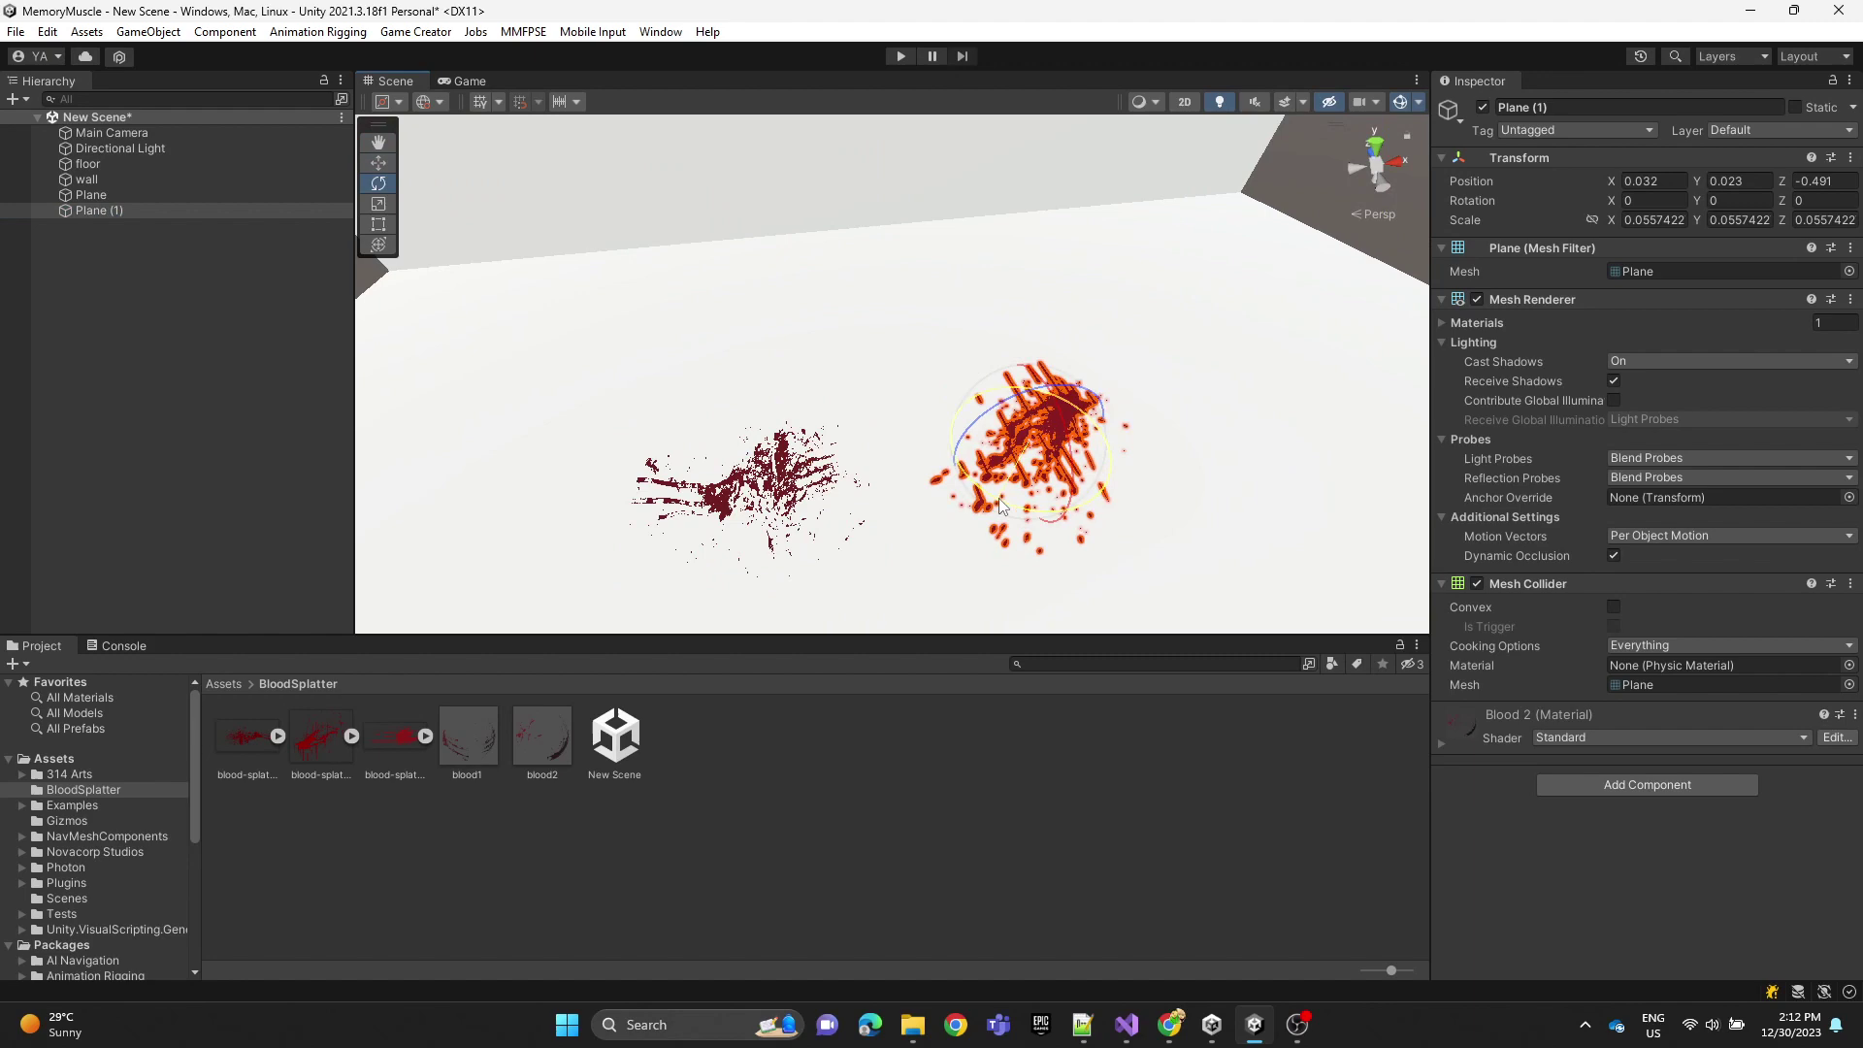
{"action": "left_click_drag", "start_coordinate": [999, 500], "coordinate": [1369, 436]}
{"action": "left_click", "coordinate": [1131, 727]}
{"action": "right_click_drag", "start_coordinate": [1037, 455], "coordinate": [982, 436]}
{"action": "scroll", "coordinate": [1043, 475], "scroll_direction": "up", "scroll_amount": 5}
Step: Select Plane (1) and darken its blood2 material's albedo colour from white to light grey
{"action": "left_click", "coordinate": [971, 383]}
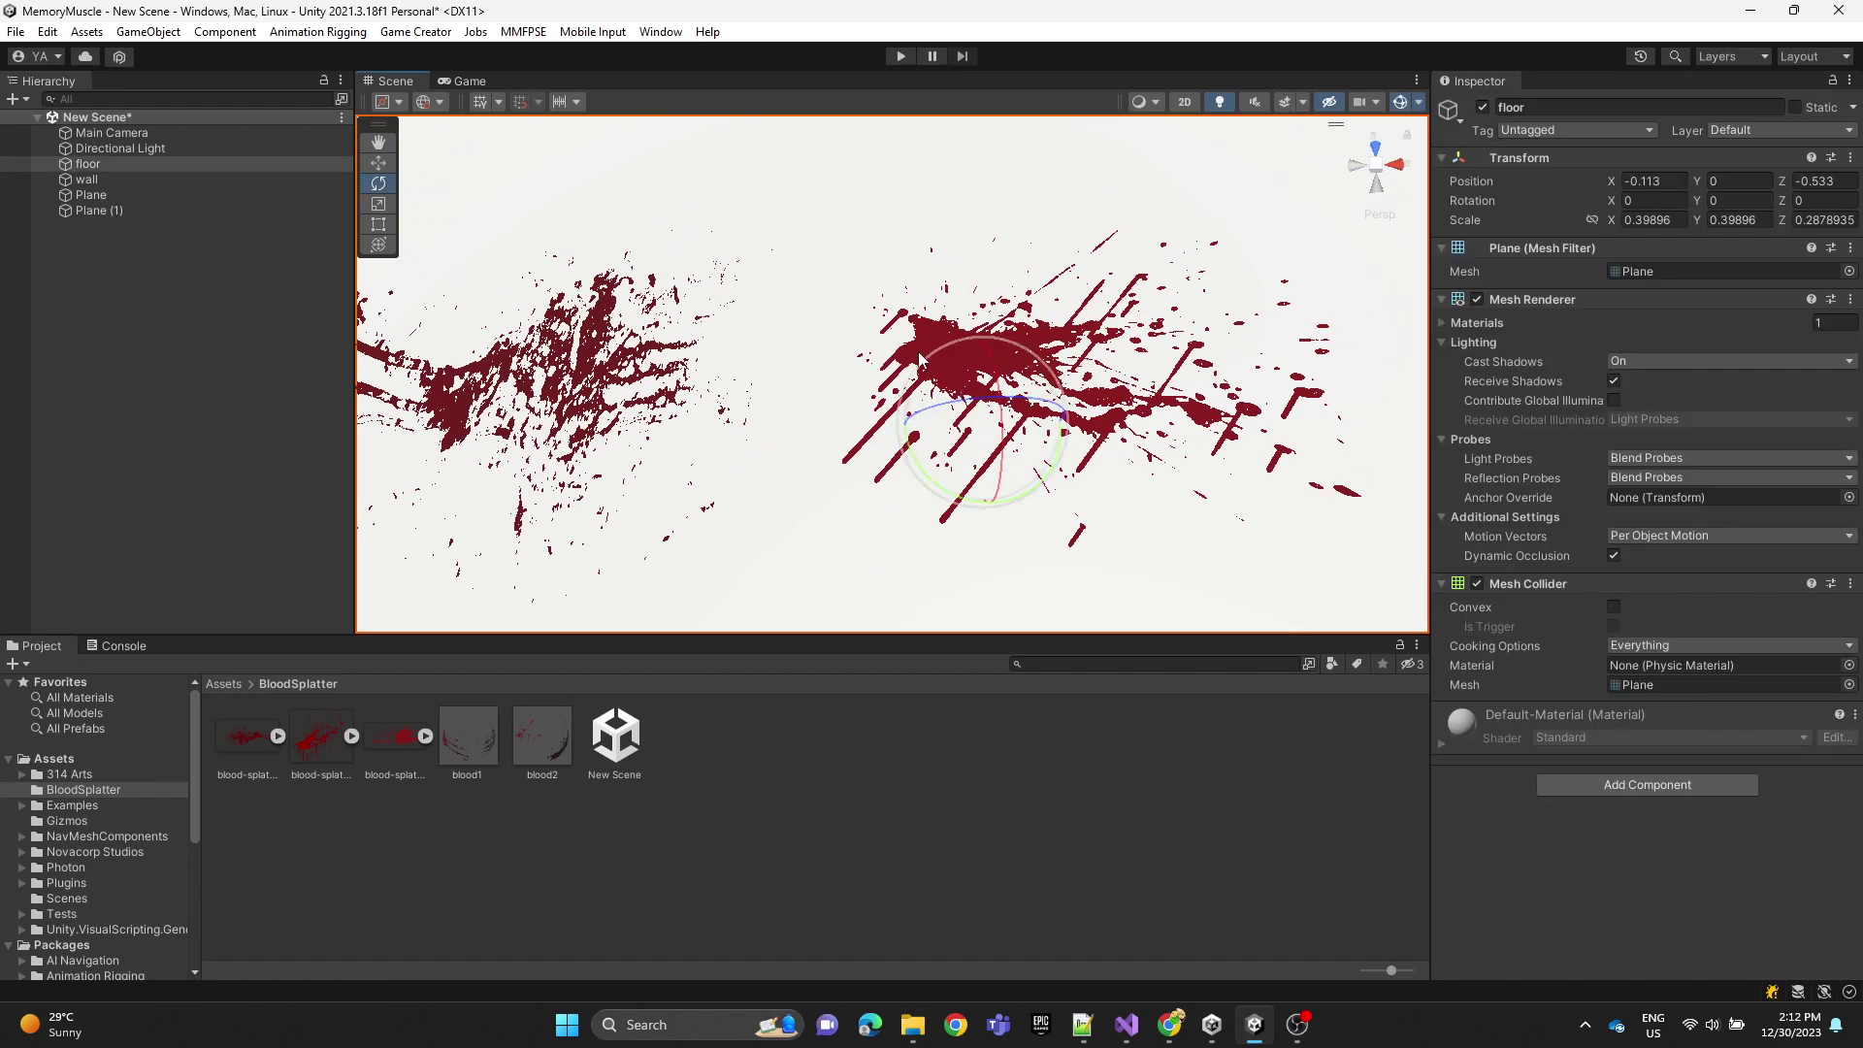
{"action": "left_click", "coordinate": [99, 210]}
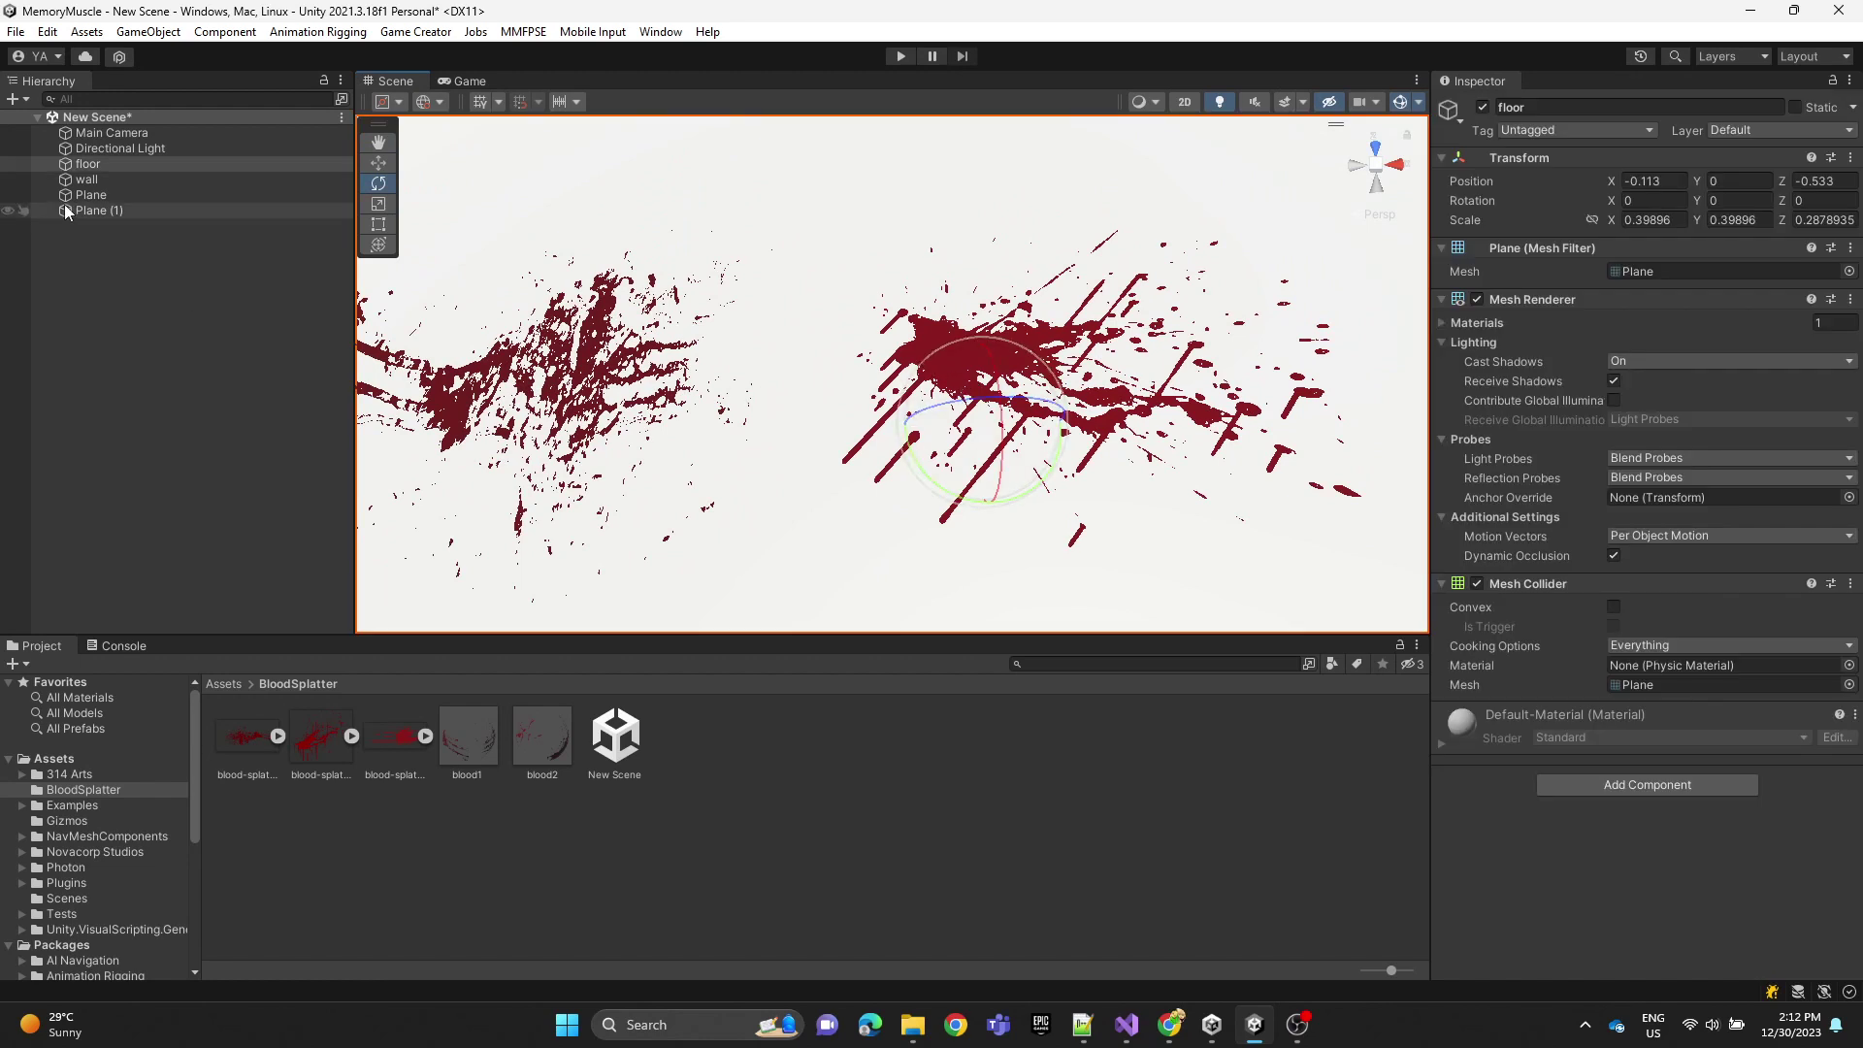
{"action": "left_click", "coordinate": [1457, 715]}
{"action": "scroll", "coordinate": [1511, 776], "scroll_direction": "down", "scroll_amount": 1}
{"action": "left_click", "coordinate": [1615, 754]}
{"action": "left_click_drag", "start_coordinate": [1710, 661], "coordinate": [1667, 677]}
{"action": "left_click", "coordinate": [1207, 848]}
Step: Duplicate the blood2 material, rename the copy blood3, and assign the dripping splatter image as its albedo texture
{"action": "right_click_drag", "start_coordinate": [811, 485], "coordinate": [801, 424]}
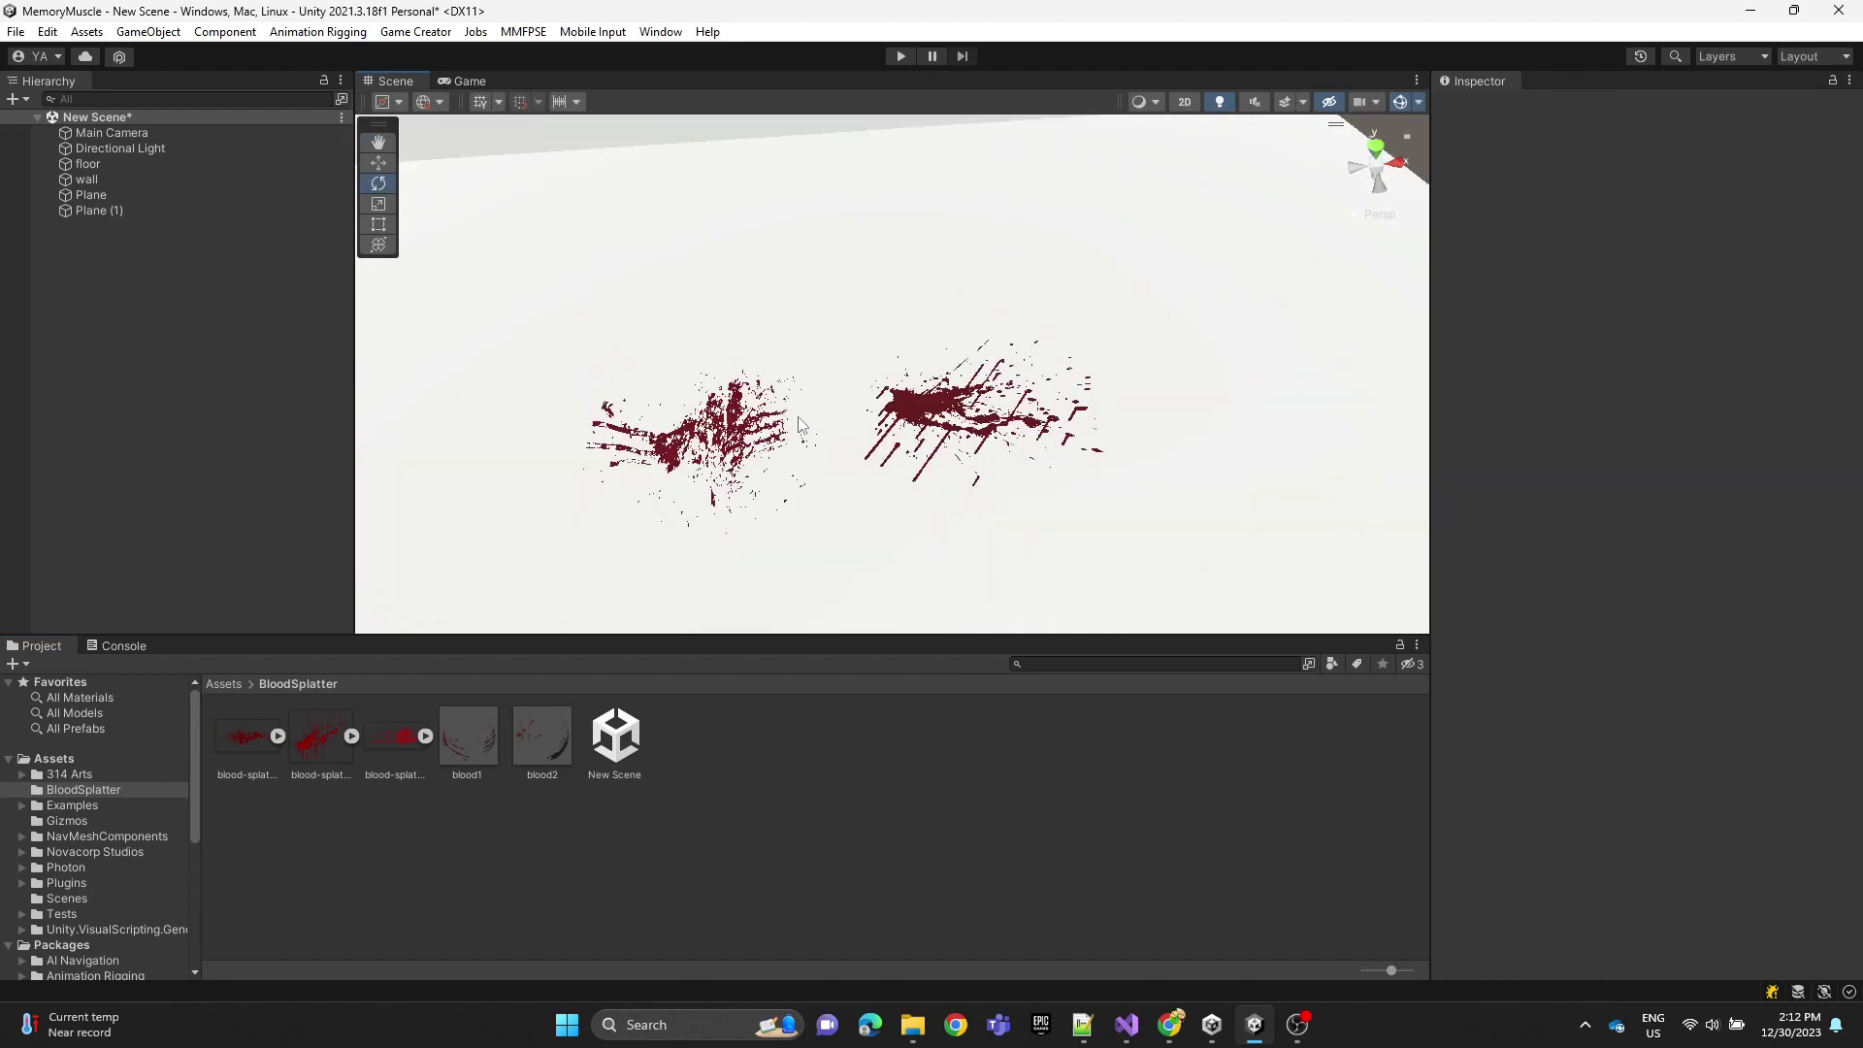
{"action": "left_click", "coordinate": [556, 735]}
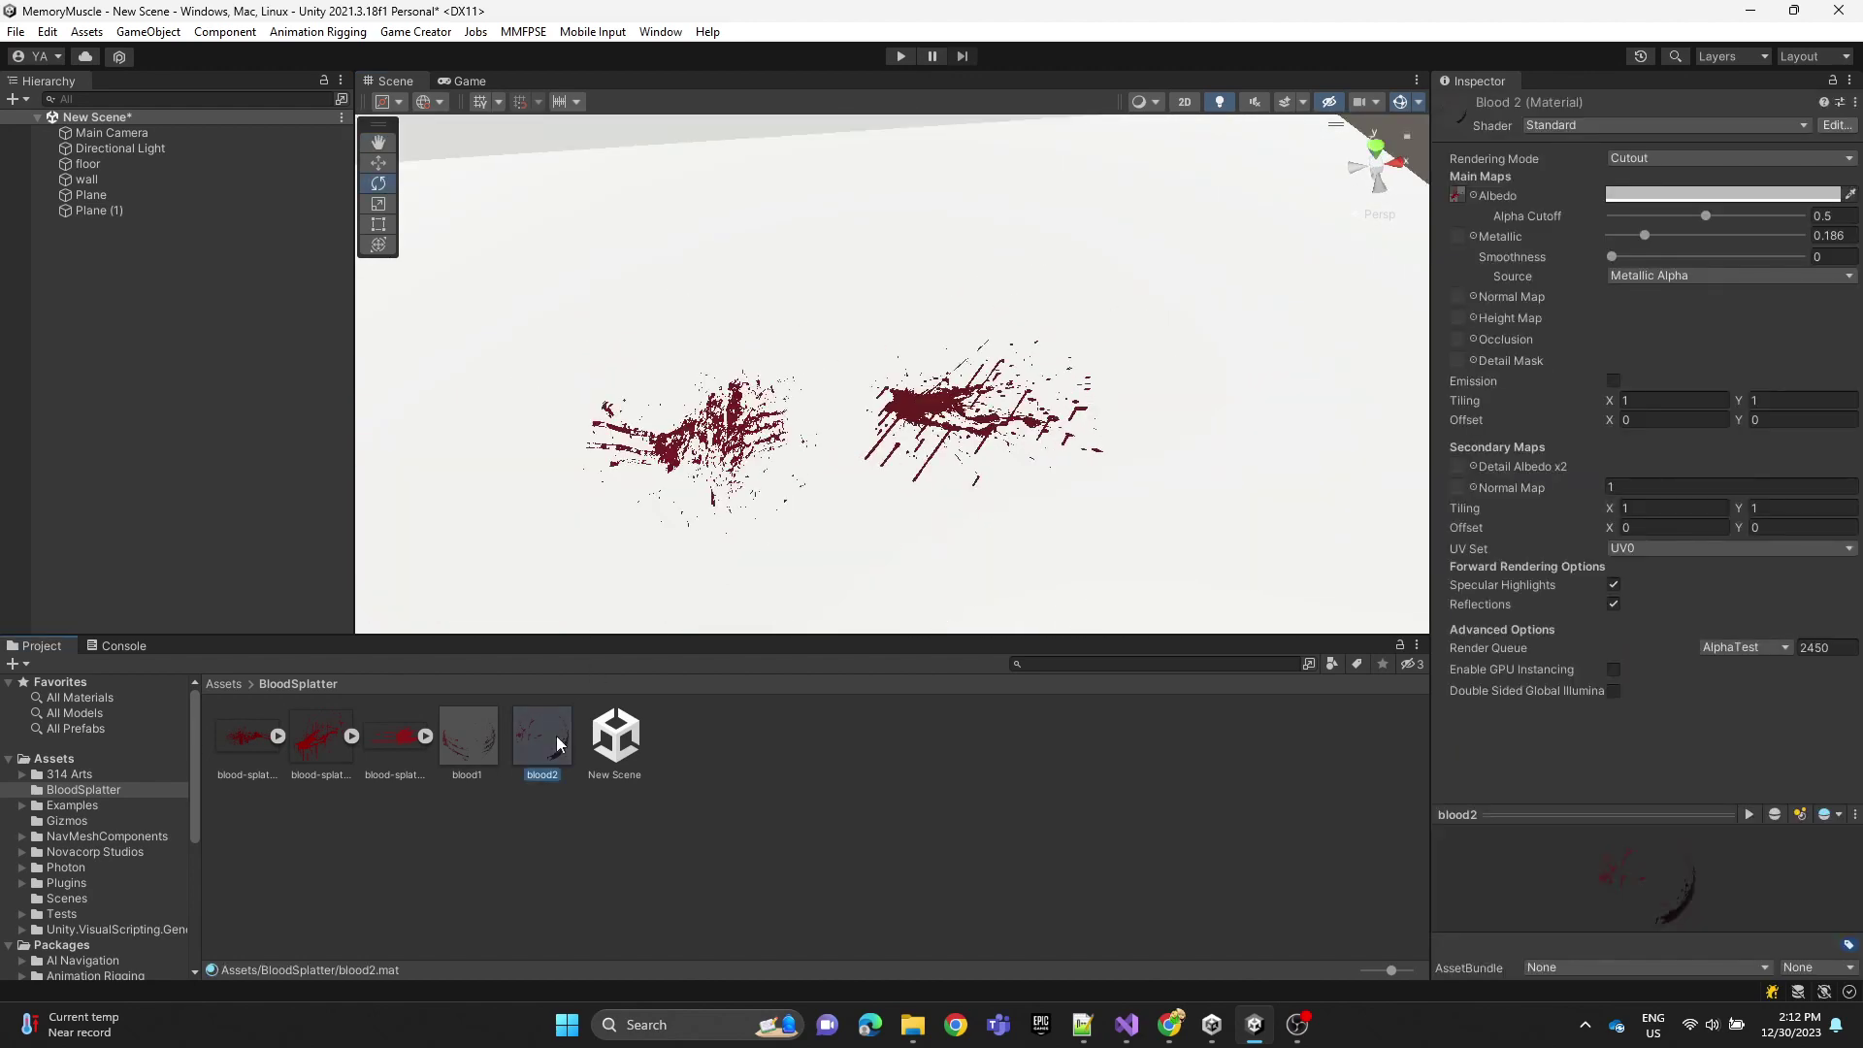
{"action": "right_click", "coordinate": [555, 735]}
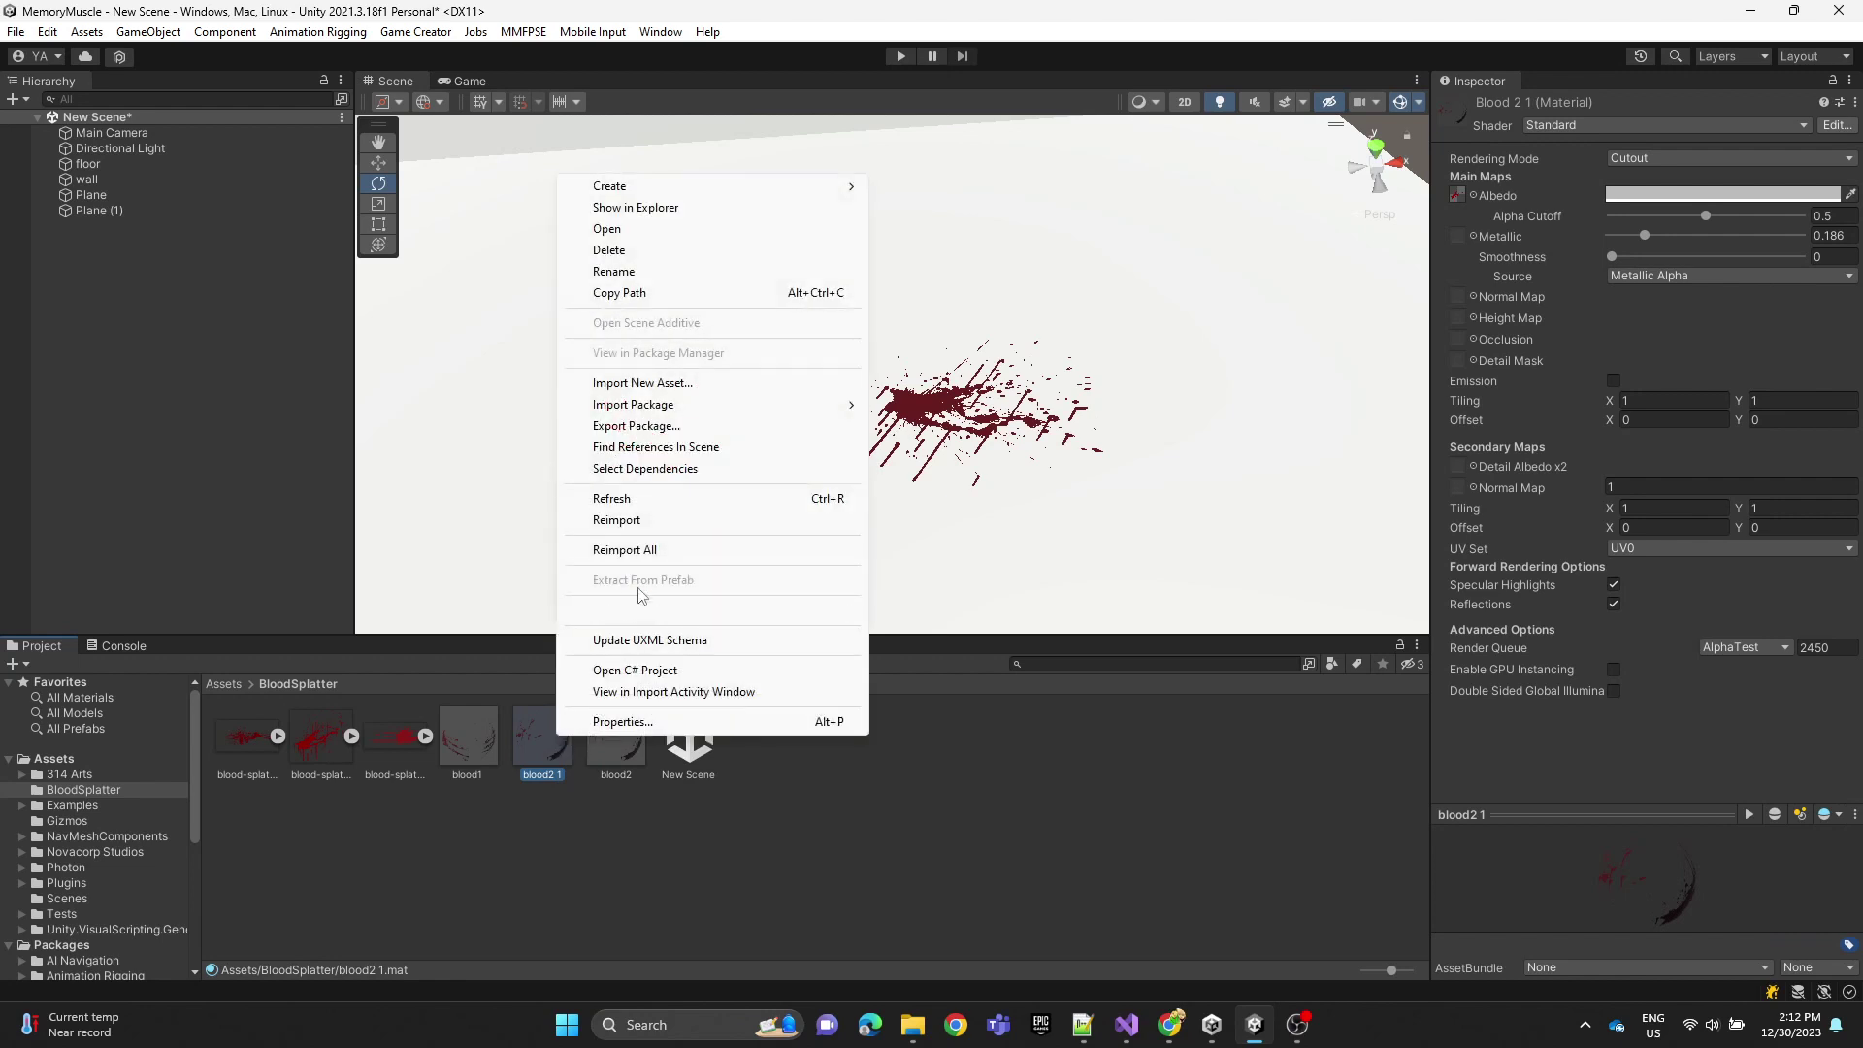
{"action": "left_click", "coordinate": [621, 272]}
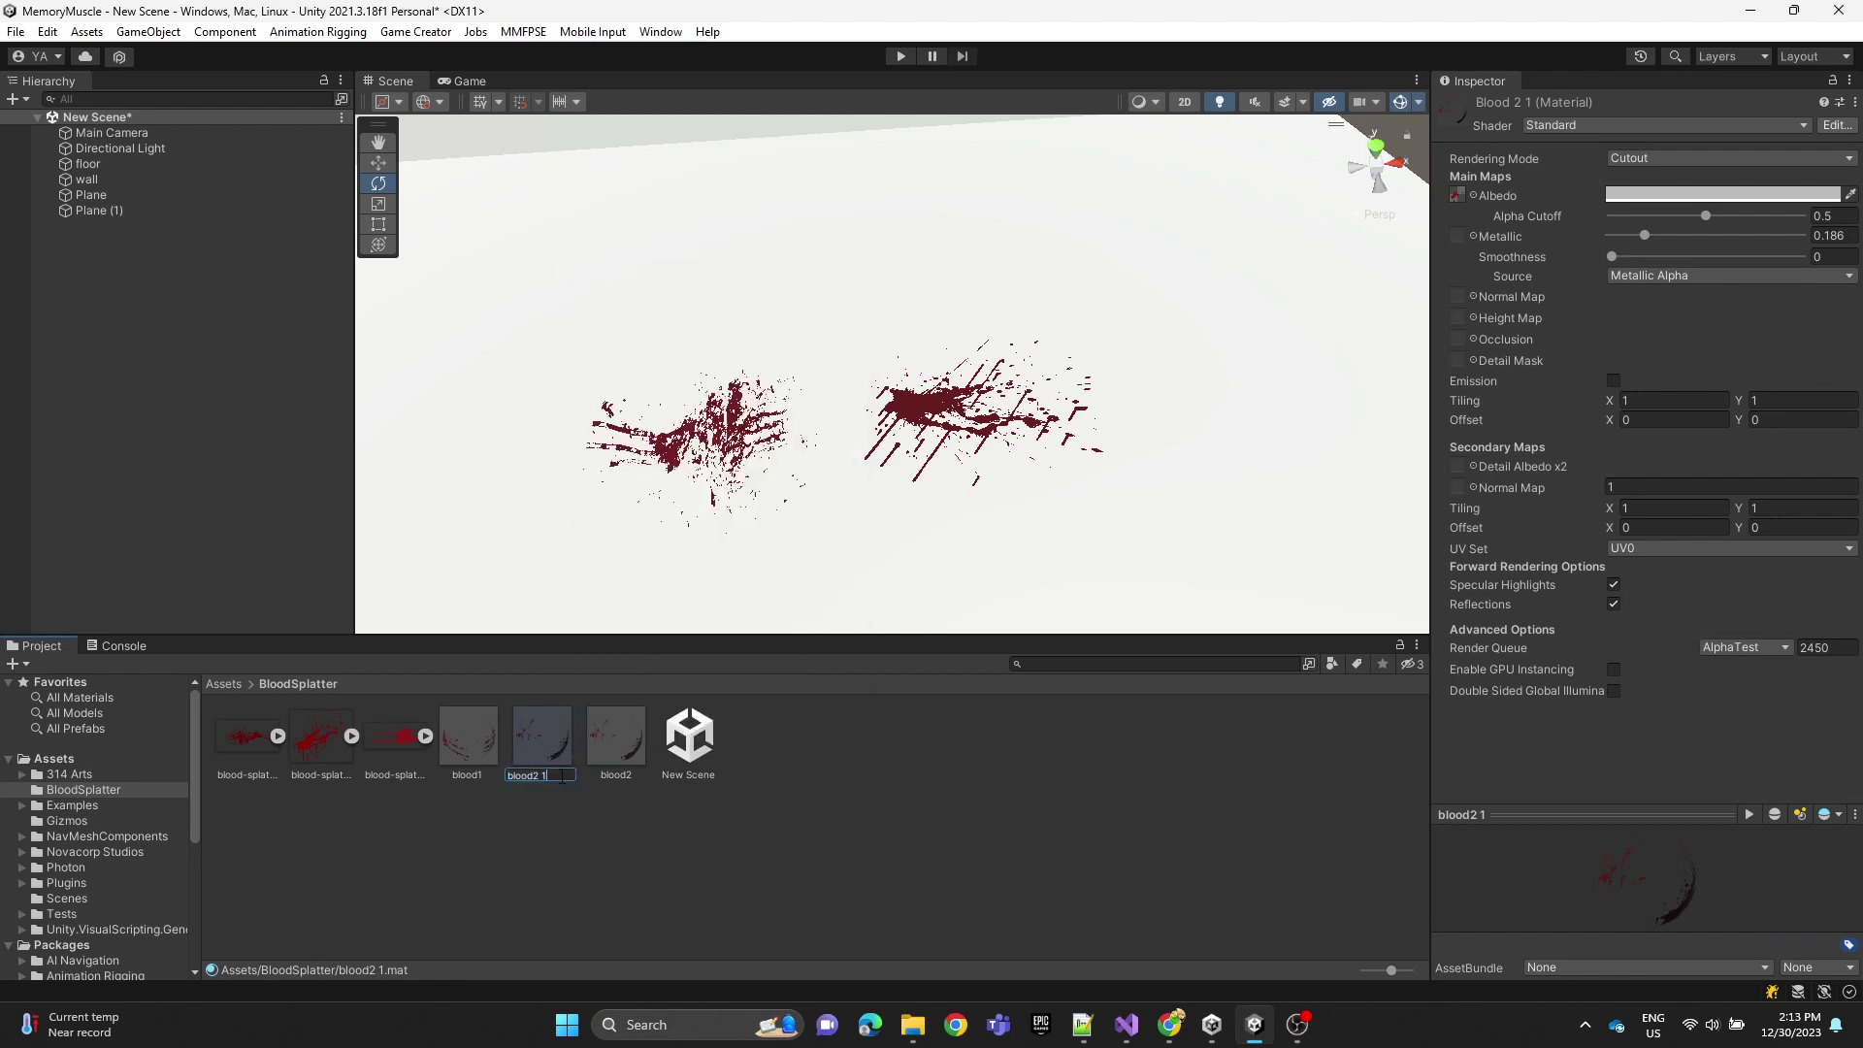
{"action": "key", "text": "Return"}
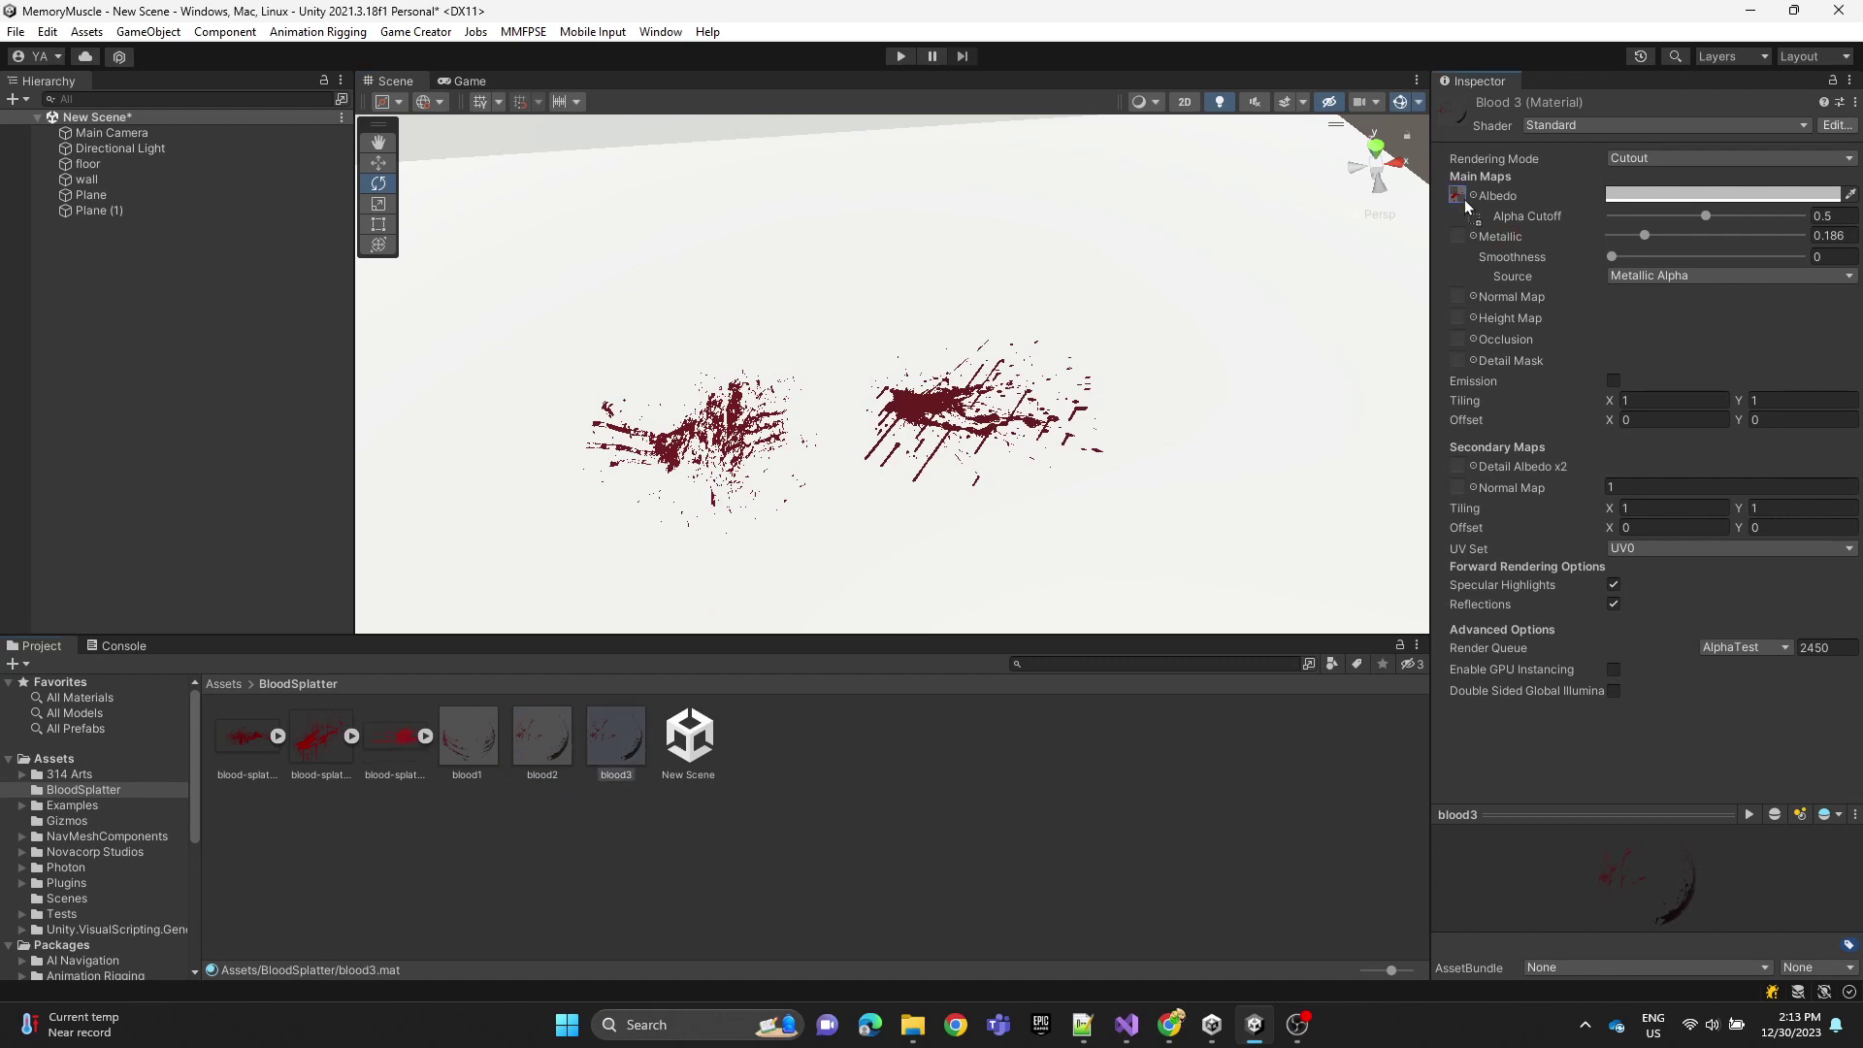
Step: Duplicate Plane (1), move the copy toward the wall to about X -0.395, Z 0.288, and apply the blood3 material to it
{"action": "left_click", "coordinate": [175, 212]}
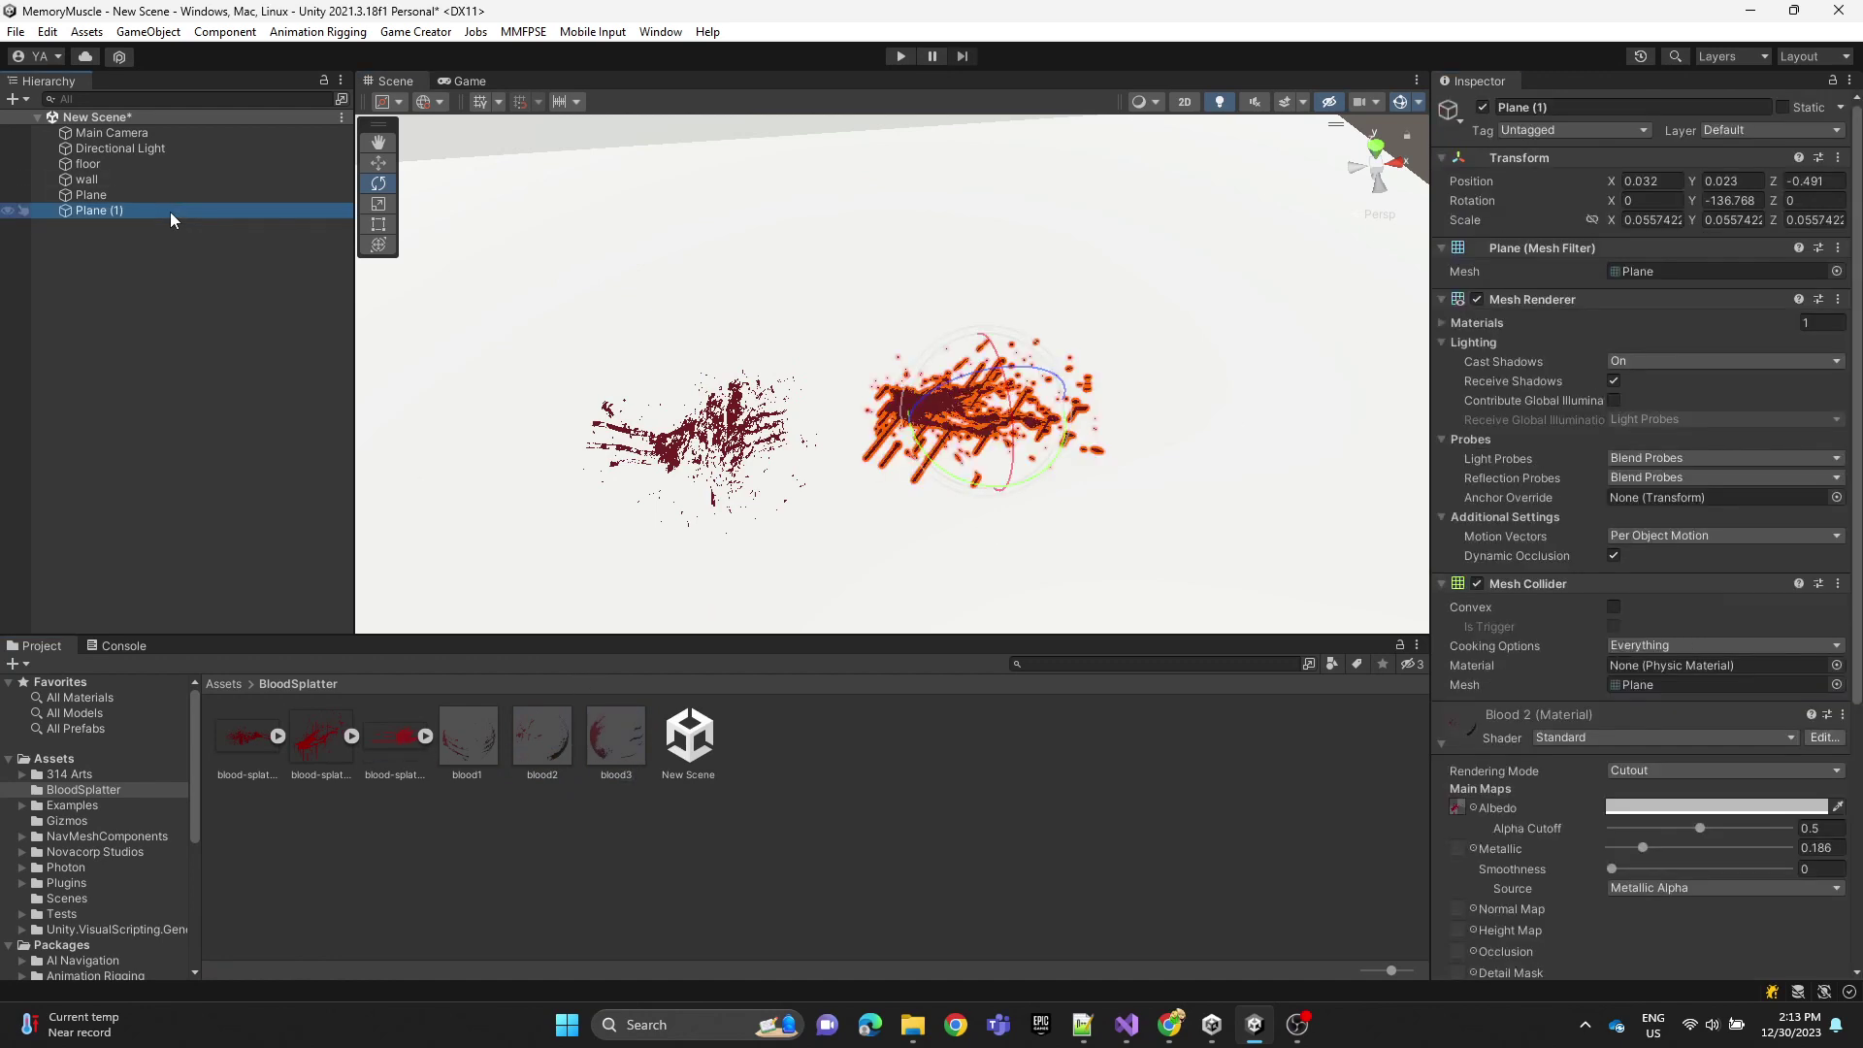
{"action": "key", "text": "ctrl+d"}
{"action": "key", "text": "w"}
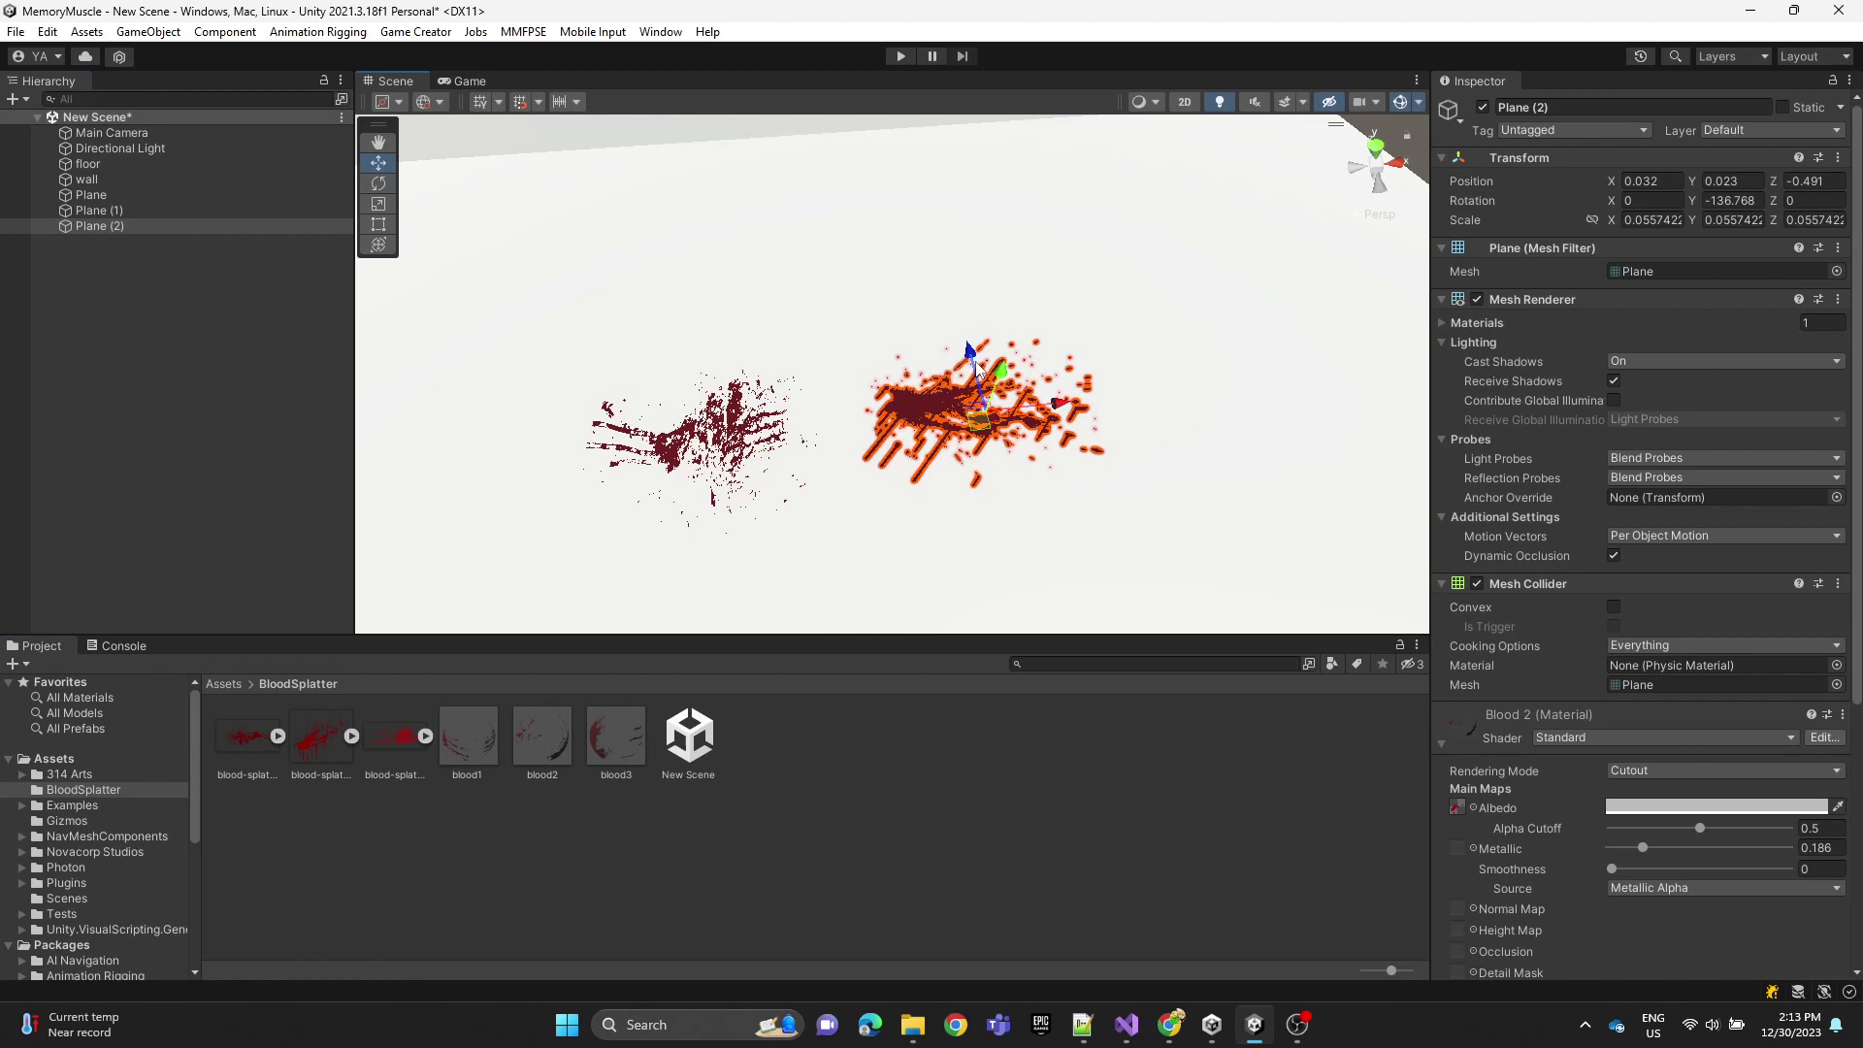
{"action": "left_click_drag", "start_coordinate": [976, 360], "coordinate": [815, 199]}
{"action": "key", "text": "f"}
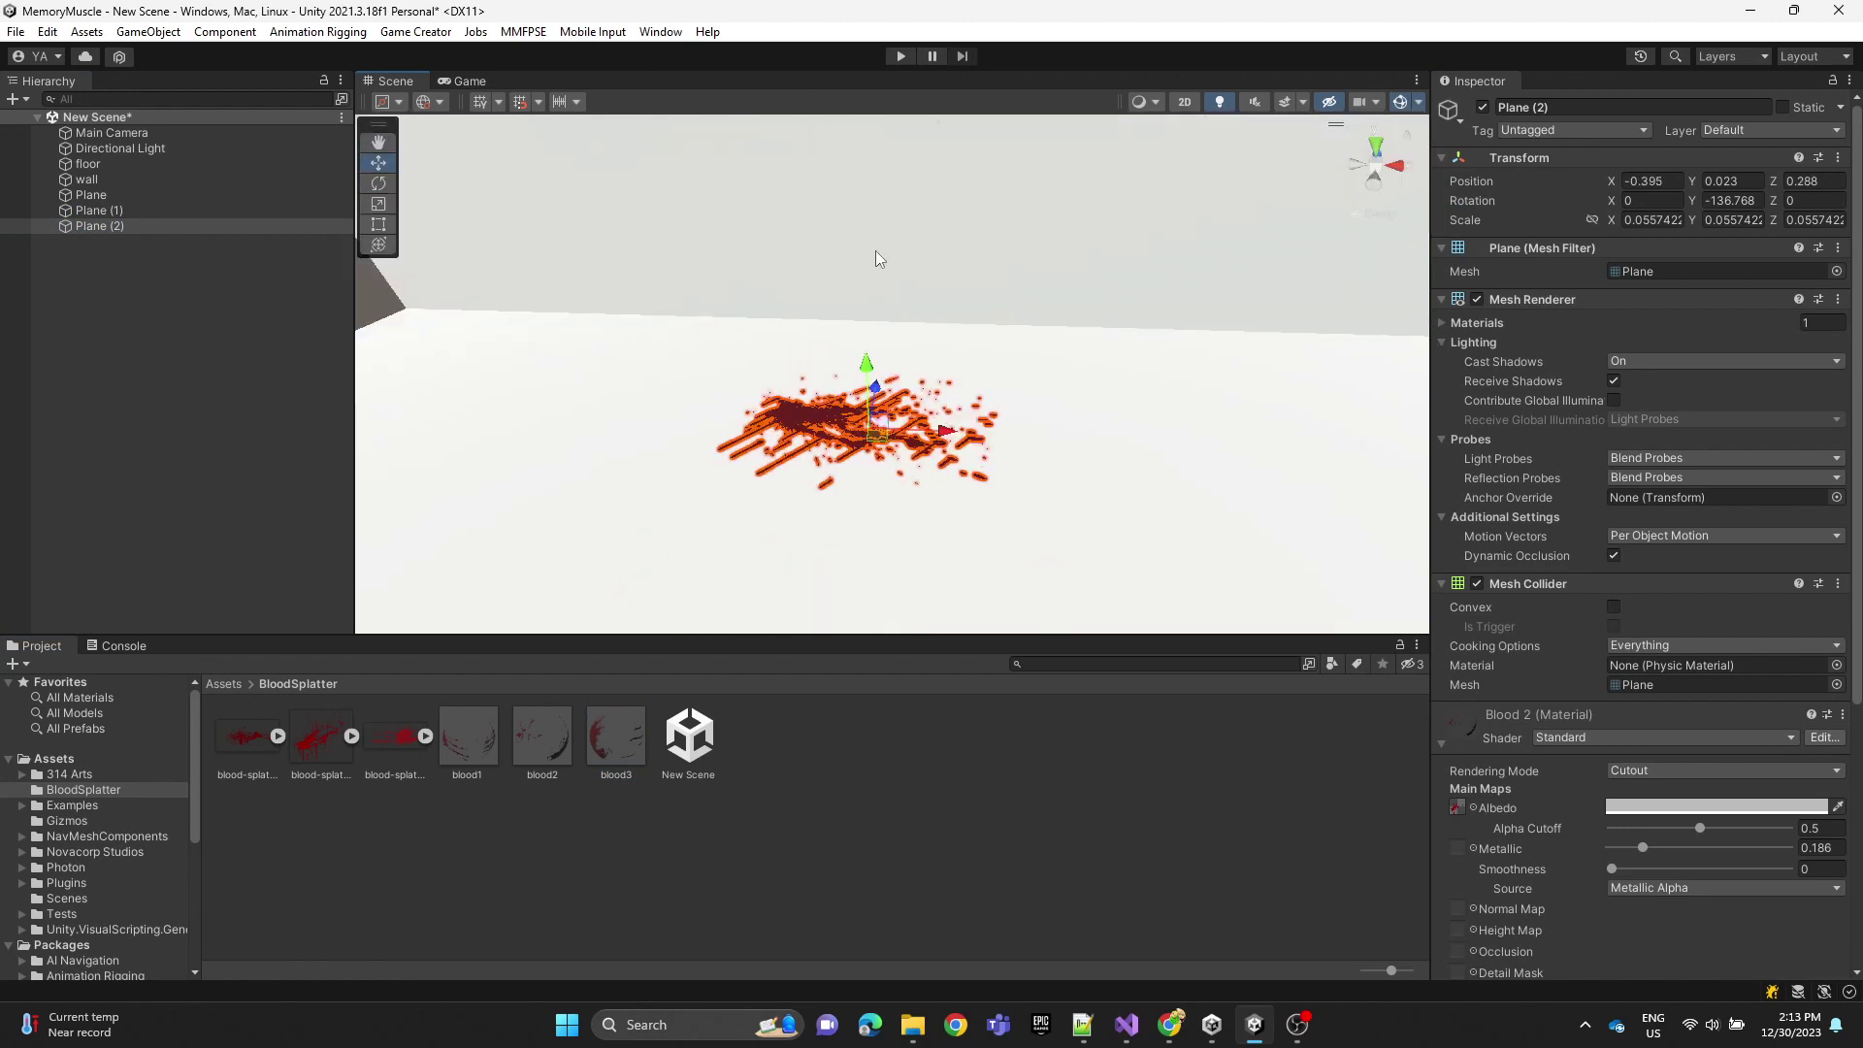
{"action": "left_click_drag", "start_coordinate": [619, 741], "coordinate": [132, 225]}
{"action": "right_click_drag", "start_coordinate": [908, 452], "coordinate": [869, 459]}
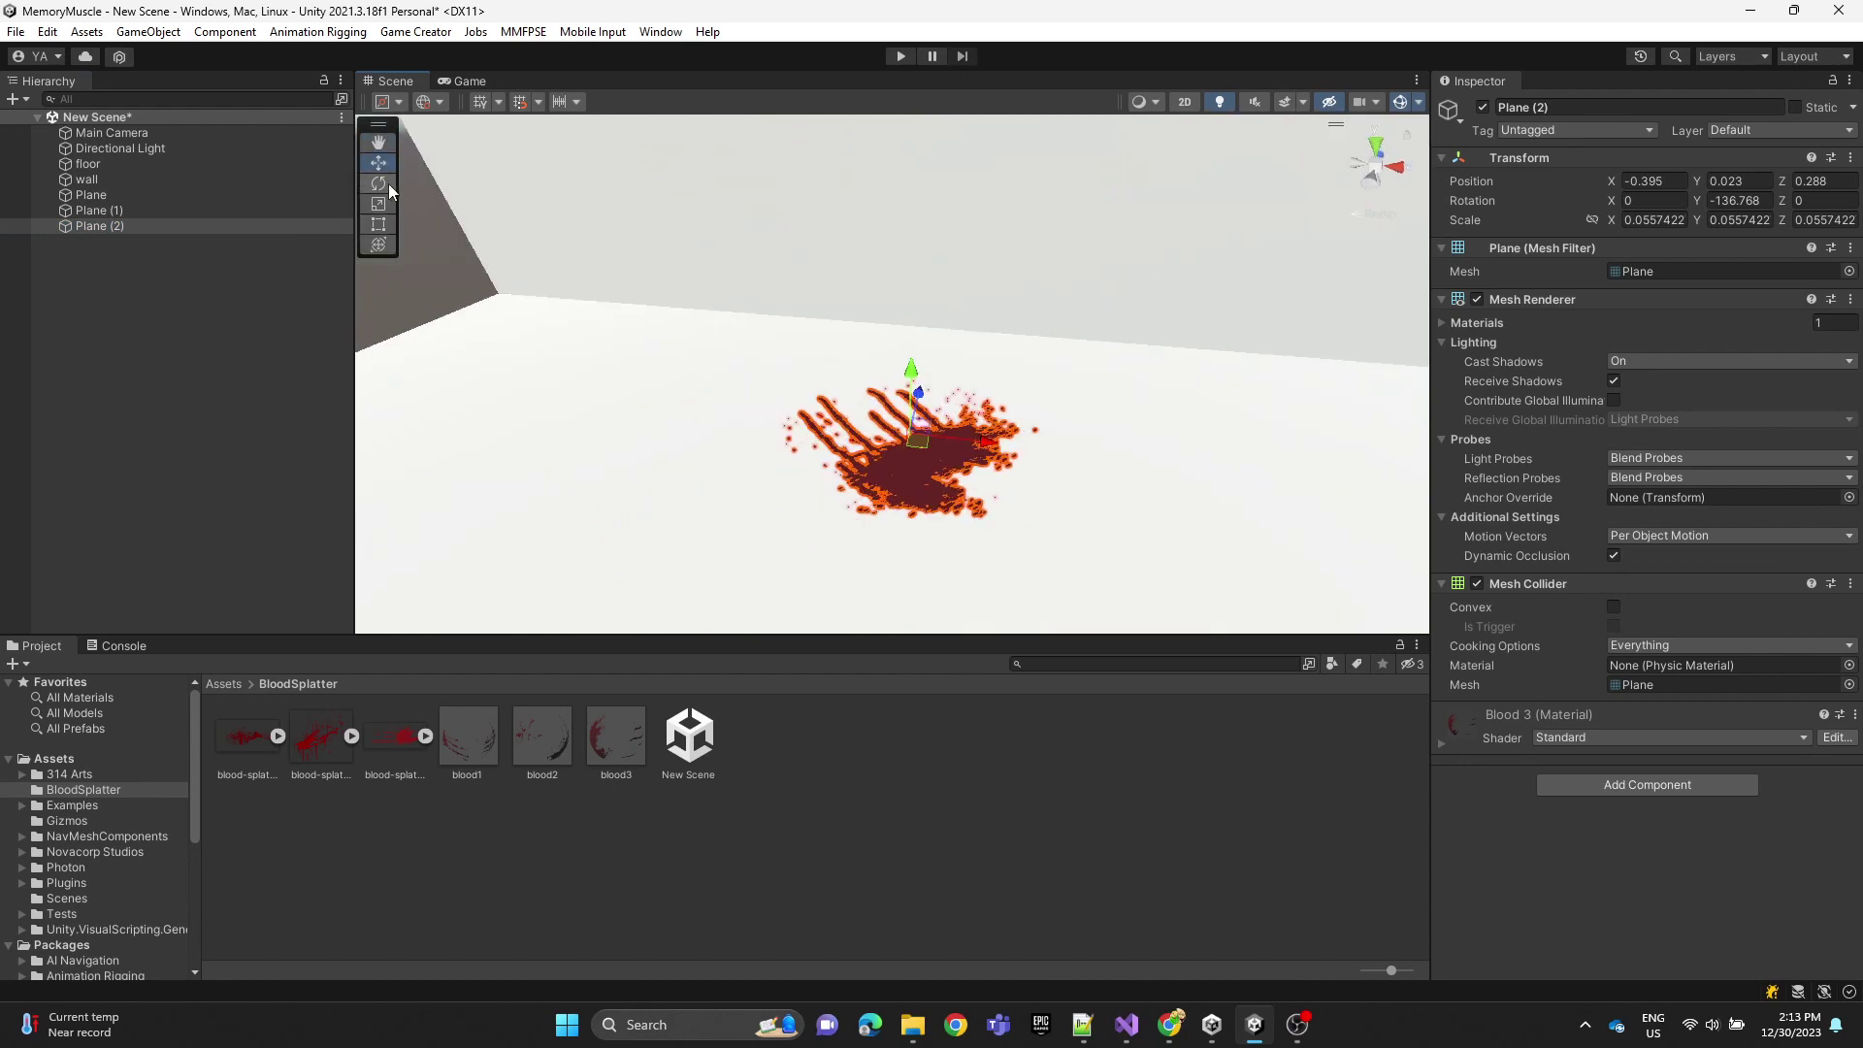
Step: Tilt Plane (2) upright with its drips pointing down and move it in front of the wall, to about Y 0.287, Z 0.803
{"action": "mouse_move", "coordinate": [882, 479]}
{"action": "left_mouse_down"}
{"action": "mouse_move", "coordinate": [1009, 485]}
{"action": "mouse_move", "coordinate": [950, 505]}
{"action": "mouse_move", "coordinate": [853, 490]}
{"action": "left_mouse_up"}
{"action": "left_click_drag", "start_coordinate": [910, 372], "coordinate": [956, 238]}
{"action": "scroll", "coordinate": [971, 233], "scroll_direction": "up", "scroll_amount": 6}
{"action": "middle_click_drag", "start_coordinate": [995, 155], "coordinate": [1012, 215]}
{"action": "scroll", "coordinate": [1009, 223], "scroll_direction": "down", "scroll_amount": 5}
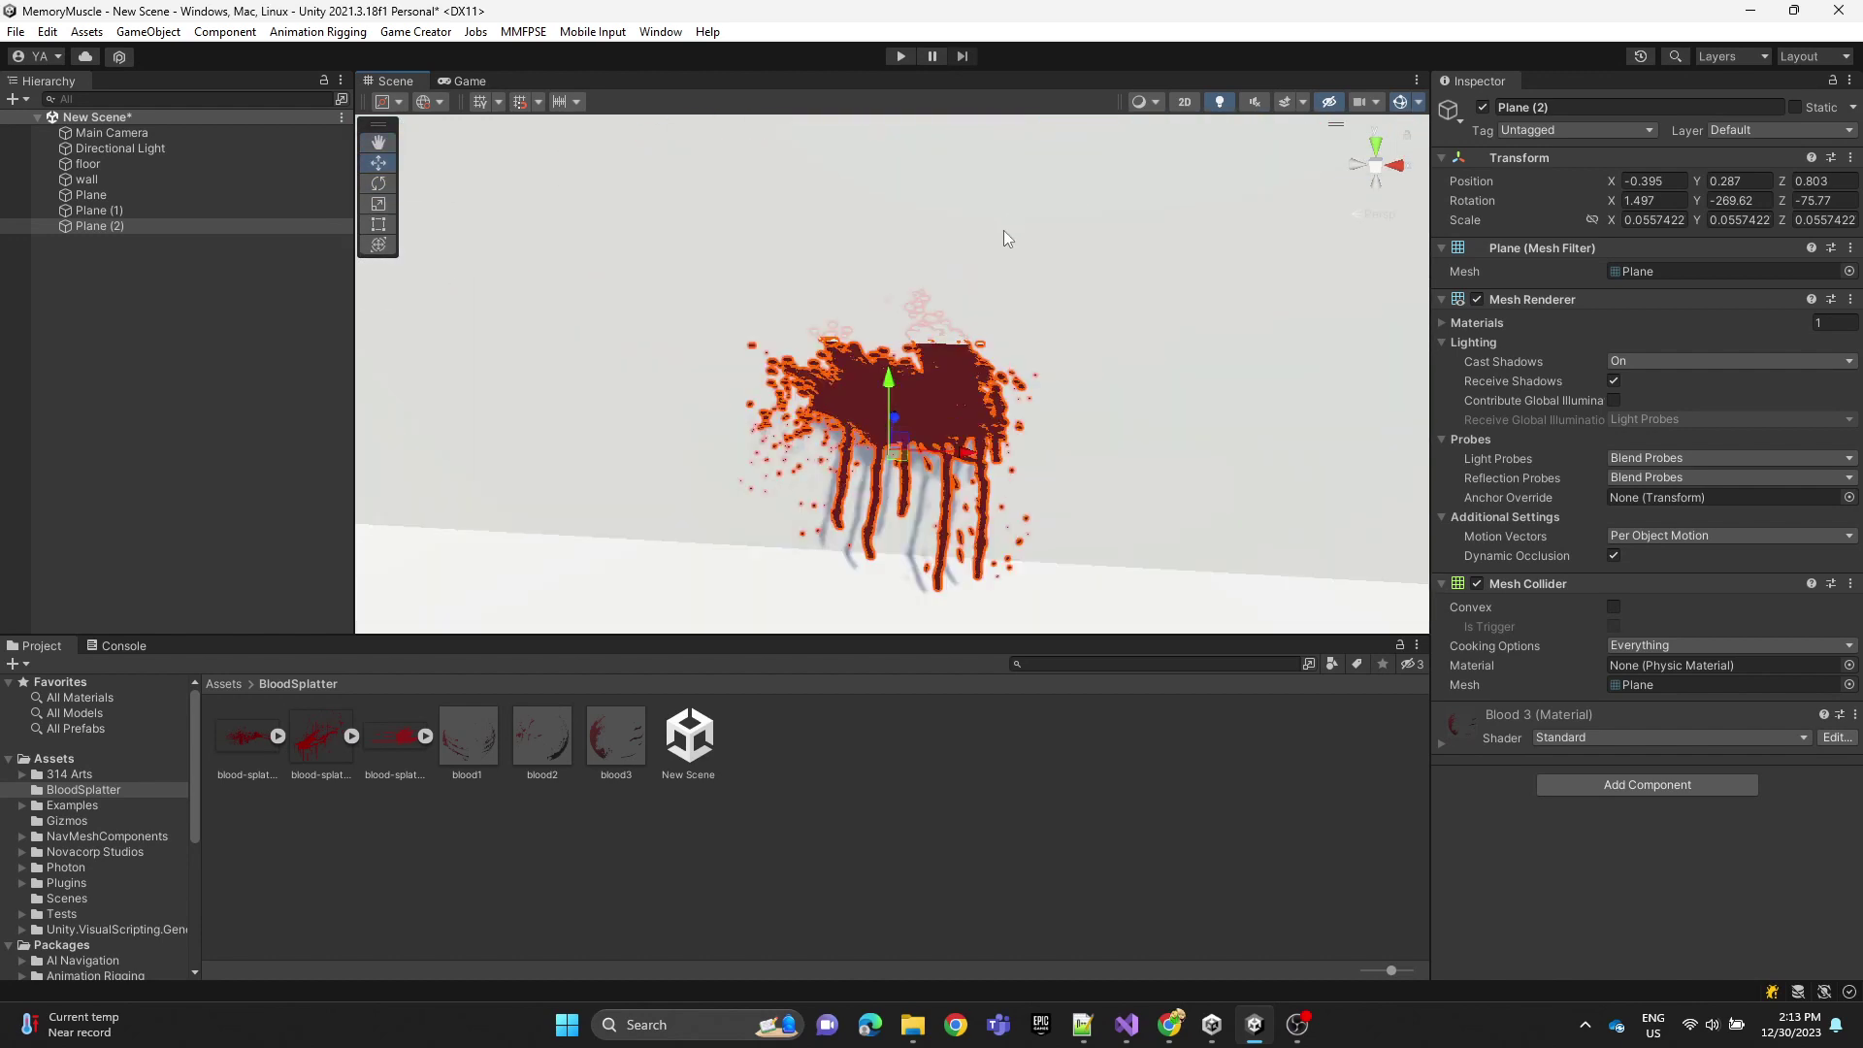
Step: Align Plane (2) with the wall by rotating it to about -90.7 on Z and placing it at about Y 0.405, Z 0.841
{"action": "right_click_drag", "start_coordinate": [1003, 229], "coordinate": [921, 247]}
{"action": "left_click", "coordinate": [379, 184]}
{"action": "left_click_drag", "start_coordinate": [960, 374], "coordinate": [978, 282]}
{"action": "left_click_drag", "start_coordinate": [963, 361], "coordinate": [965, 372]}
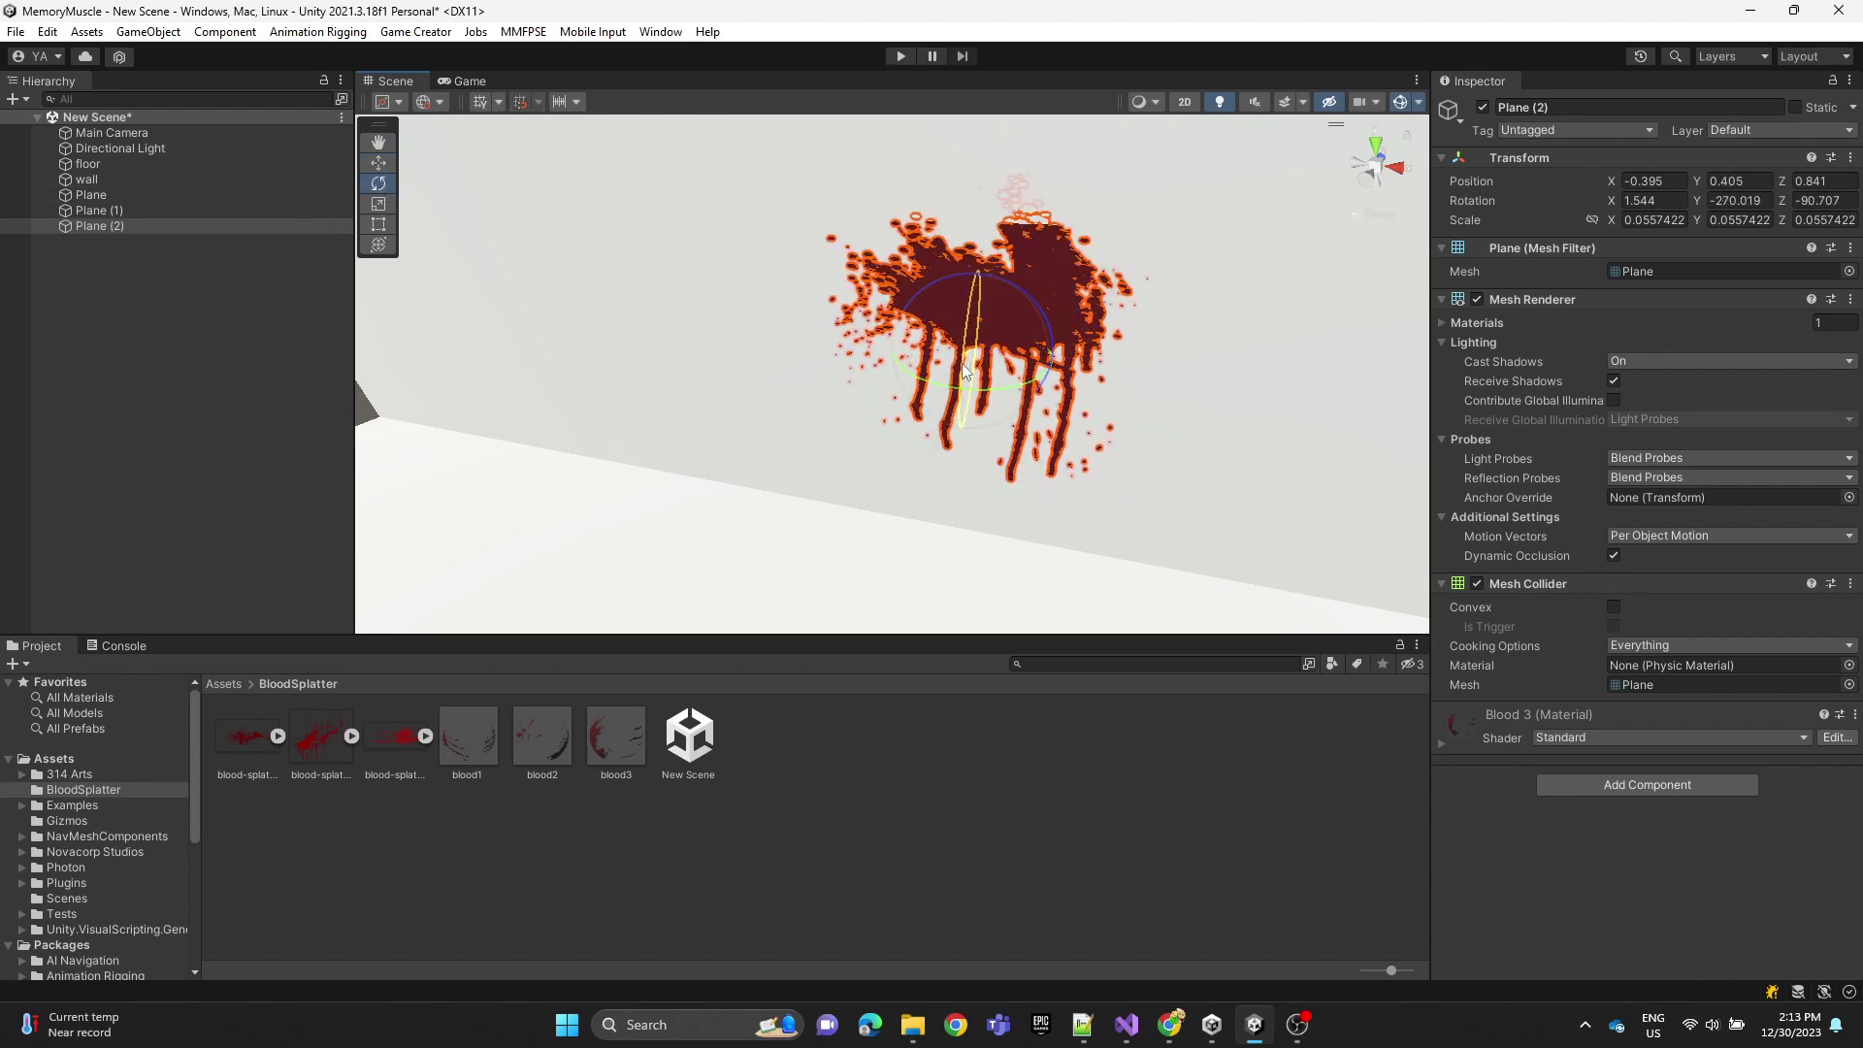
Step: Deselect the plane and examine the wall splatter and the floor splatters from several angles and distances
{"action": "right_click_drag", "start_coordinate": [947, 456], "coordinate": [1056, 317]}
{"action": "scroll", "coordinate": [1055, 316], "scroll_direction": "down", "scroll_amount": 4}
{"action": "left_click", "coordinate": [877, 719]}
{"action": "scroll", "coordinate": [901, 481], "scroll_direction": "up", "scroll_amount": 5}
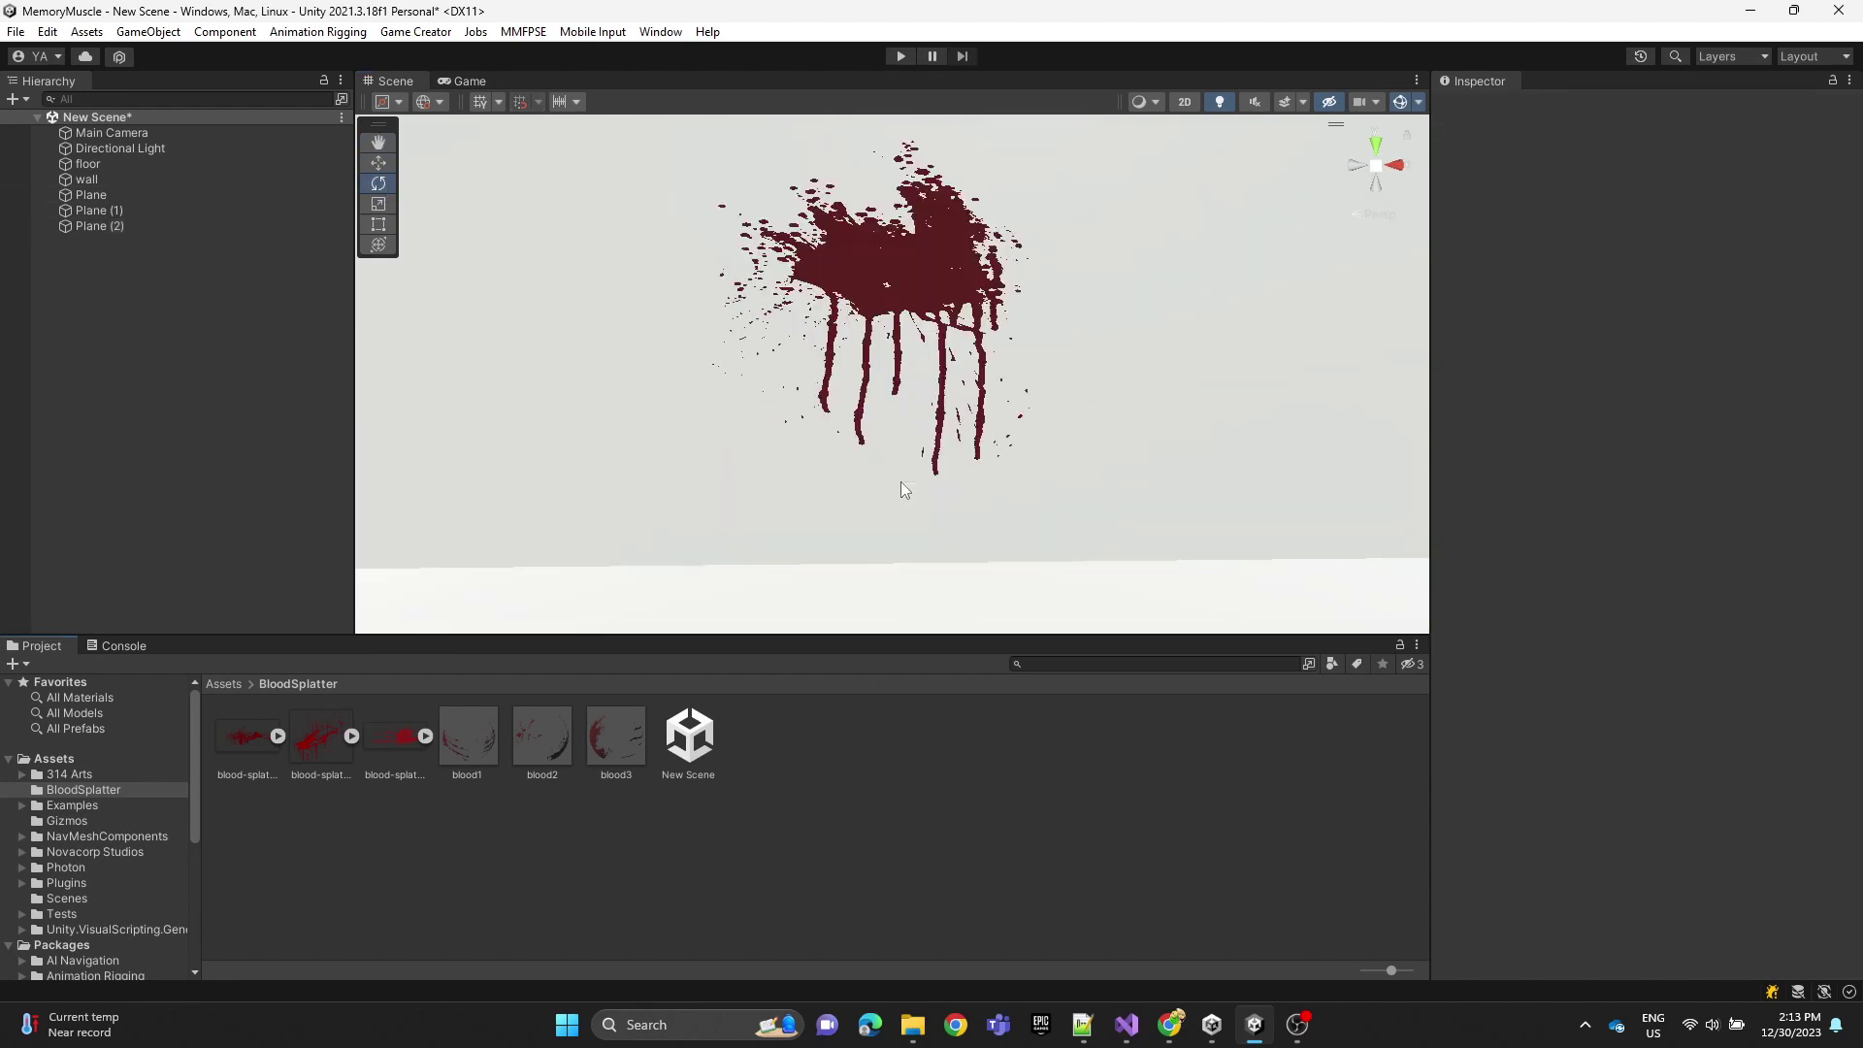
{"action": "right_click_drag", "start_coordinate": [900, 481], "coordinate": [1248, 515]}
{"action": "scroll", "coordinate": [1248, 515], "scroll_direction": "down", "scroll_amount": 6}
{"action": "scroll", "coordinate": [1232, 516], "scroll_direction": "up", "scroll_amount": 3}
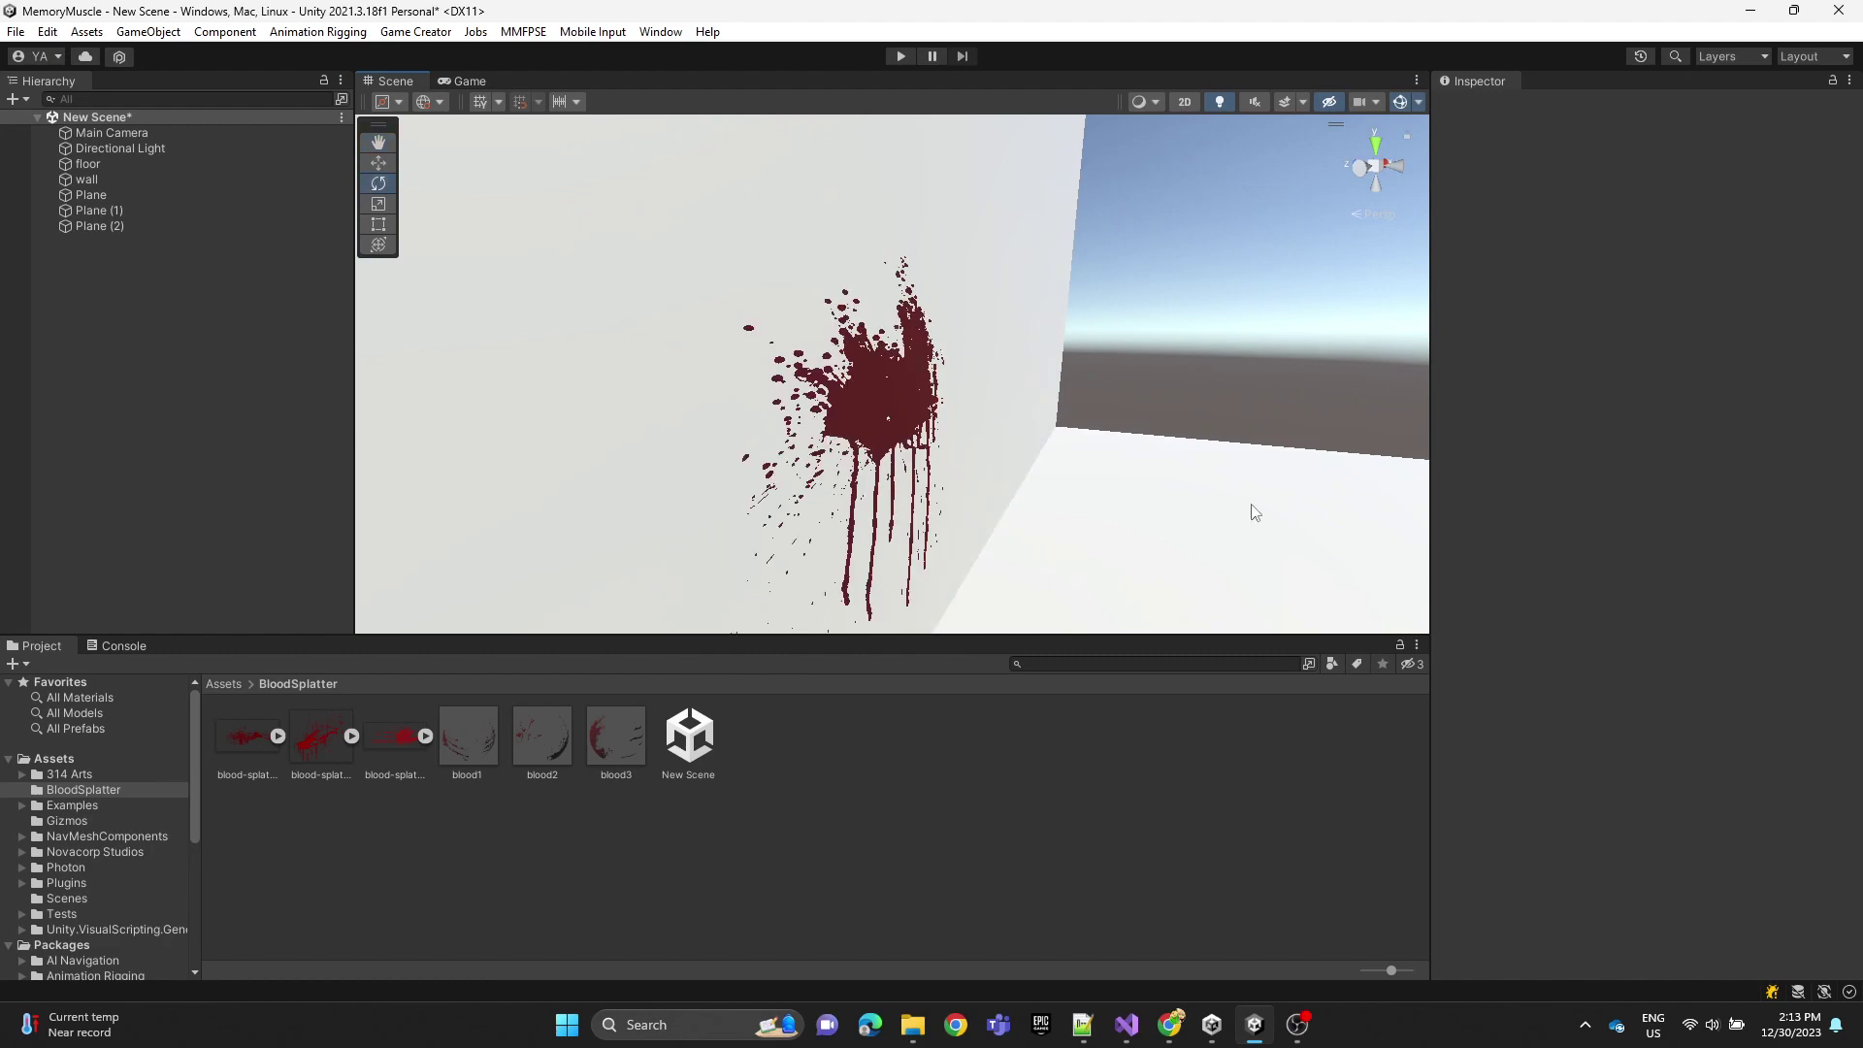
{"action": "scroll", "coordinate": [1179, 476], "scroll_direction": "down", "scroll_amount": 8}
{"action": "scroll", "coordinate": [1180, 475], "scroll_direction": "up", "scroll_amount": 6}
{"action": "right_click_drag", "start_coordinate": [969, 439], "coordinate": [884, 264]}
{"action": "scroll", "coordinate": [894, 351], "scroll_direction": "up", "scroll_amount": 2}
{"action": "scroll", "coordinate": [885, 264], "scroll_direction": "down", "scroll_amount": 2}
{"action": "right_click_drag", "start_coordinate": [891, 434], "coordinate": [827, 474]}
{"action": "scroll", "coordinate": [827, 474], "scroll_direction": "down", "scroll_amount": 2}
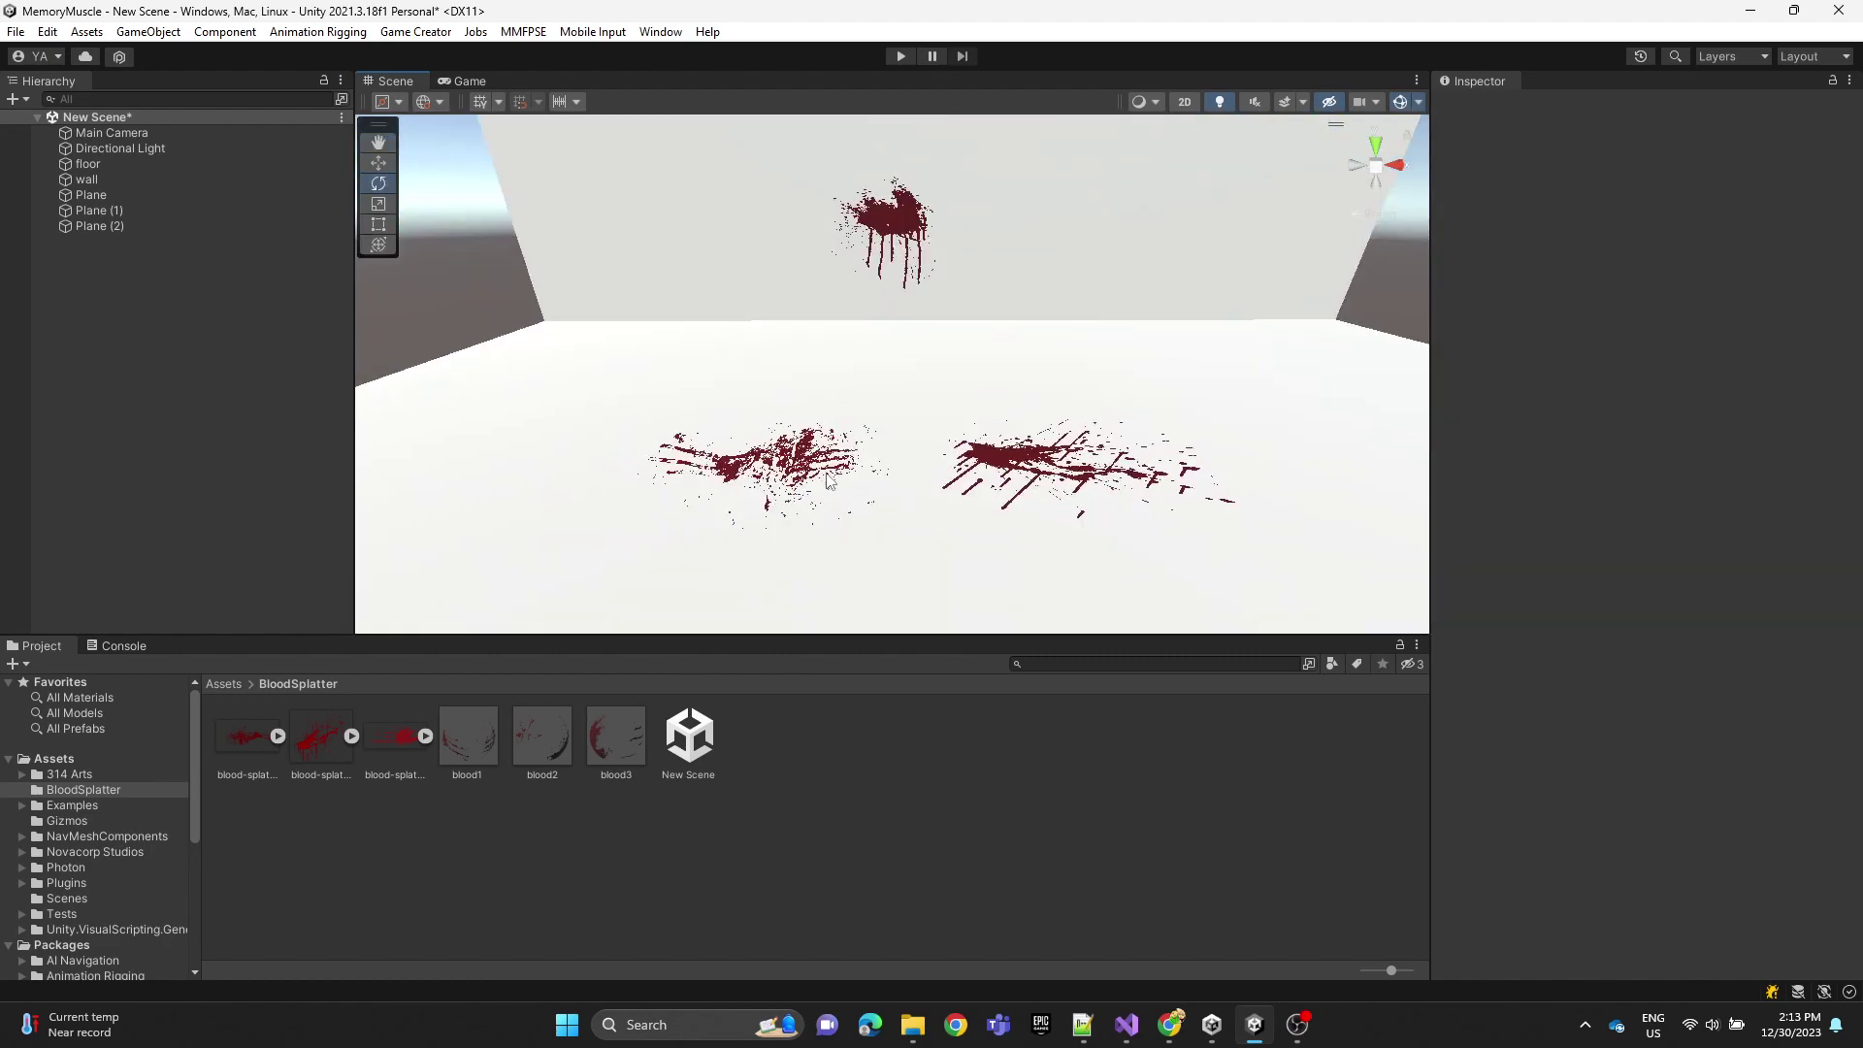
Step: Maximize the Scene view and frame the wall splatter together with both floor splatters
{"action": "right_click_drag", "start_coordinate": [967, 264], "coordinate": [964, 236]}
{"action": "scroll", "coordinate": [965, 236], "scroll_direction": "up", "scroll_amount": 3}
{"action": "right_click", "coordinate": [370, 79]}
{"action": "left_click", "coordinate": [458, 111]}
{"action": "right_click_drag", "start_coordinate": [873, 339], "coordinate": [875, 329]}
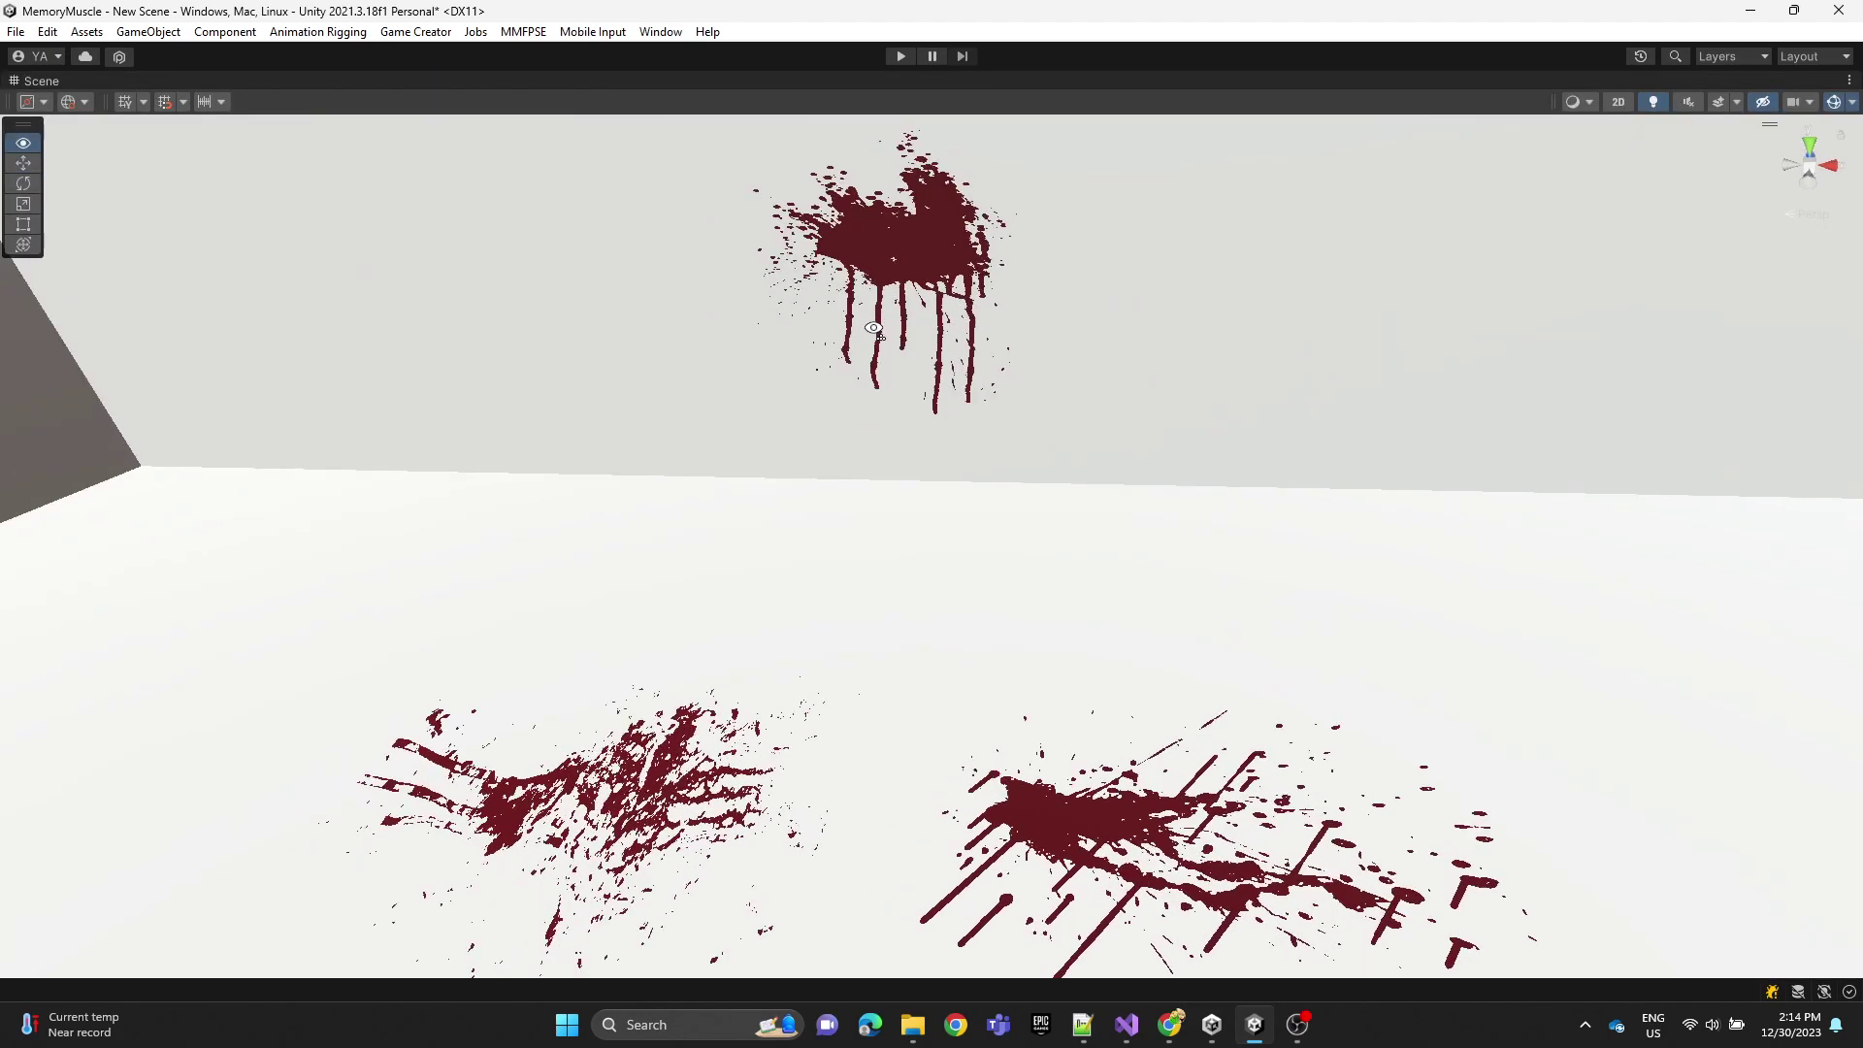